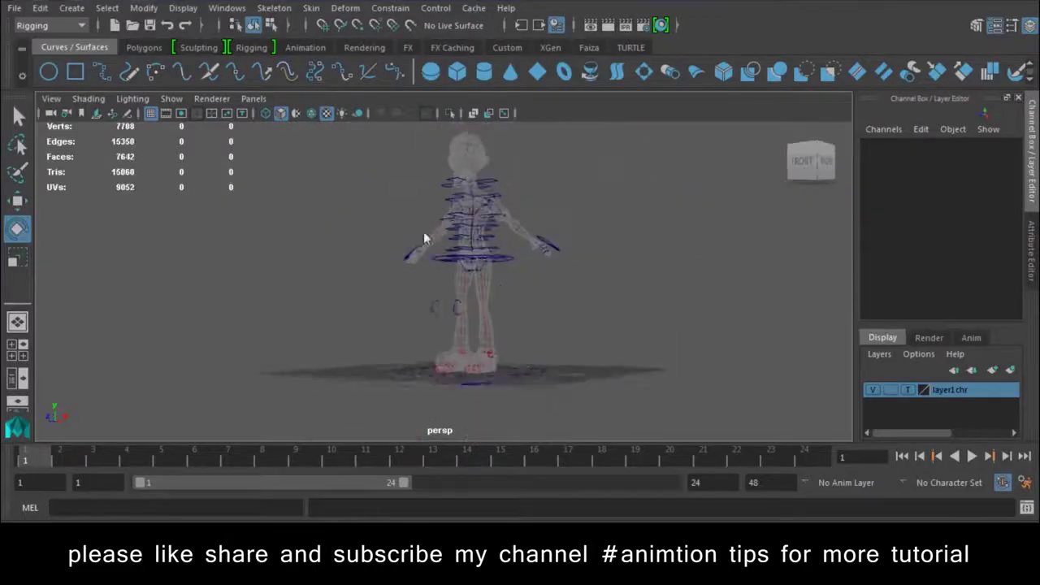
- Inspect the rig's hip controls up close and select the Spine1 control
{"action": "right_click_drag", "start_coordinate": [424, 231], "coordinate": [584, 295], "text": "alt"}
{"action": "mouse_move", "coordinate": [584, 295]}
{"action": "left_mouse_down", "text": "alt"}
{"action": "mouse_move", "coordinate": [564, 344]}
{"action": "mouse_move", "coordinate": [569, 284]}
{"action": "mouse_move", "coordinate": [547, 327]}
{"action": "mouse_move", "coordinate": [443, 323]}
{"action": "left_mouse_up", "text": "alt"}
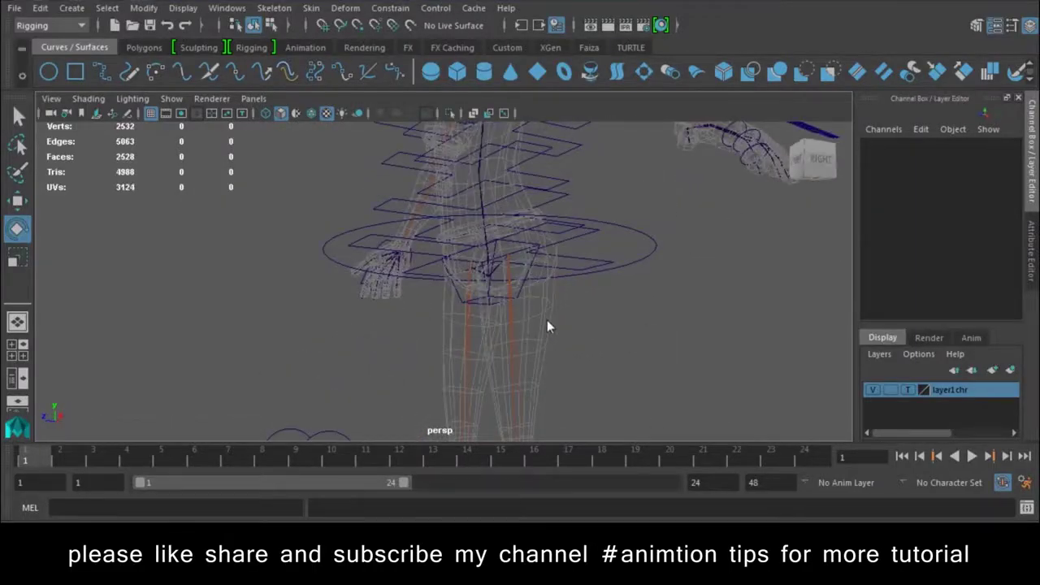
{"action": "right_click_drag", "start_coordinate": [443, 323], "coordinate": [501, 301], "text": "alt"}
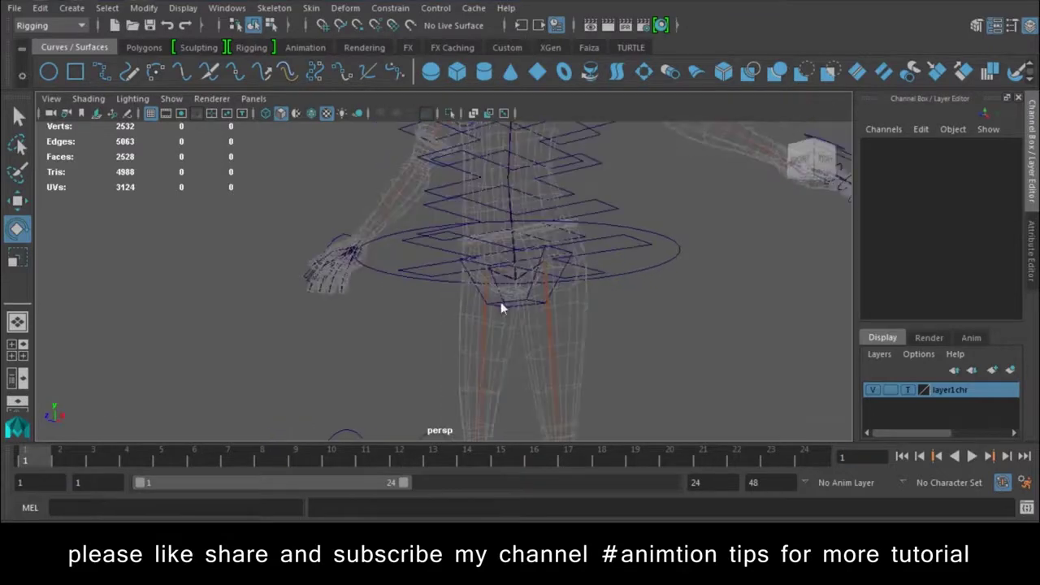
{"action": "left_click_drag", "start_coordinate": [500, 302], "coordinate": [581, 395], "text": "alt"}
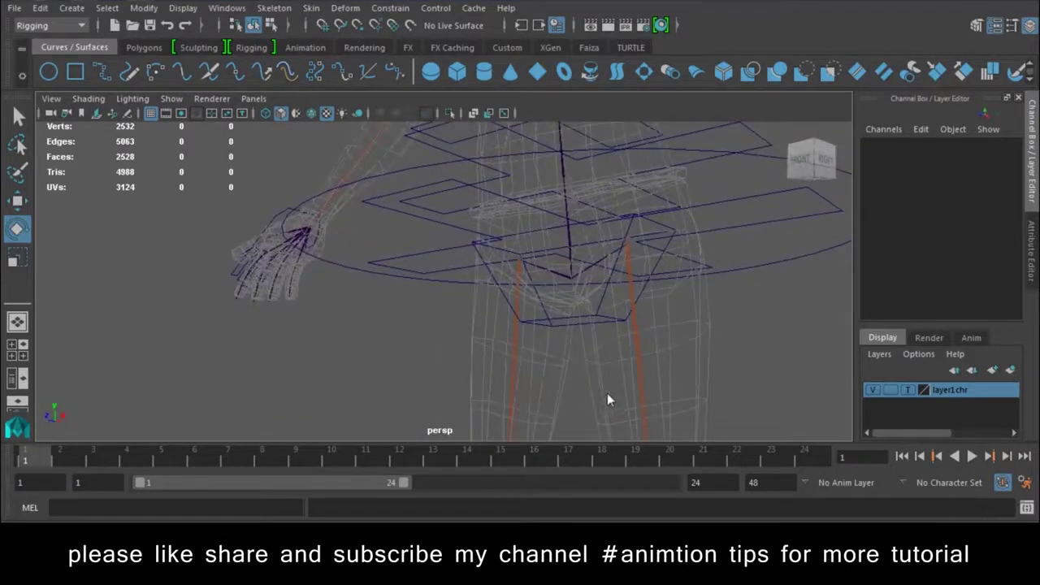
{"action": "left_click", "coordinate": [571, 275]}
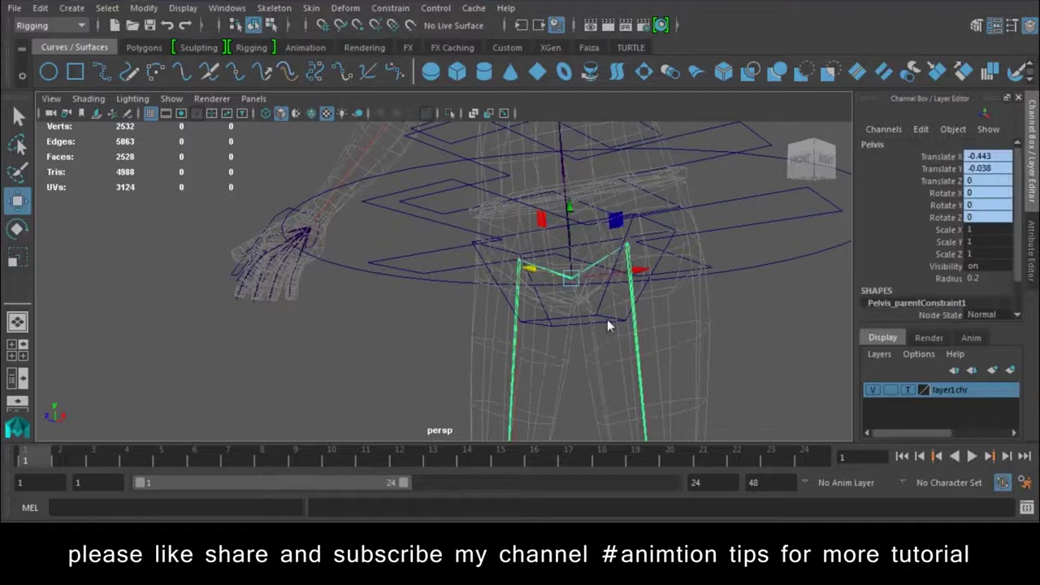
{"action": "left_click", "coordinate": [555, 266]}
{"action": "left_click", "coordinate": [570, 261]}
{"action": "mouse_move", "coordinate": [701, 349]}
{"action": "left_mouse_down", "text": "alt"}
{"action": "mouse_move", "coordinate": [451, 238]}
{"action": "mouse_move", "coordinate": [549, 305]}
{"action": "left_mouse_up", "text": "alt"}
- Change layer1chr's display type from Template to normal and undo the stray selections
{"action": "left_click", "coordinate": [909, 391]}
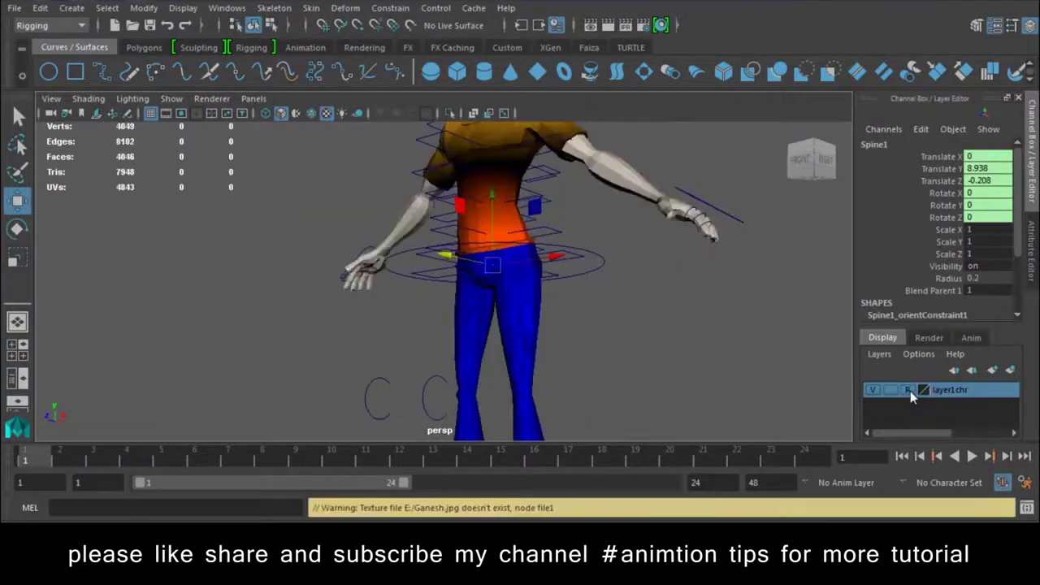
{"action": "key", "text": "ctrl+z"}
{"action": "key", "text": "ctrl+z"}
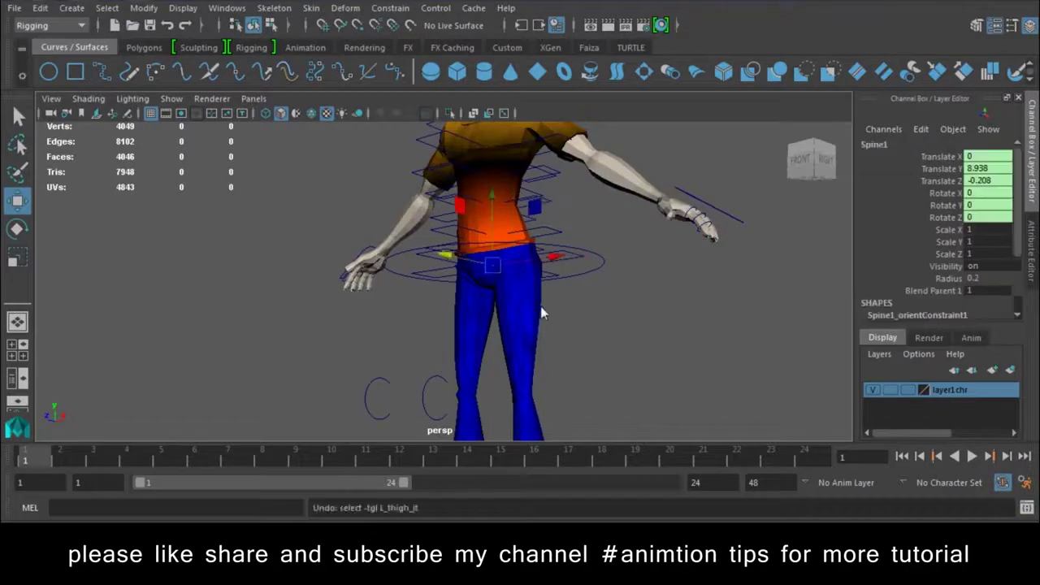
{"action": "key", "text": "ctrl+z"}
{"action": "scroll", "coordinate": [504, 244], "scroll_direction": "up", "scroll_amount": 5}
{"action": "scroll", "coordinate": [558, 398], "scroll_direction": "up", "scroll_amount": 2}
- Inspect the face and right shoe meshes, switch to wireframe with 4, and open the Skin menu
{"action": "left_click", "coordinate": [534, 298]}
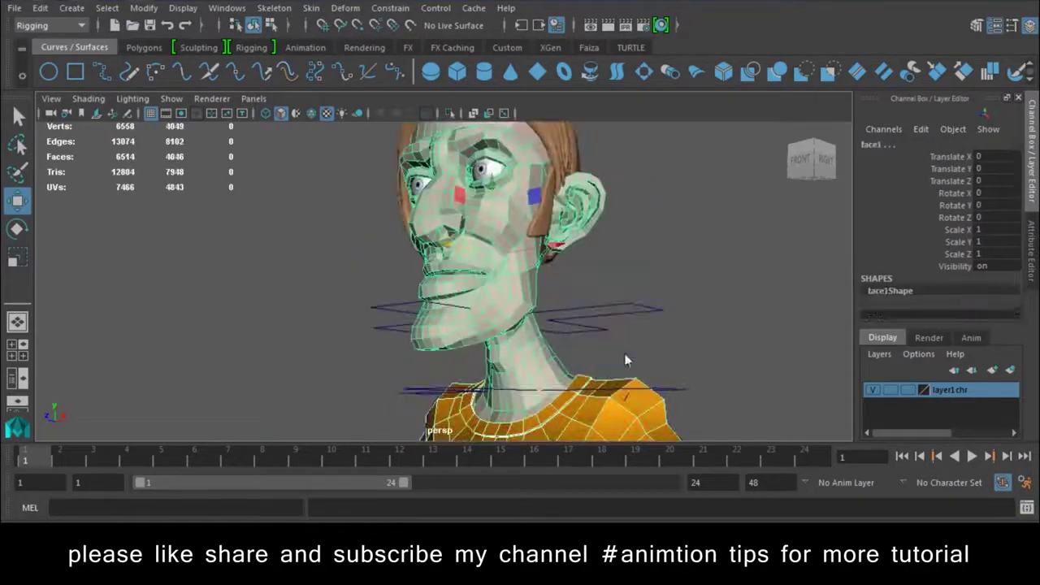
{"action": "scroll", "coordinate": [625, 358], "scroll_direction": "down", "scroll_amount": 7}
{"action": "left_click", "coordinate": [497, 256]}
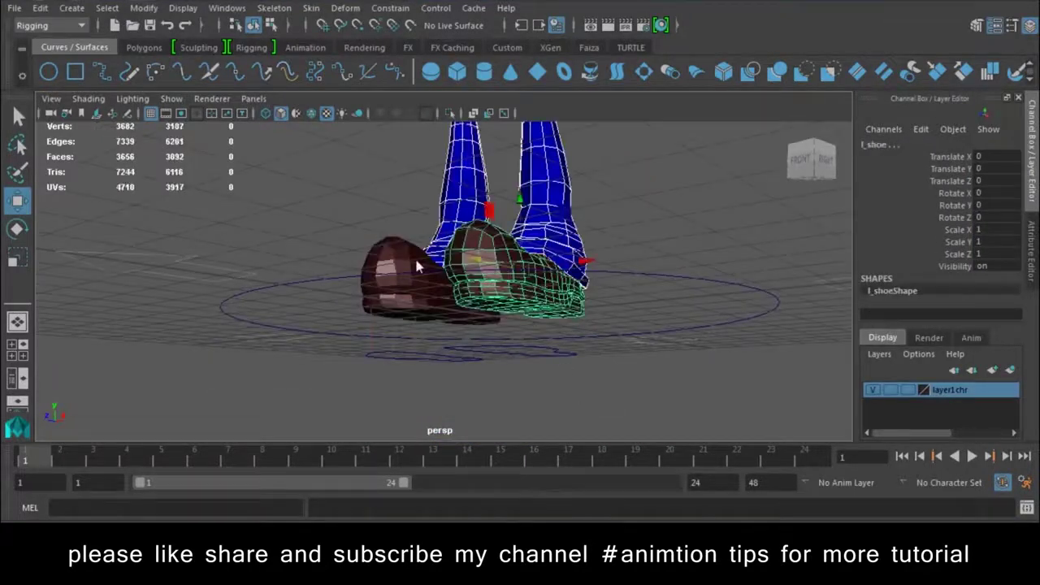
{"action": "left_click_drag", "start_coordinate": [336, 299], "coordinate": [570, 371], "text": "alt"}
{"action": "scroll", "coordinate": [500, 286], "scroll_direction": "up", "scroll_amount": 2}
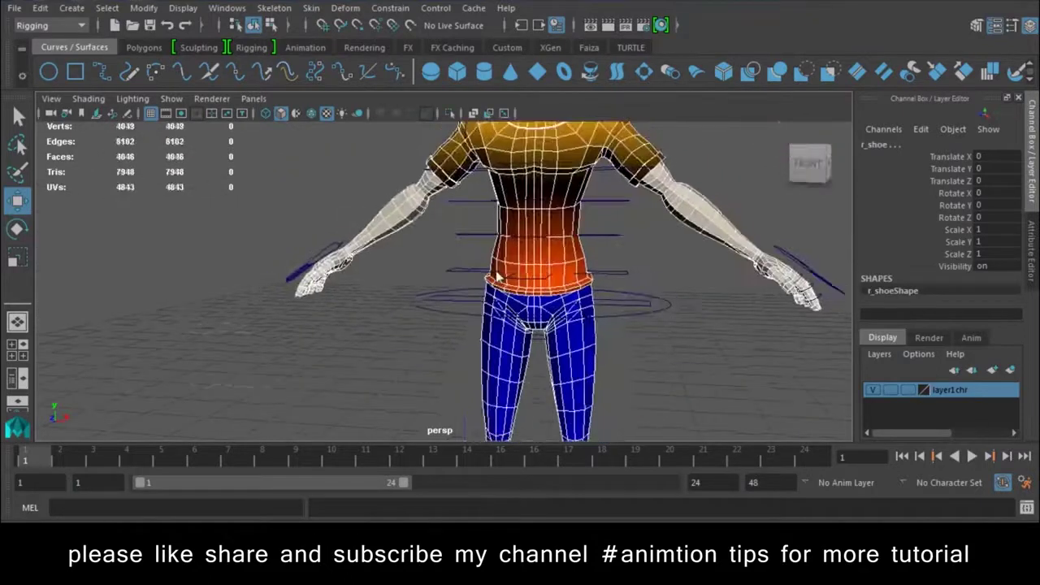
{"action": "mouse_move", "coordinate": [500, 286]}
{"action": "middle_mouse_down", "text": "alt"}
{"action": "mouse_move", "coordinate": [373, 260]}
{"action": "mouse_move", "coordinate": [499, 365]}
{"action": "middle_mouse_up", "text": "alt"}
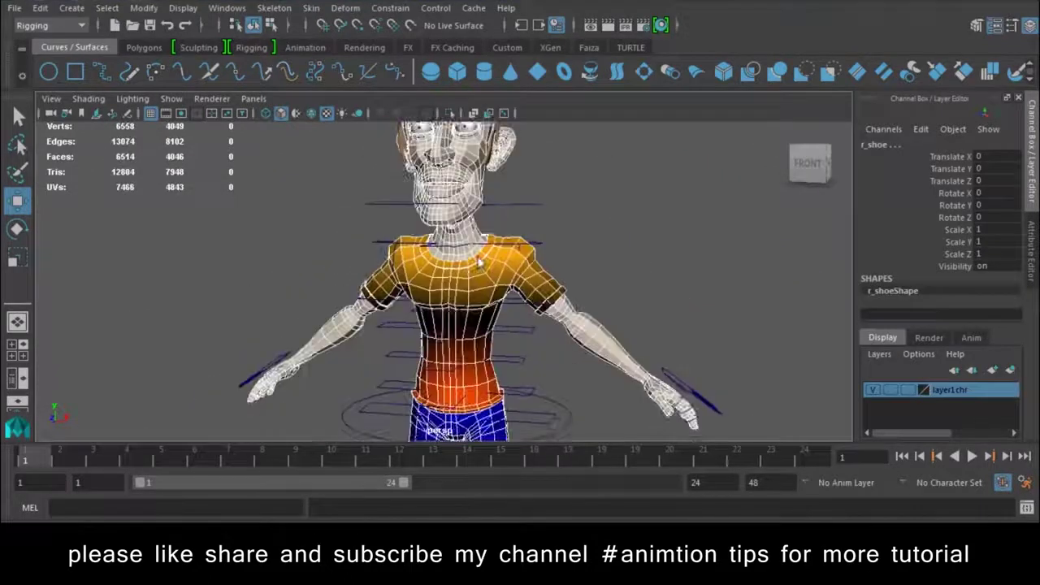
{"action": "key", "text": "4"}
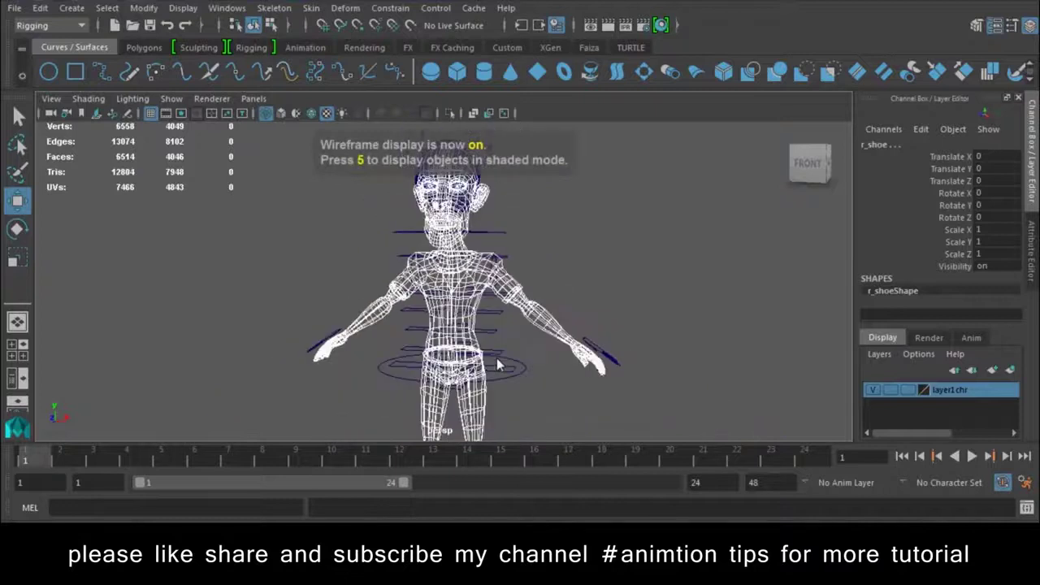
{"action": "left_click", "coordinate": [311, 8]}
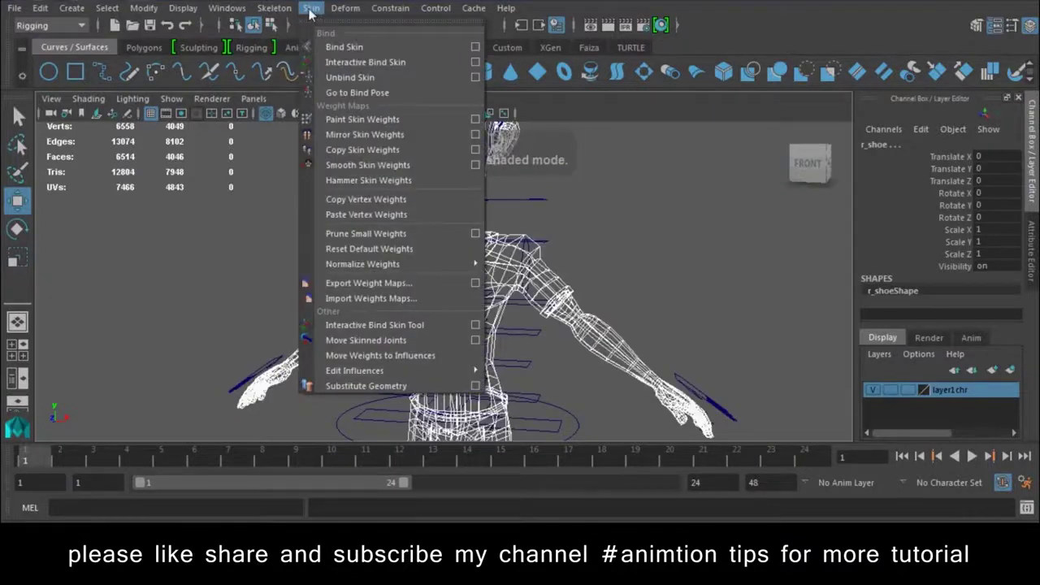
- Bind the mesh to the joint hierarchy using Dual quaternion skinning and 5 max influences
{"action": "left_click", "coordinate": [476, 48]}
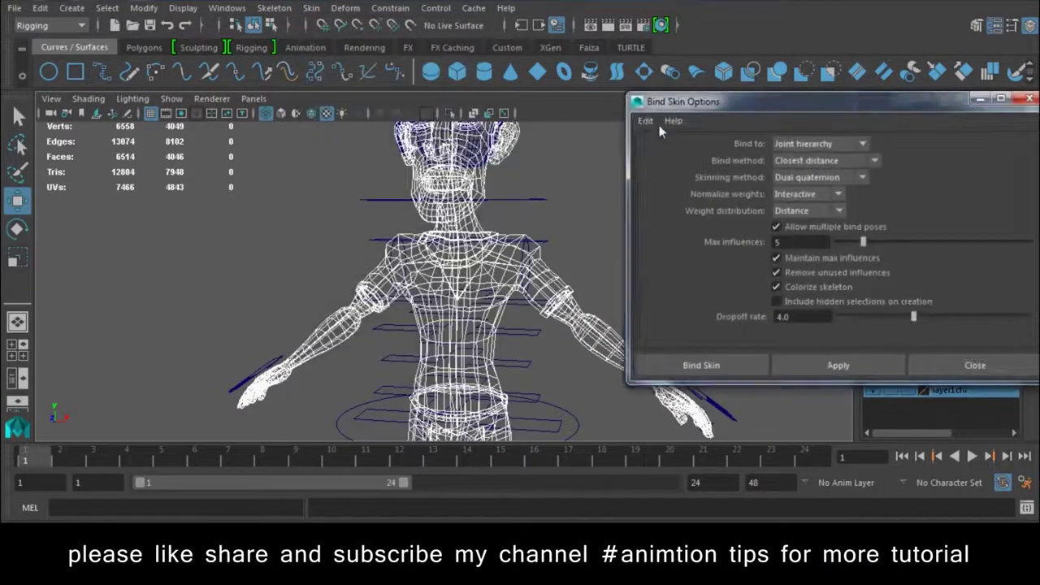
{"action": "left_click", "coordinate": [817, 179]}
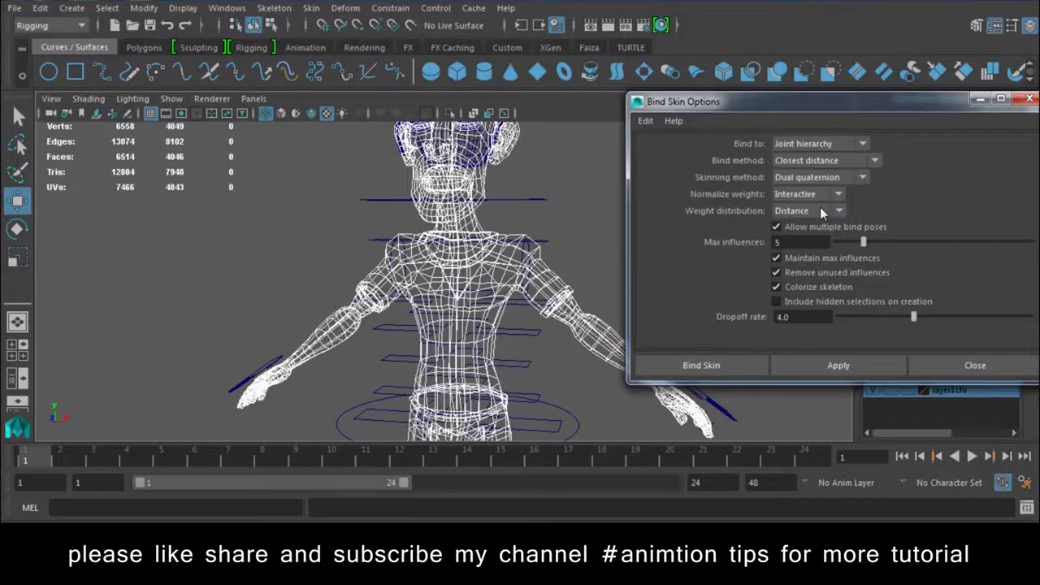
{"action": "left_click", "coordinate": [729, 371]}
{"action": "left_click", "coordinate": [720, 367]}
{"action": "scroll", "coordinate": [721, 367], "scroll_direction": "down", "scroll_amount": 3}
- Select l_foot_ctrl and lift it up in Y to test the bind, then undo
{"action": "scroll", "coordinate": [536, 262], "scroll_direction": "up", "scroll_amount": 3}
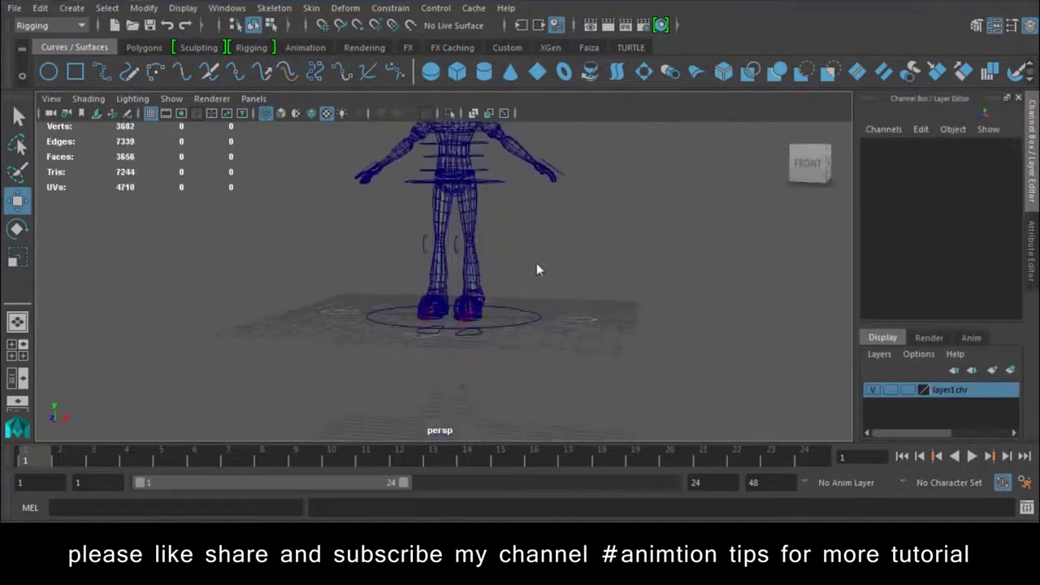
{"action": "scroll", "coordinate": [494, 354], "scroll_direction": "up", "scroll_amount": 3}
{"action": "key", "text": "e"}
{"action": "left_click_drag", "start_coordinate": [527, 337], "coordinate": [488, 359], "text": "alt"}
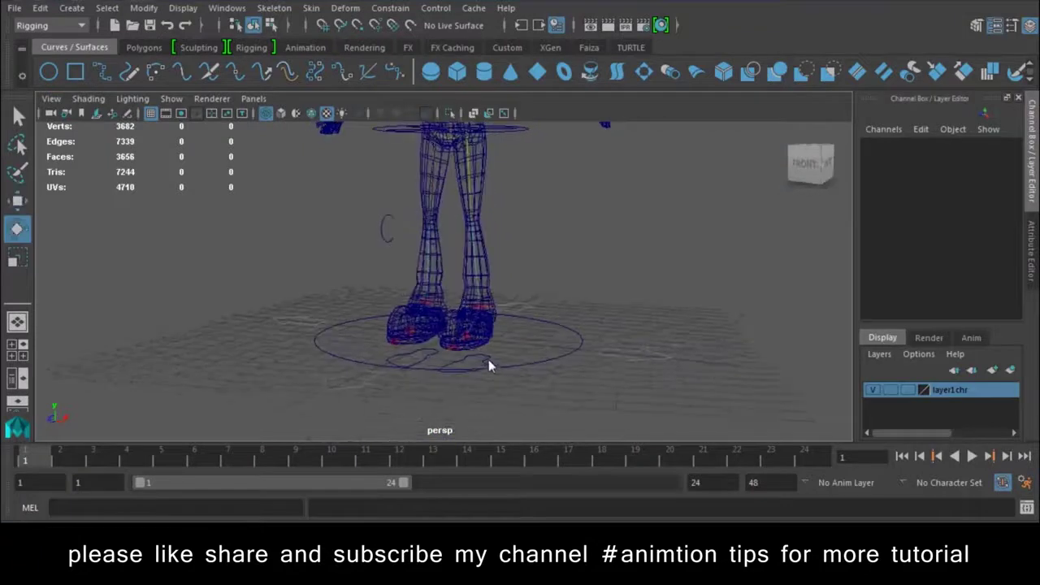
{"action": "left_click", "coordinate": [482, 358]}
{"action": "left_click_drag", "start_coordinate": [476, 324], "coordinate": [493, 390], "text": "alt"}
{"action": "key", "text": "w"}
{"action": "mouse_move", "coordinate": [471, 341]}
{"action": "left_mouse_down"}
{"action": "mouse_move", "coordinate": [483, 261]}
{"action": "mouse_move", "coordinate": [514, 223]}
{"action": "left_mouse_up"}
{"action": "key", "text": "ctrl+z"}
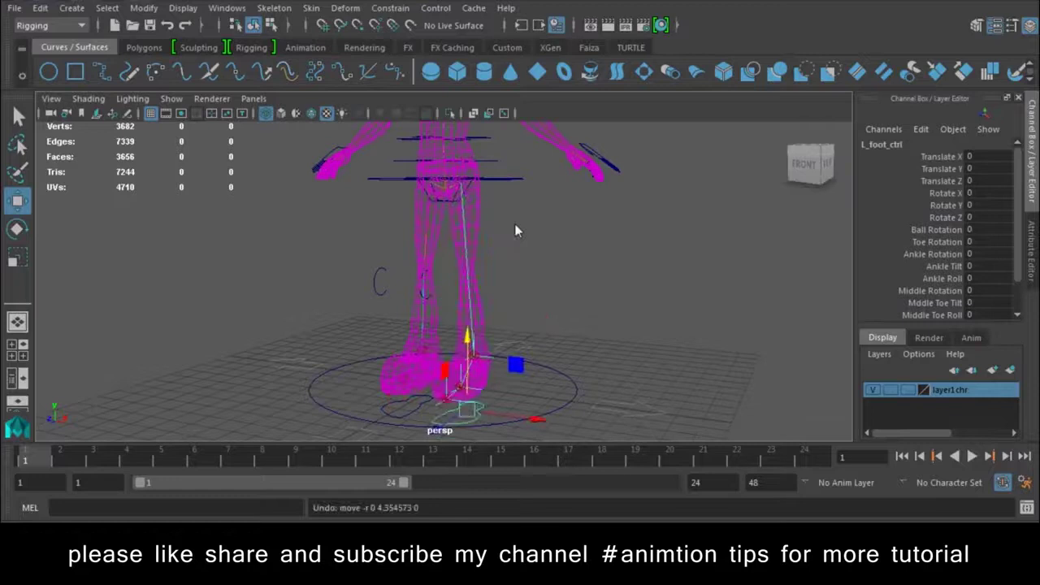
- Switch to textured display (6), test the foot again, and return it to Translate Y 0
{"action": "key", "text": "6"}
{"action": "mouse_move", "coordinate": [471, 339]}
{"action": "left_mouse_down"}
{"action": "mouse_move", "coordinate": [504, 351]}
{"action": "mouse_move", "coordinate": [495, 197]}
{"action": "left_mouse_up"}
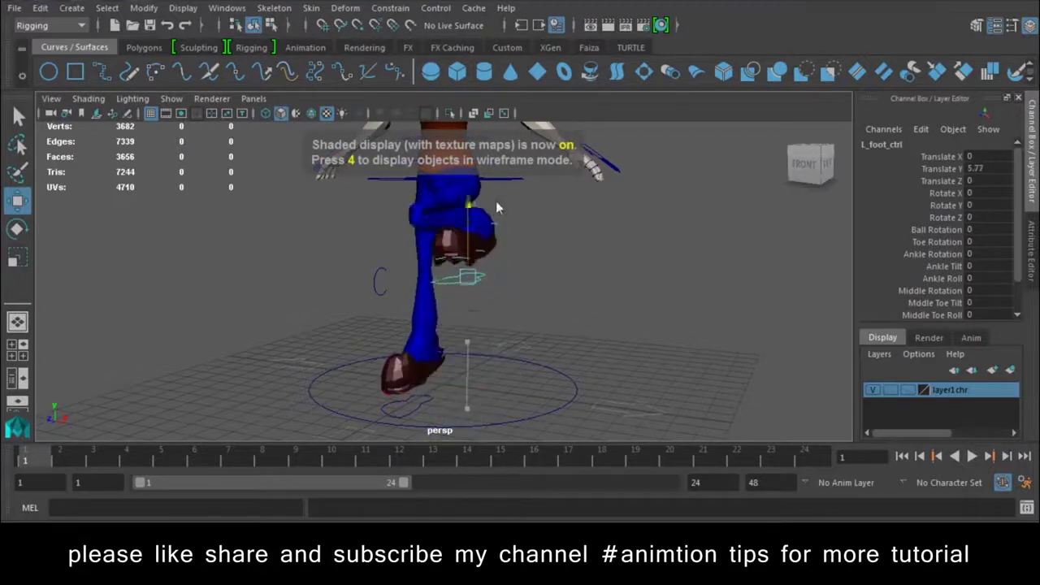
{"action": "mouse_move", "coordinate": [512, 235]}
{"action": "left_mouse_down", "text": "alt"}
{"action": "mouse_move", "coordinate": [506, 395]}
{"action": "mouse_move", "coordinate": [507, 193]}
{"action": "mouse_move", "coordinate": [497, 358]}
{"action": "left_mouse_up", "text": "alt"}
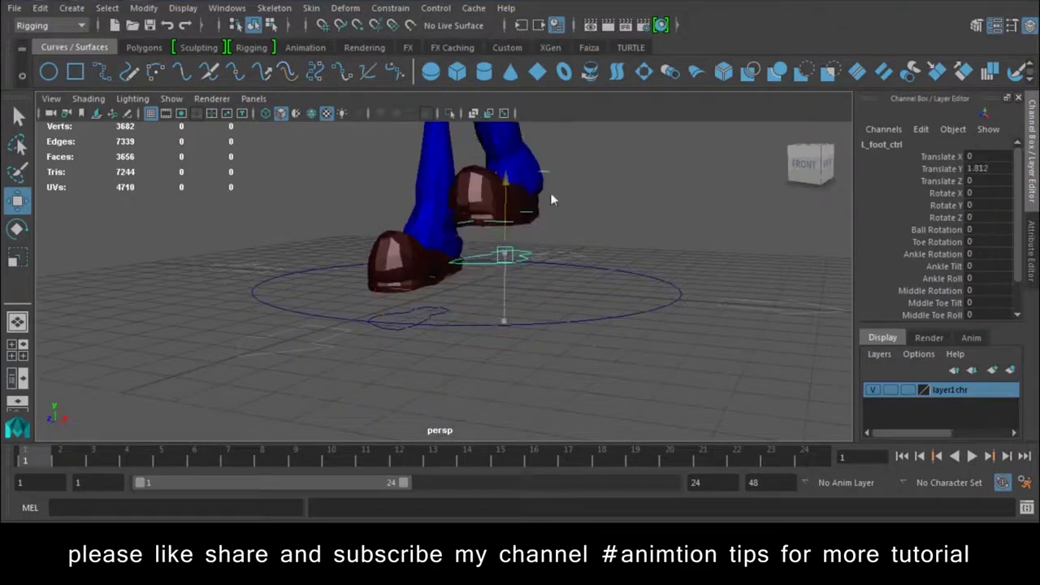
{"action": "key", "text": "ctrl+z"}
{"action": "key", "text": "ctrl+z"}
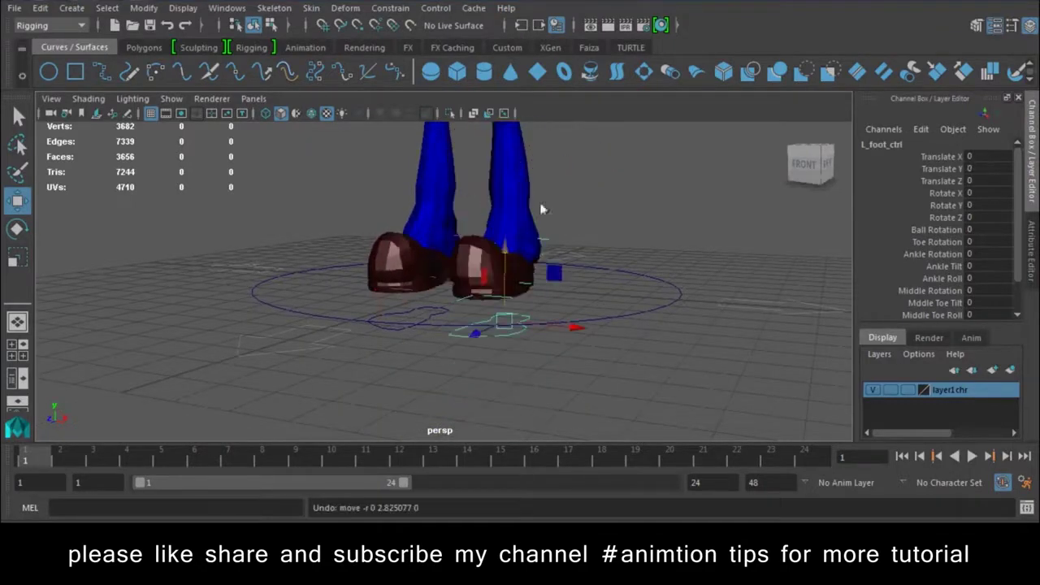
{"action": "right_click_drag", "start_coordinate": [540, 202], "coordinate": [431, 311], "text": "alt"}
{"action": "left_click_drag", "start_coordinate": [431, 309], "coordinate": [494, 328], "text": "alt"}
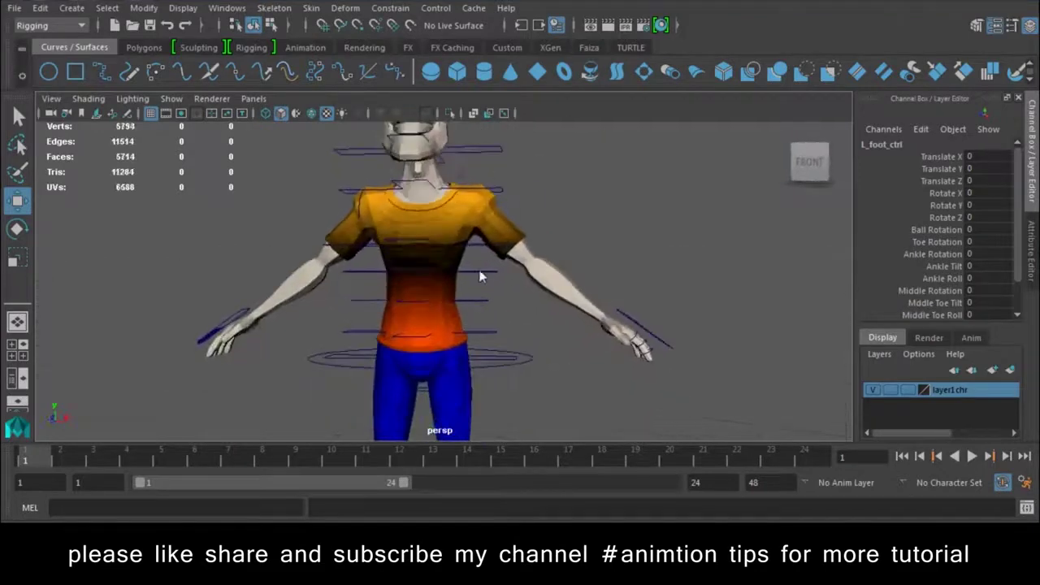
- Rotate Spine_ctrl4 in Z to bend the torso, then undo the bend
{"action": "left_click", "coordinate": [493, 328]}
{"action": "key", "text": "e"}
{"action": "mouse_move", "coordinate": [493, 275]}
{"action": "left_mouse_down"}
{"action": "mouse_move", "coordinate": [472, 226]}
{"action": "mouse_move", "coordinate": [507, 288]}
{"action": "mouse_move", "coordinate": [491, 242]}
{"action": "mouse_move", "coordinate": [512, 327]}
{"action": "left_mouse_up"}
{"action": "key", "text": "ctrl+z"}
{"action": "key", "text": "ctrl+z"}
{"action": "key", "text": "ctrl+z"}
- Select the hair mesh, toggle the character layer's visibility off and on, and switch to wireframe
{"action": "scroll", "coordinate": [455, 268], "scroll_direction": "up", "scroll_amount": 5}
{"action": "mouse_move", "coordinate": [455, 268]}
{"action": "left_mouse_down", "text": "alt"}
{"action": "mouse_move", "coordinate": [419, 296]}
{"action": "mouse_move", "coordinate": [375, 129]}
{"action": "left_mouse_up", "text": "alt"}
{"action": "left_click", "coordinate": [376, 134]}
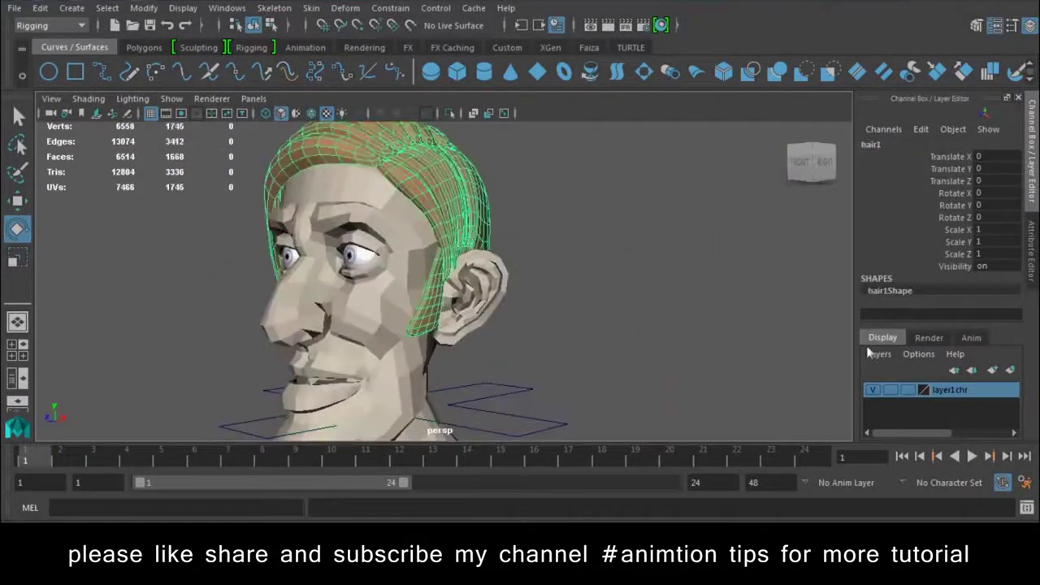
{"action": "left_click", "coordinate": [871, 390]}
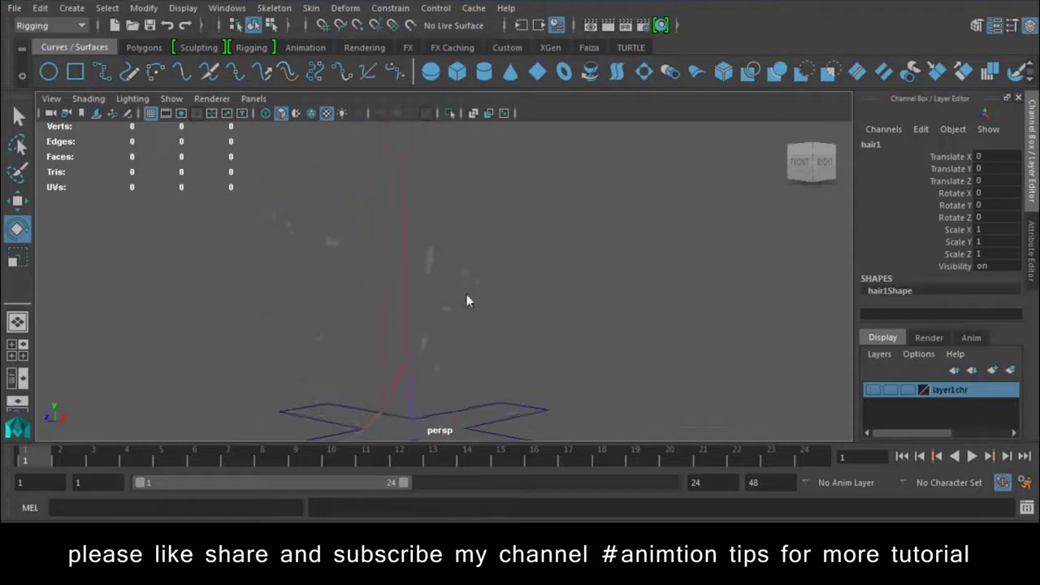
{"action": "left_click", "coordinate": [873, 391]}
{"action": "mouse_move", "coordinate": [469, 278]}
{"action": "left_mouse_down", "text": "alt"}
{"action": "mouse_move", "coordinate": [516, 268]}
{"action": "mouse_move", "coordinate": [453, 262]}
{"action": "left_mouse_up", "text": "alt"}
{"action": "key", "text": "4"}
{"action": "scroll", "coordinate": [454, 263], "scroll_direction": "up", "scroll_amount": 3}
{"action": "scroll", "coordinate": [512, 249], "scroll_direction": "up", "scroll_amount": 3}
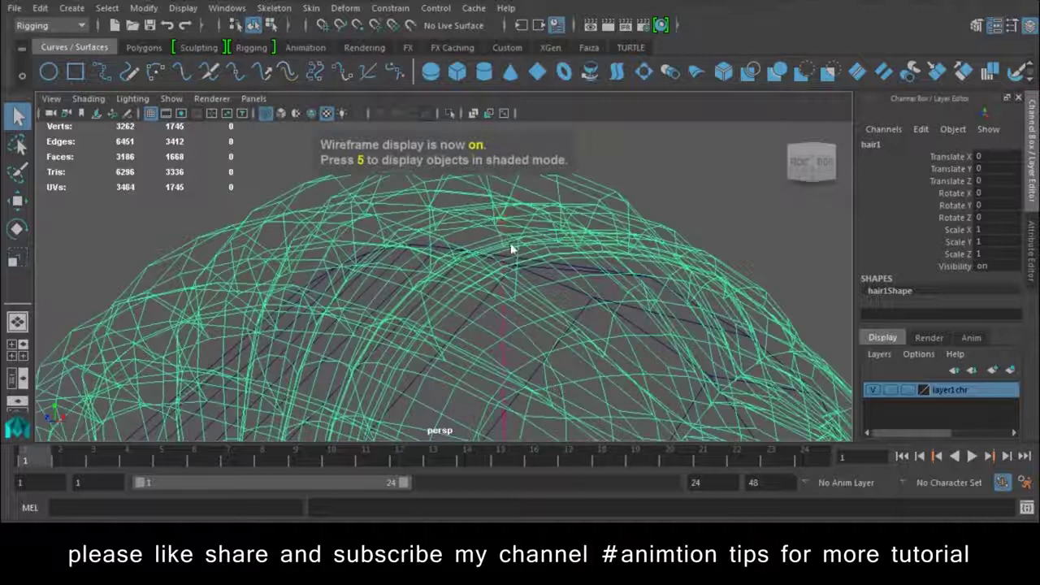
- Select the Headend joint inside the hair, then select the hair1 mesh again
{"action": "left_click", "coordinate": [504, 218]}
{"action": "scroll", "coordinate": [421, 254], "scroll_direction": "down", "scroll_amount": 5}
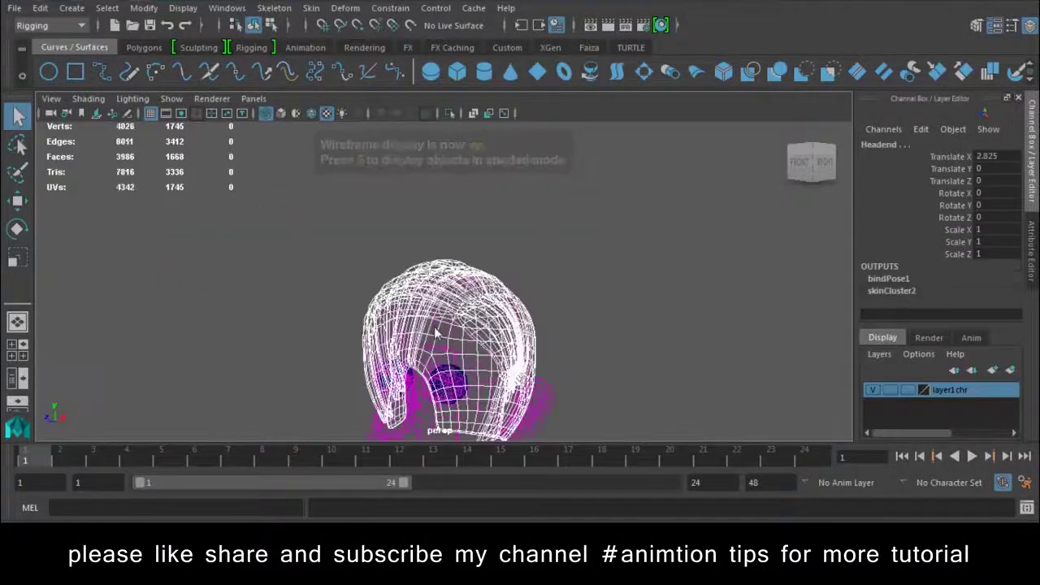
{"action": "left_click", "coordinate": [422, 255]}
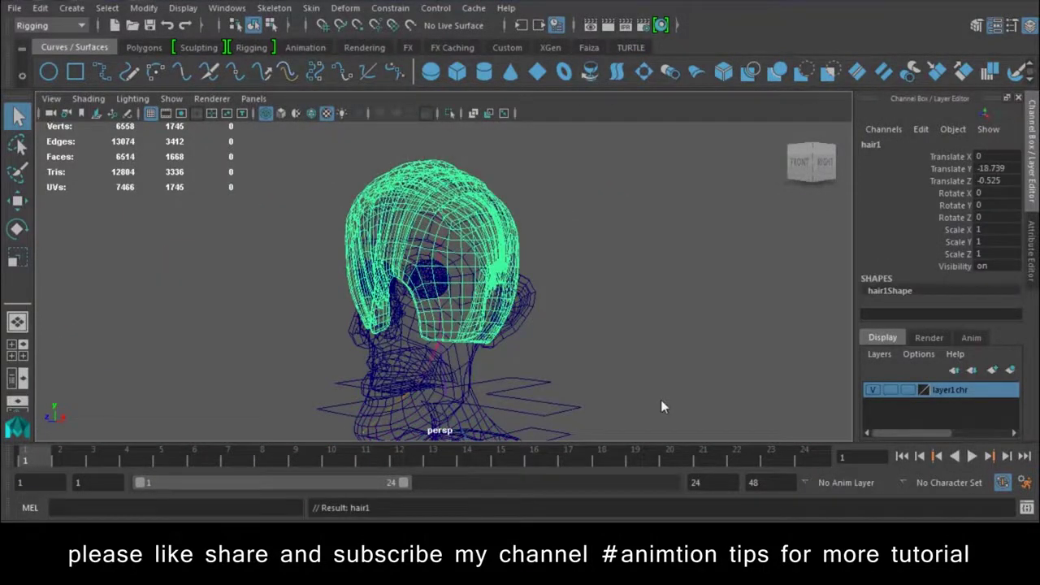
{"action": "scroll", "coordinate": [495, 270], "scroll_direction": "down", "scroll_amount": 5}
{"action": "left_click_drag", "start_coordinate": [561, 286], "coordinate": [543, 336], "text": "alt"}
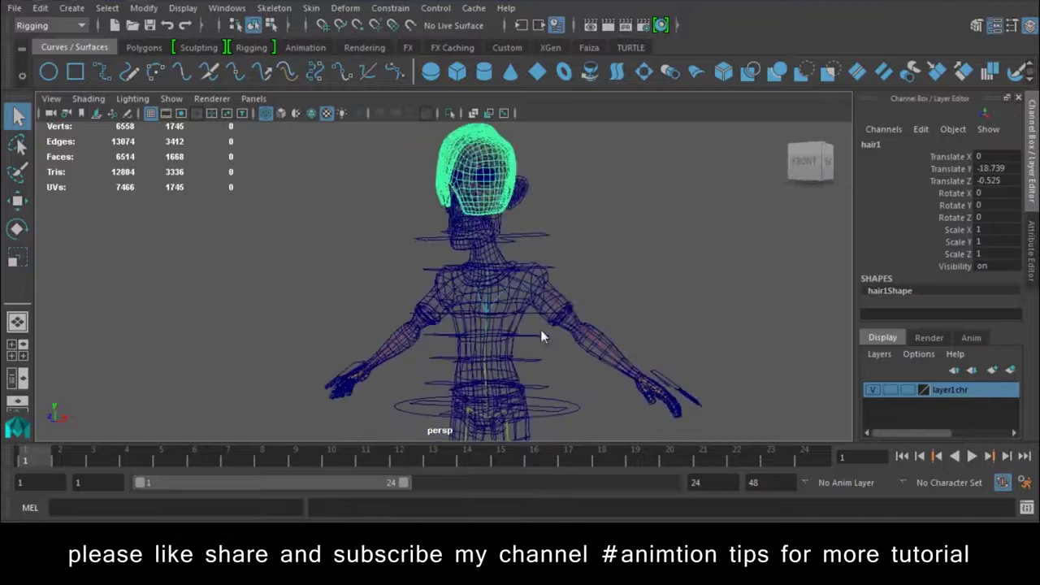
- Bend the upper spine control sideways to check the hair follows, then undo back to T-pose
{"action": "left_click", "coordinate": [562, 382]}
{"action": "key", "text": "e"}
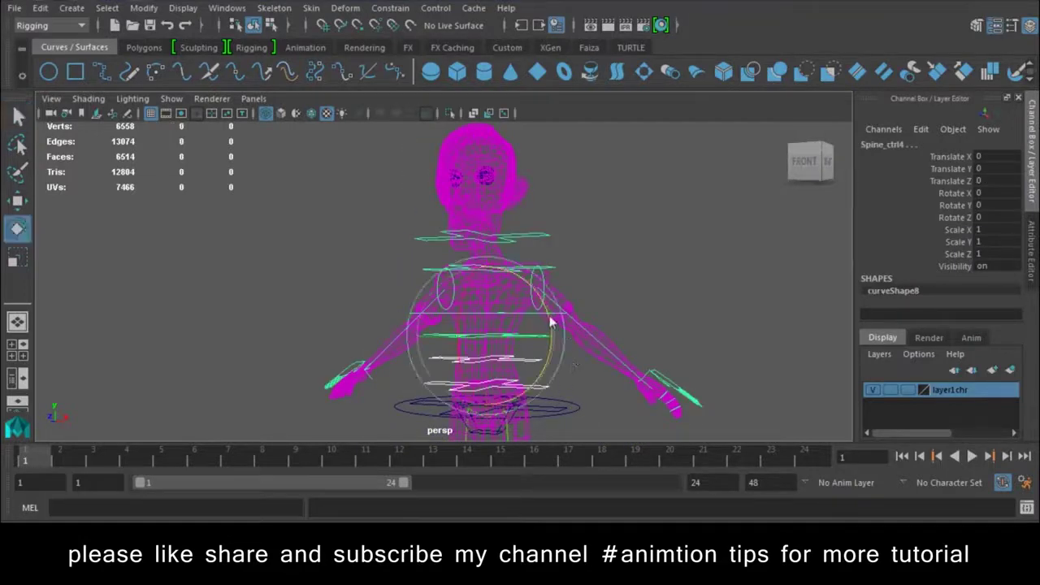
{"action": "left_click_drag", "start_coordinate": [552, 333], "coordinate": [573, 360]}
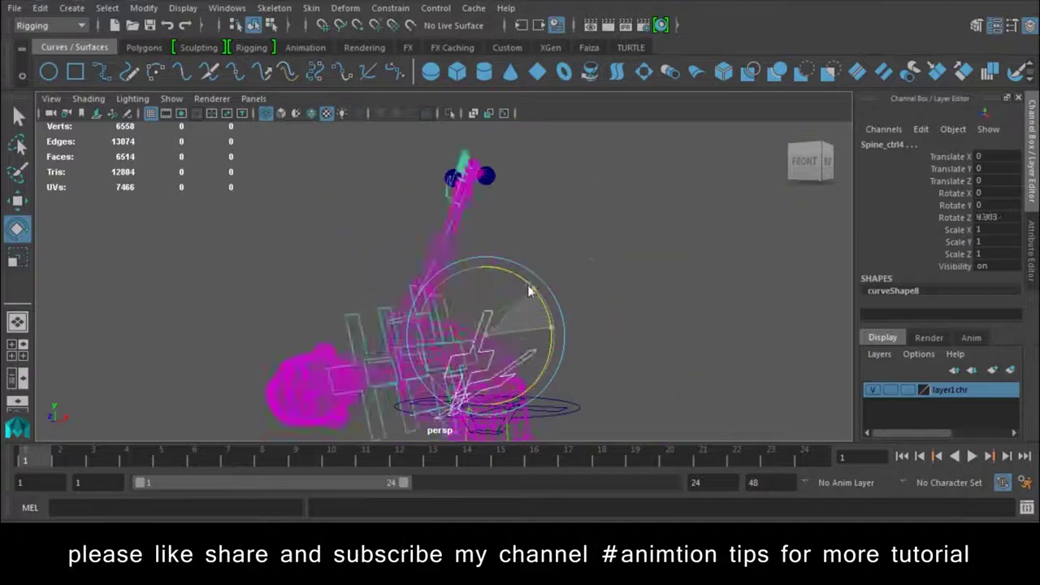
{"action": "key", "text": "ctrl+z"}
{"action": "key", "text": "w"}
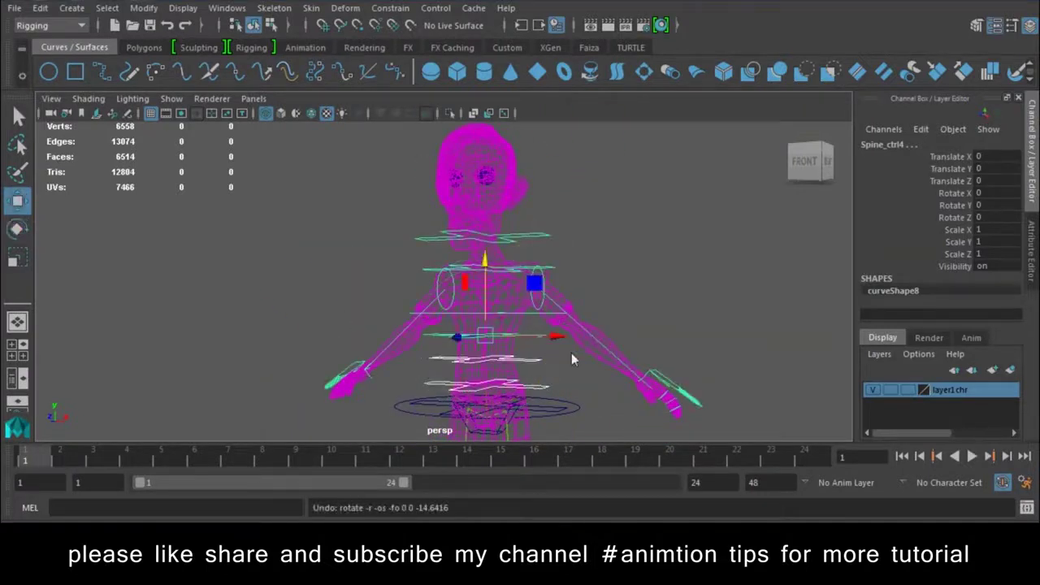
{"action": "mouse_move", "coordinate": [563, 299]}
{"action": "left_mouse_down", "text": "alt"}
{"action": "mouse_move", "coordinate": [515, 337]}
{"action": "mouse_move", "coordinate": [384, 308]}
{"action": "mouse_move", "coordinate": [574, 348]}
{"action": "left_mouse_up", "text": "alt"}
{"action": "right_click_drag", "start_coordinate": [574, 348], "coordinate": [886, 430], "text": "alt"}
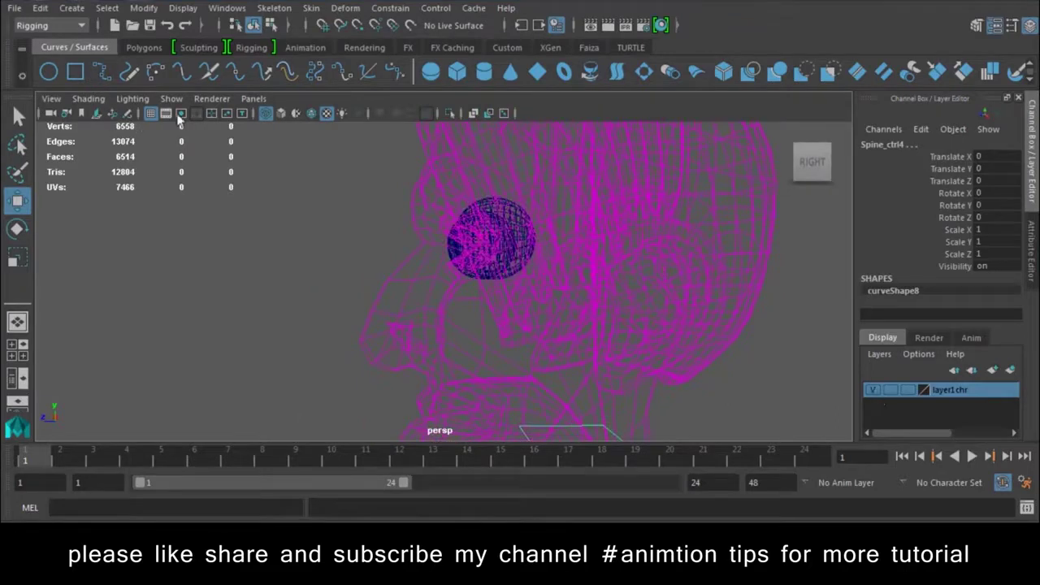
- Zoom in on the head and select the left eye sphere
{"action": "mouse_move", "coordinate": [337, 232]}
{"action": "right_mouse_down", "text": "alt"}
{"action": "mouse_move", "coordinate": [452, 284]}
{"action": "mouse_move", "coordinate": [481, 234]}
{"action": "right_mouse_up", "text": "alt"}
{"action": "scroll", "coordinate": [431, 245], "scroll_direction": "up", "scroll_amount": 2}
{"action": "left_click", "coordinate": [413, 242]}
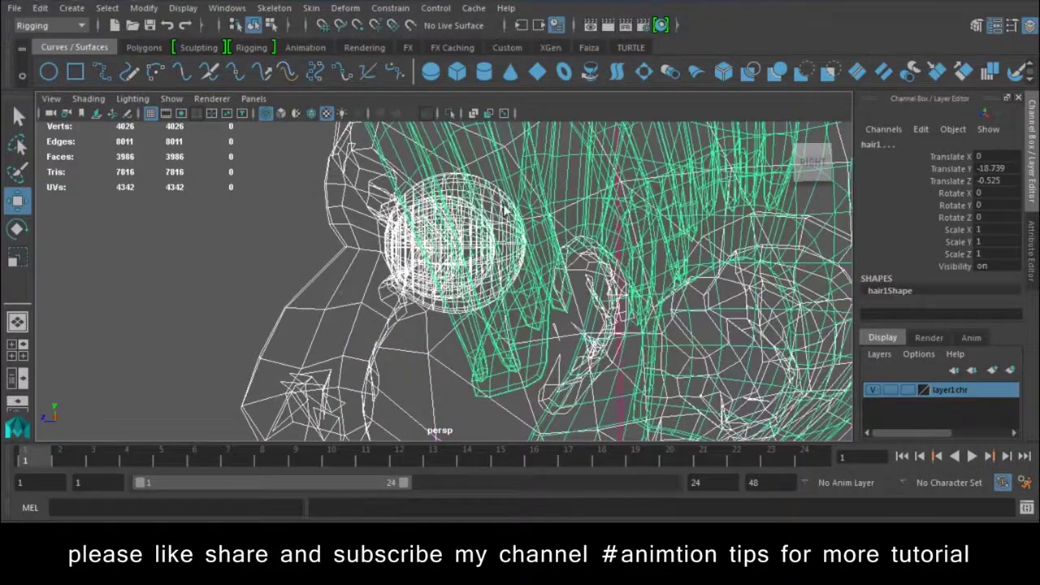
{"action": "left_click", "coordinate": [506, 210]}
{"action": "mouse_move", "coordinate": [506, 210]}
{"action": "left_mouse_down", "text": "alt"}
{"action": "mouse_move", "coordinate": [615, 301]}
{"action": "mouse_move", "coordinate": [325, 287]}
{"action": "mouse_move", "coordinate": [497, 288]}
{"action": "left_mouse_up", "text": "alt"}
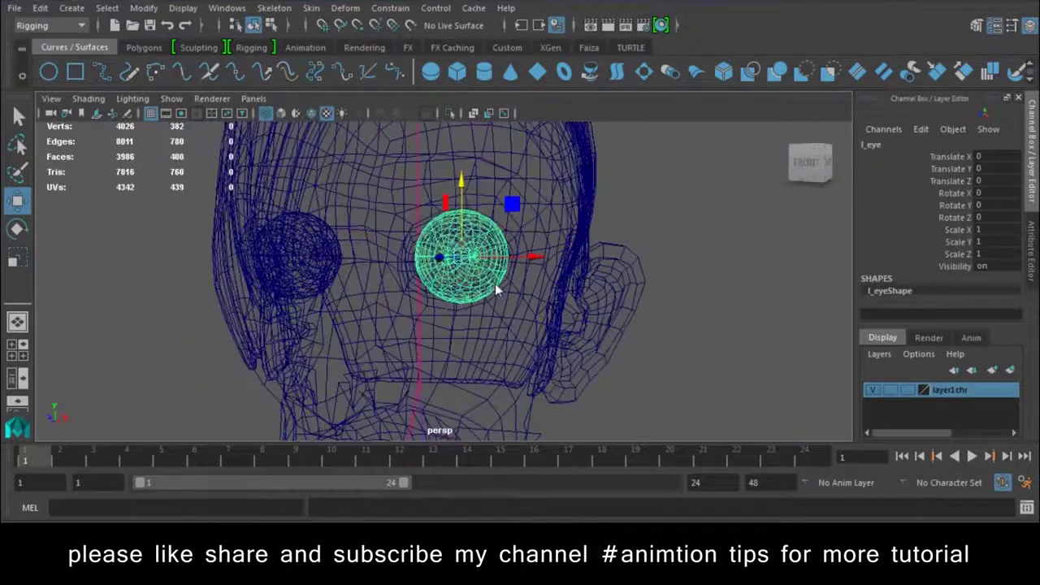
{"action": "mouse_move", "coordinate": [535, 260]}
{"action": "left_mouse_down"}
{"action": "mouse_move", "coordinate": [666, 258]}
{"action": "mouse_move", "coordinate": [632, 314]}
{"action": "left_mouse_up"}
{"action": "left_click_drag", "start_coordinate": [772, 229], "coordinate": [633, 232]}
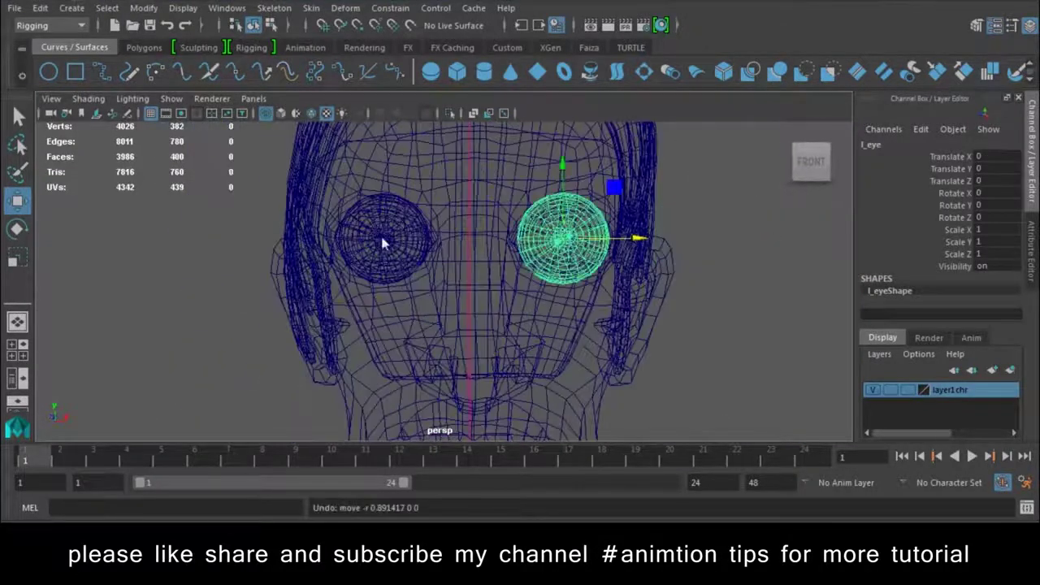
- Add the second eye sphere to the selection, leaving the face mesh out
{"action": "left_click", "coordinate": [414, 276], "text": "shift"}
{"action": "left_click", "coordinate": [409, 220], "text": "shift"}
{"action": "left_click", "coordinate": [406, 210], "text": "shift"}
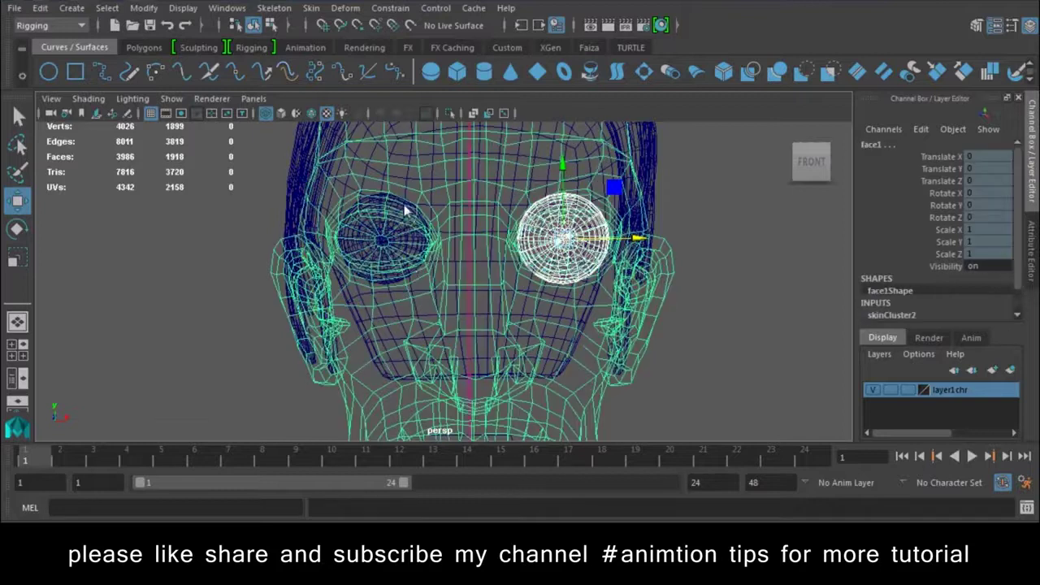
{"action": "key", "text": "ctrl+z"}
{"action": "left_click", "coordinate": [419, 254], "text": "shift"}
{"action": "left_click_drag", "start_coordinate": [629, 305], "coordinate": [546, 332], "text": "alt"}
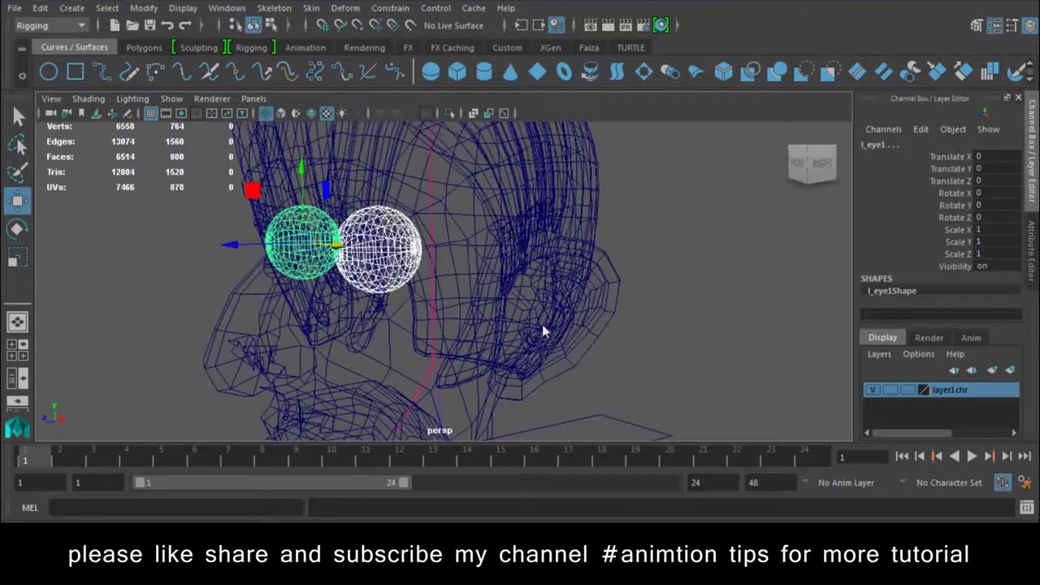
- Center the eyes' pivot, group them into group1 with Ctrl+G, and center the group's pivot
{"action": "left_click", "coordinate": [138, 8]}
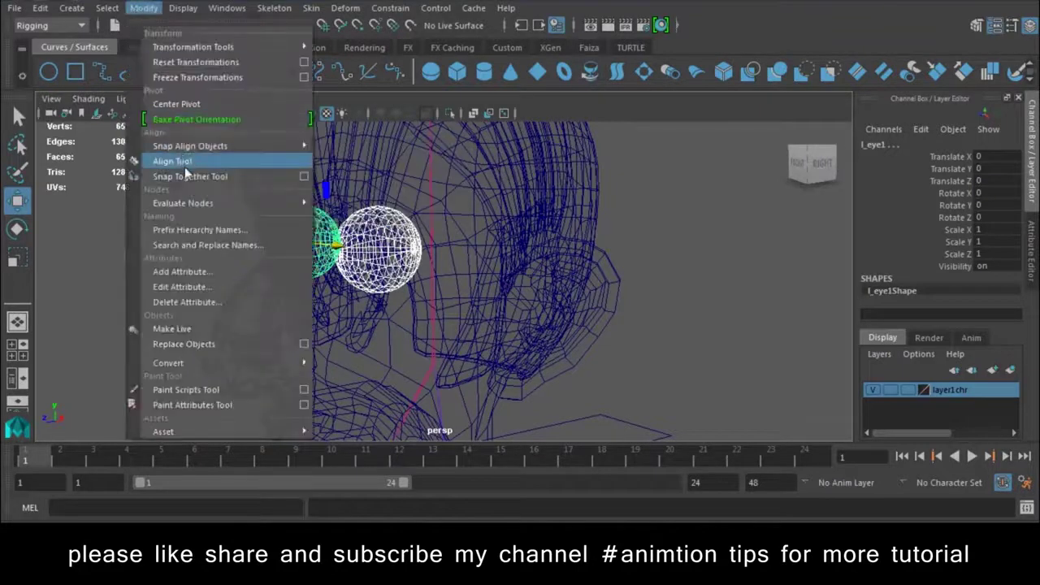
{"action": "left_click", "coordinate": [211, 115]}
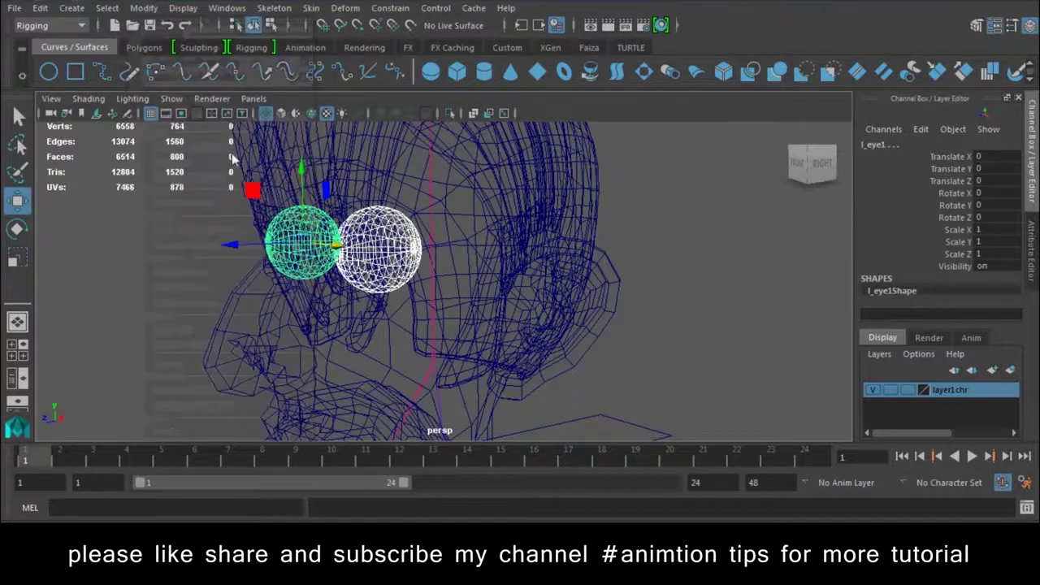
{"action": "key", "text": "ctrl+g"}
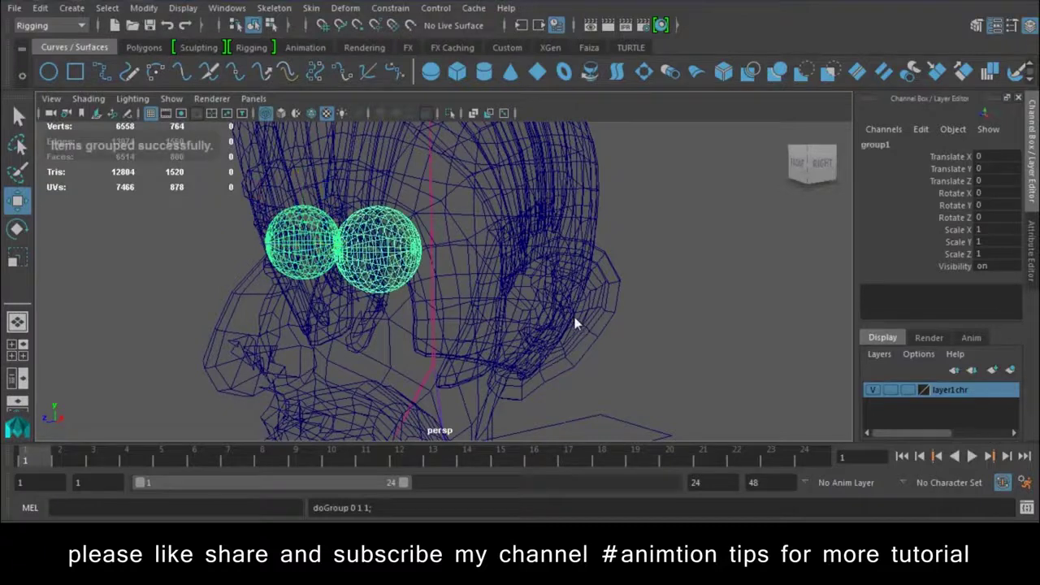
{"action": "left_click", "coordinate": [159, 9]}
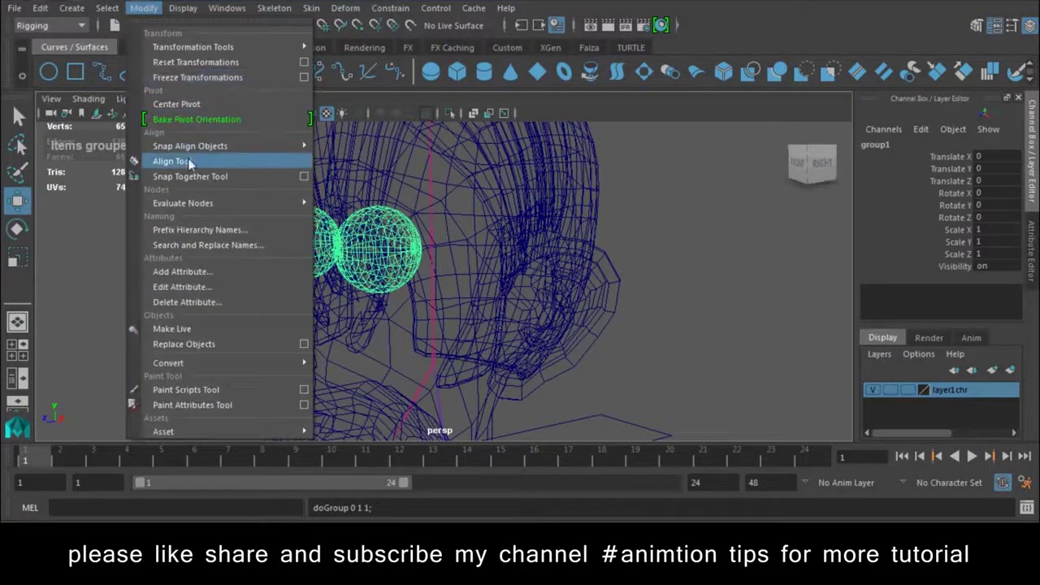
{"action": "left_click", "coordinate": [199, 106]}
- Select group1 via the head mesh's parent and frame the whole character
{"action": "mouse_move", "coordinate": [358, 325]}
{"action": "left_mouse_down", "text": "alt"}
{"action": "mouse_move", "coordinate": [396, 304]}
{"action": "mouse_move", "coordinate": [420, 270]}
{"action": "left_mouse_up", "text": "alt"}
{"action": "scroll", "coordinate": [538, 372], "scroll_direction": "up", "scroll_amount": 3}
{"action": "scroll", "coordinate": [490, 255], "scroll_direction": "up", "scroll_amount": 3}
{"action": "scroll", "coordinate": [492, 279], "scroll_direction": "up", "scroll_amount": 2}
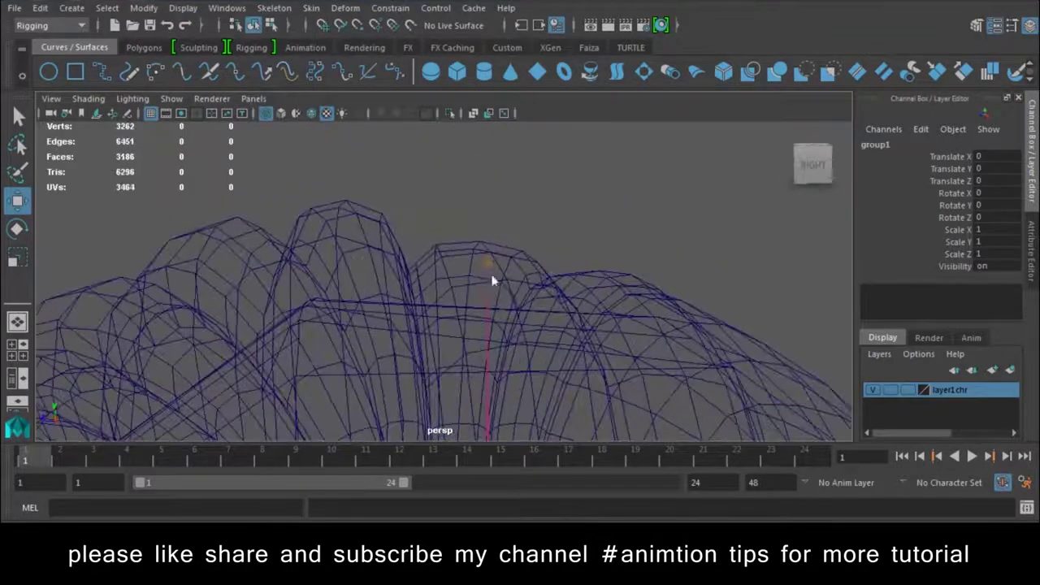
{"action": "left_click", "coordinate": [484, 268]}
{"action": "key", "text": "Up"}
{"action": "key", "text": "f"}
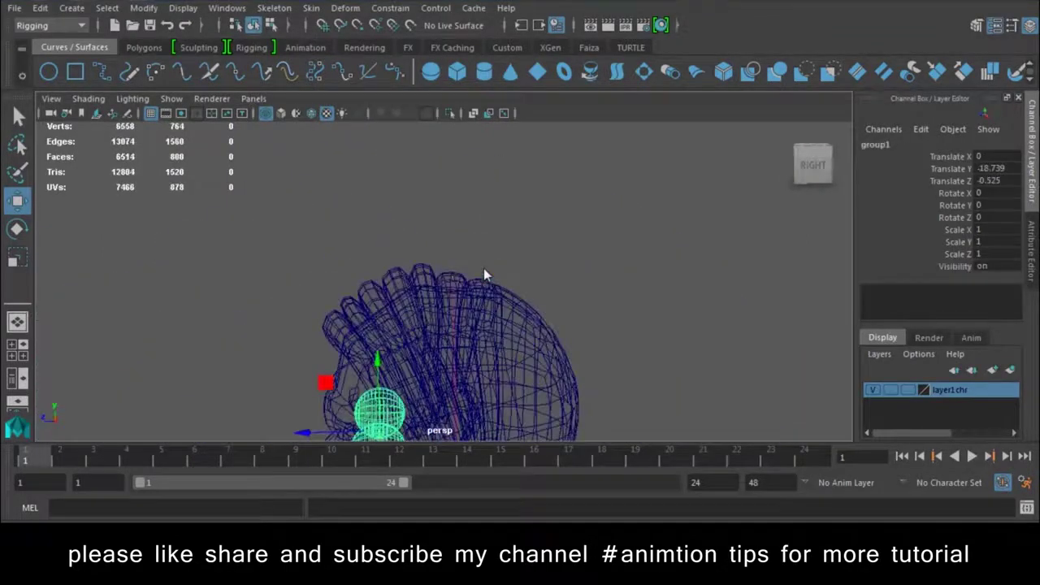
- Rotate Spine_ctrl2 to test the torso skinning, undo it, and clear the selection
{"action": "scroll", "coordinate": [556, 388], "scroll_direction": "up", "scroll_amount": 3}
{"action": "middle_click_drag", "start_coordinate": [556, 388], "coordinate": [541, 363], "text": "alt"}
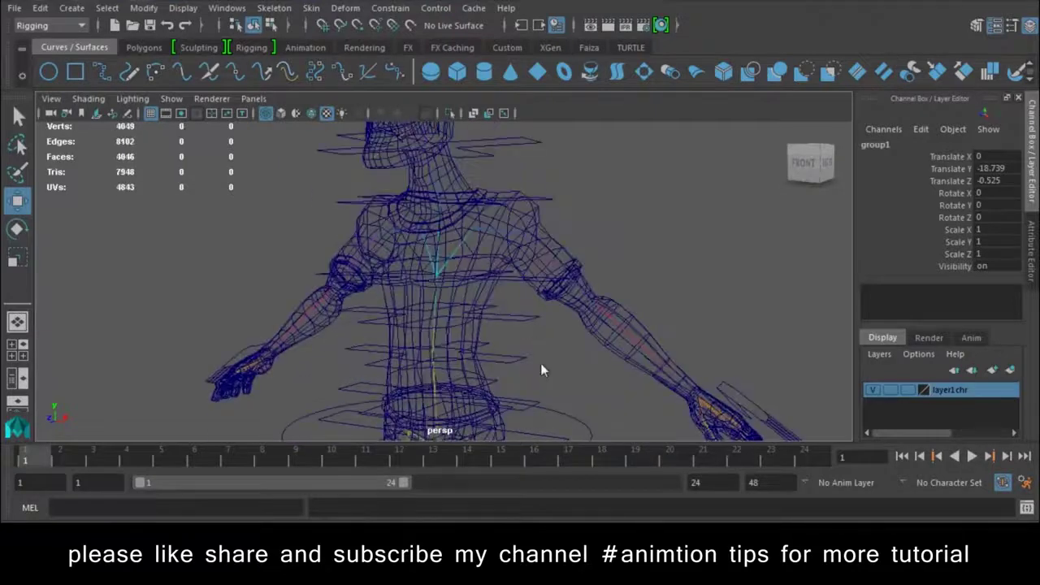
{"action": "scroll", "coordinate": [490, 304], "scroll_direction": "down", "scroll_amount": 1}
{"action": "left_click_drag", "start_coordinate": [492, 297], "coordinate": [522, 417]}
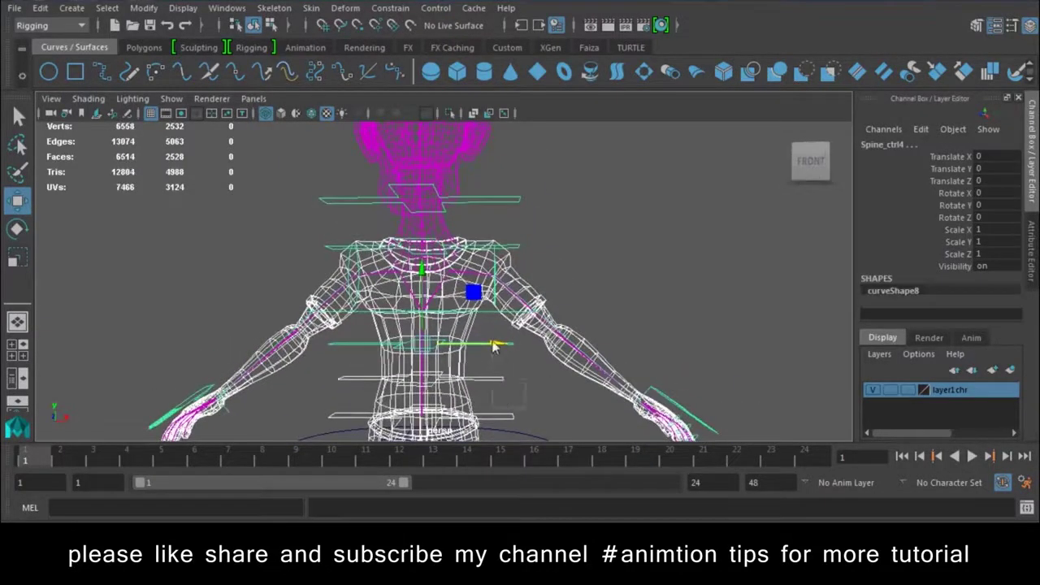
{"action": "left_click", "coordinate": [505, 379]}
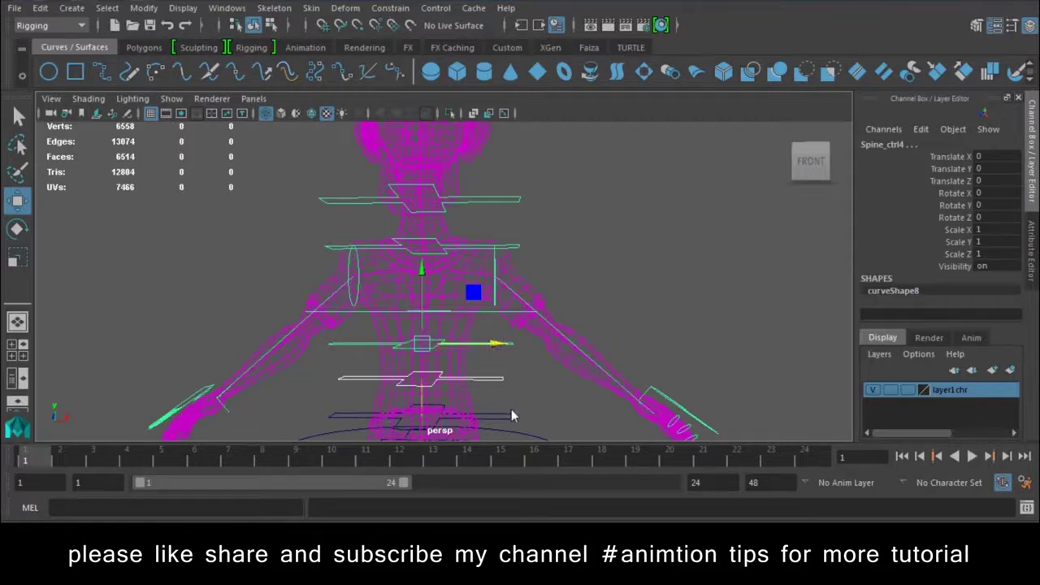
{"action": "key", "text": "e"}
{"action": "left_click", "coordinate": [512, 415]}
{"action": "mouse_move", "coordinate": [478, 378]}
{"action": "left_mouse_down"}
{"action": "mouse_move", "coordinate": [465, 368]}
{"action": "mouse_move", "coordinate": [476, 348]}
{"action": "mouse_move", "coordinate": [470, 331]}
{"action": "left_mouse_up"}
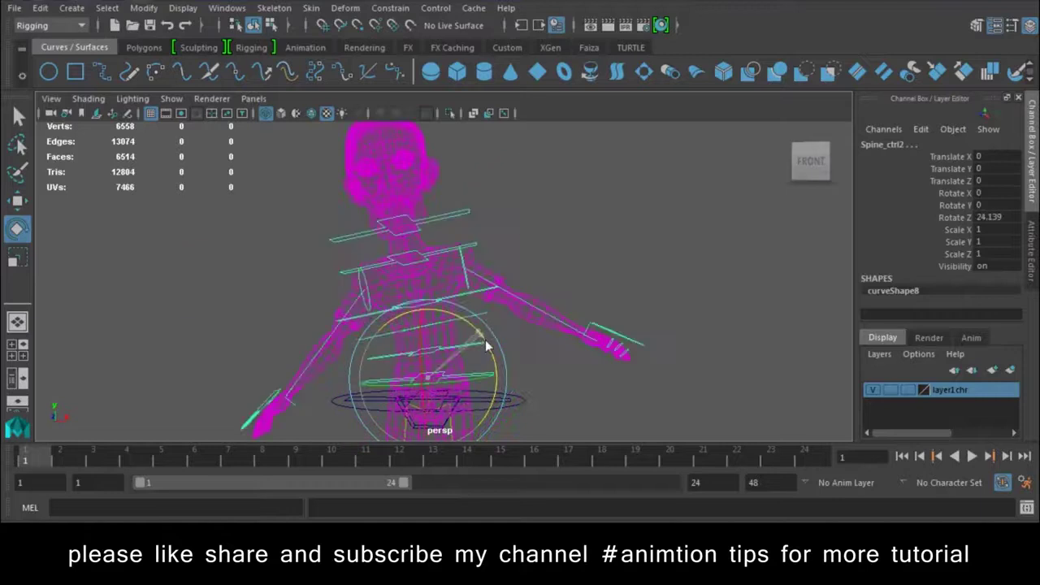
{"action": "key", "text": "ctrl+z"}
{"action": "key", "text": "ctrl+z"}
{"action": "key", "text": "ctrl+z"}
{"action": "key", "text": "ctrl+z"}
{"action": "key", "text": "w"}
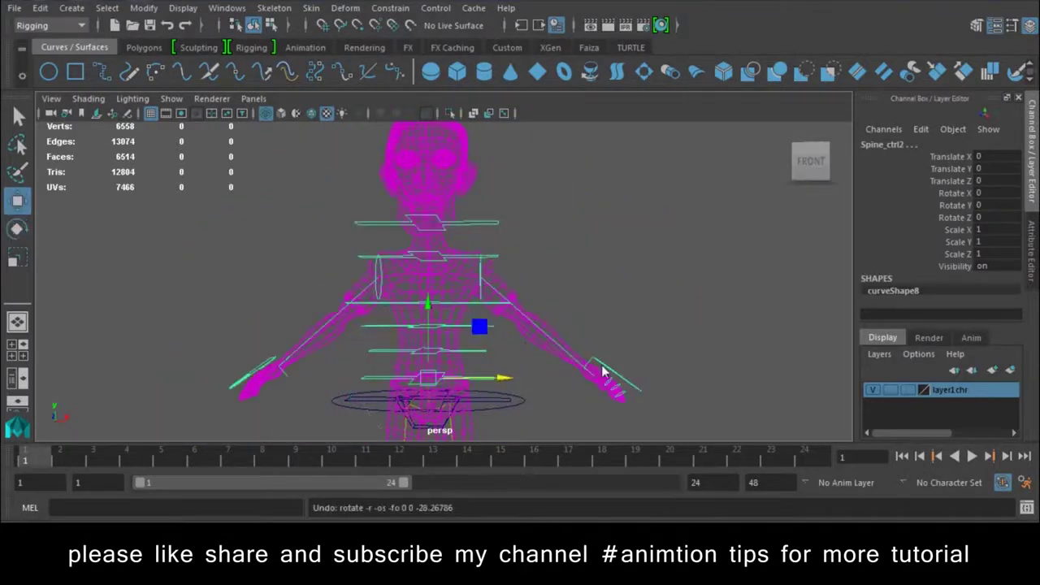
{"action": "left_click", "coordinate": [652, 360]}
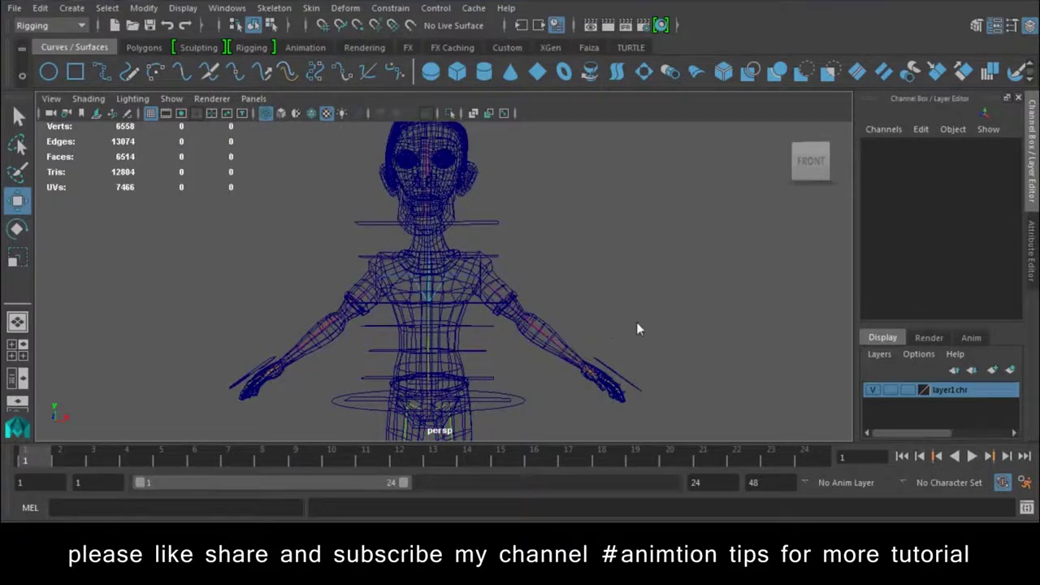
- Turn on textured shaded display (6) and view the legs and shoes from above
{"action": "key", "text": "6"}
{"action": "middle_click_drag", "start_coordinate": [543, 391], "coordinate": [602, 165], "text": "alt"}
{"action": "mouse_move", "coordinate": [582, 301]}
{"action": "left_mouse_down", "text": "alt"}
{"action": "mouse_move", "coordinate": [628, 341]}
{"action": "mouse_move", "coordinate": [567, 371]}
{"action": "mouse_move", "coordinate": [597, 417]}
{"action": "left_mouse_up", "text": "alt"}
- Switch to shaded display (5), select l_foot_ctrl, and Key Selected at frame 1
{"action": "key", "text": "5"}
{"action": "left_click", "coordinate": [598, 417]}
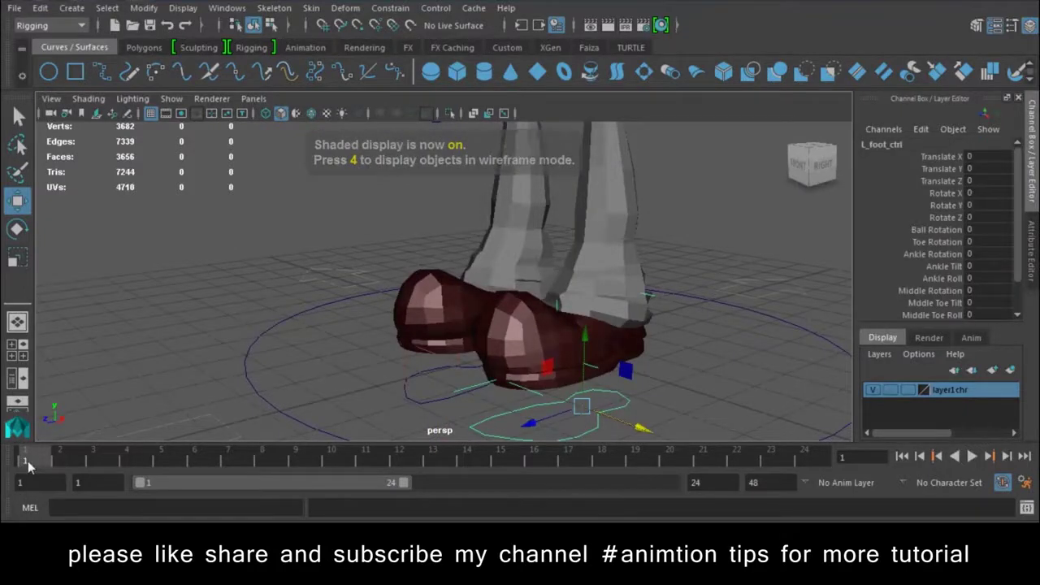
{"action": "key", "text": "alt+v"}
{"action": "key", "text": "alt+v"}
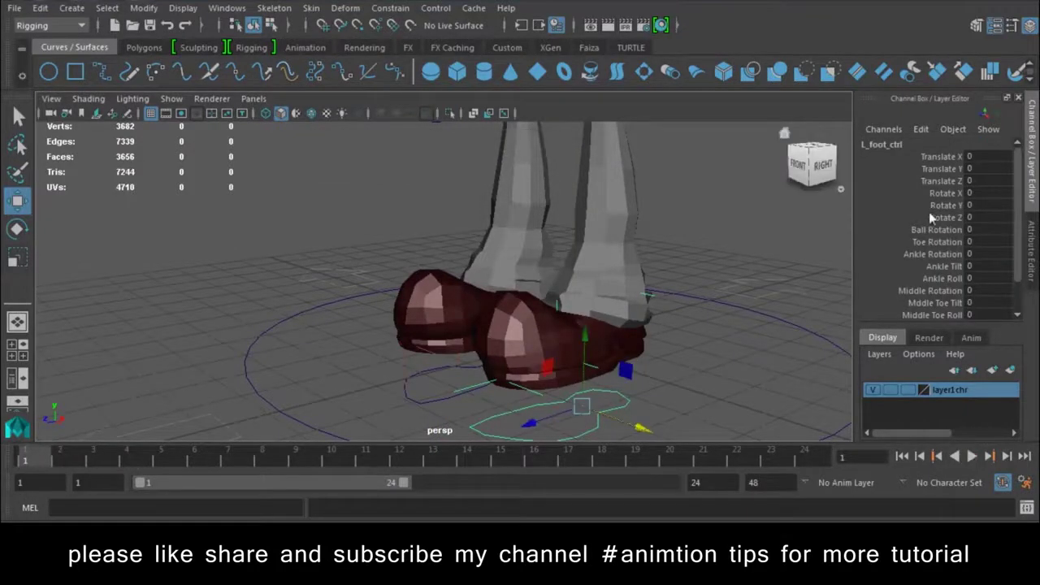
{"action": "right_click", "coordinate": [948, 182]}
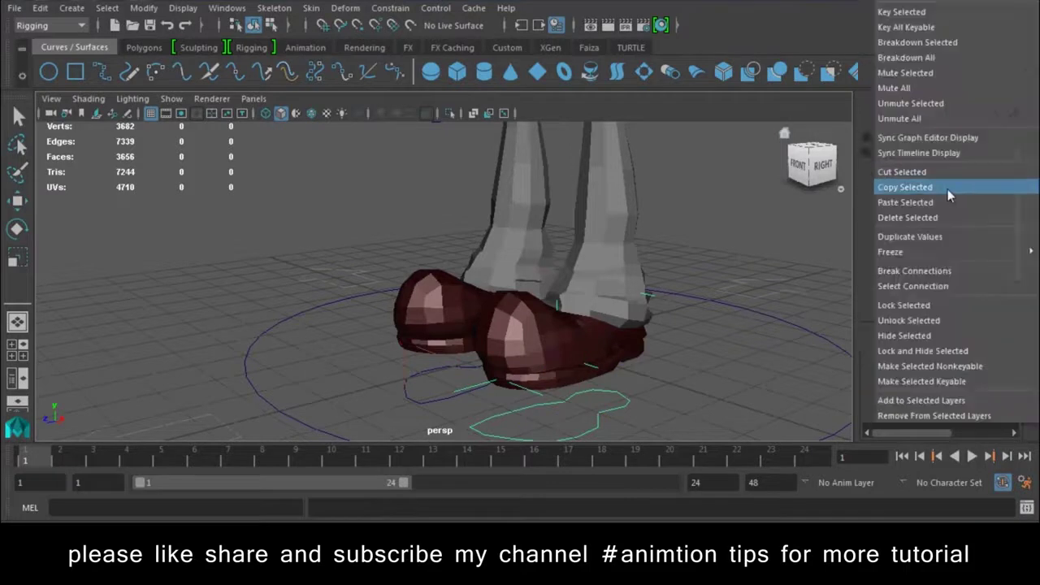
{"action": "left_click", "coordinate": [929, 12]}
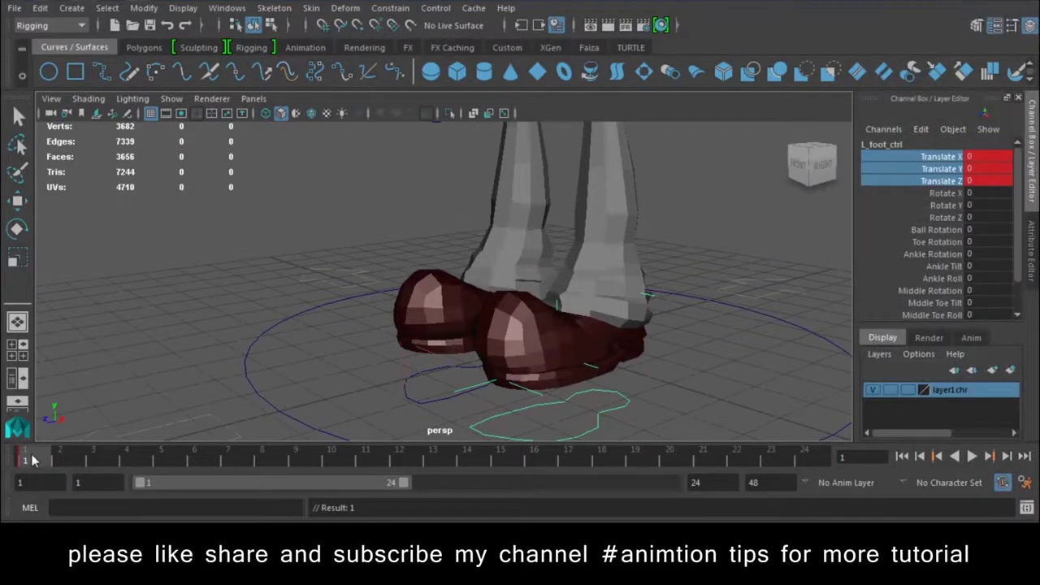
- At frame 10 raise the foot to Translate Y 3.407, key it with S, and play back
{"action": "key", "text": "alt+v"}
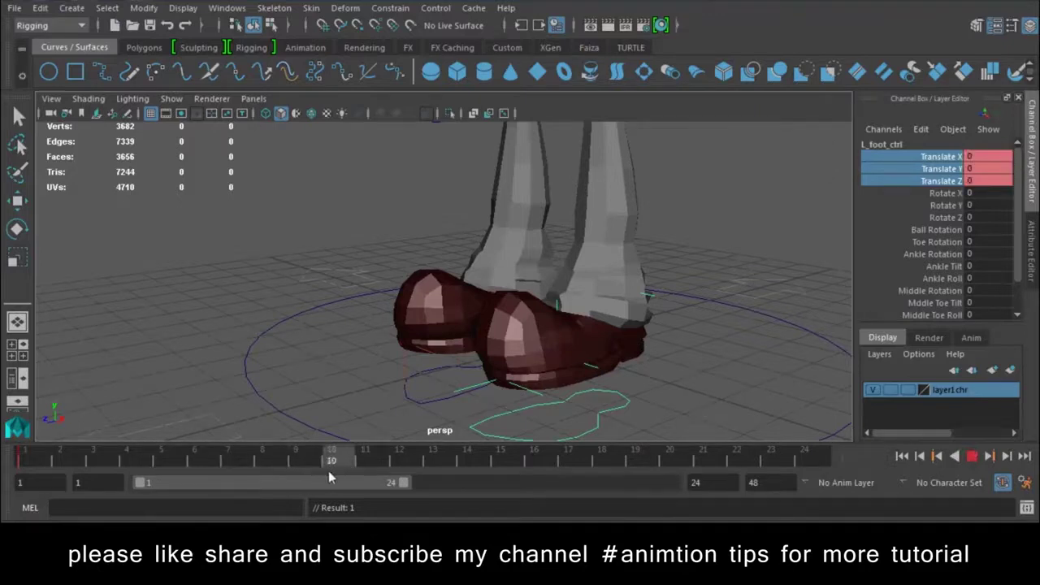
{"action": "key", "text": "alt+v"}
{"action": "mouse_move", "coordinate": [495, 378]}
{"action": "left_mouse_down", "text": "alt"}
{"action": "mouse_move", "coordinate": [538, 354]}
{"action": "mouse_move", "coordinate": [499, 324]}
{"action": "mouse_move", "coordinate": [555, 177]}
{"action": "mouse_move", "coordinate": [467, 323]}
{"action": "left_mouse_up", "text": "alt"}
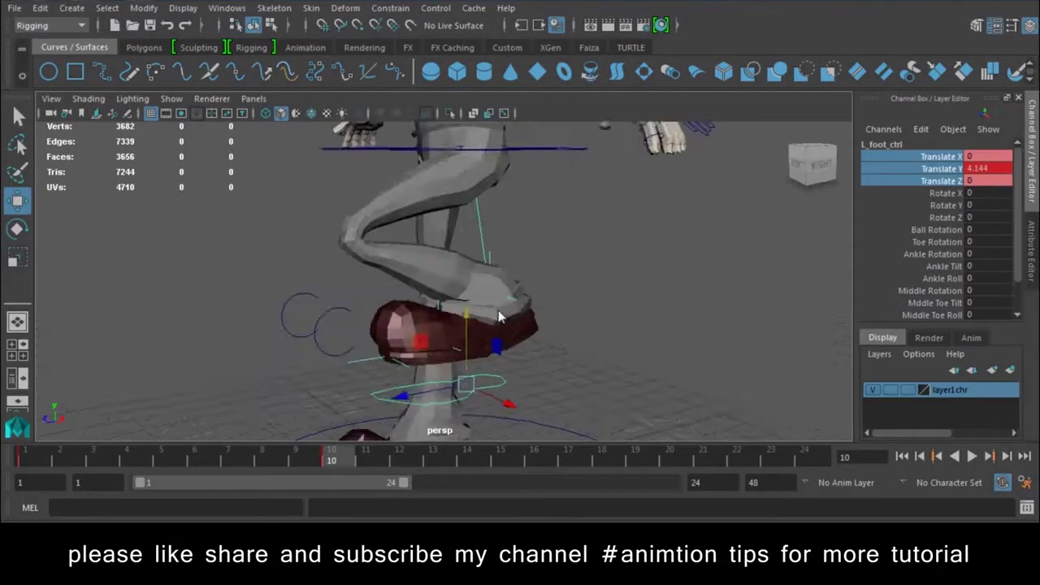
{"action": "key", "text": "s"}
{"action": "key", "text": "alt+v"}
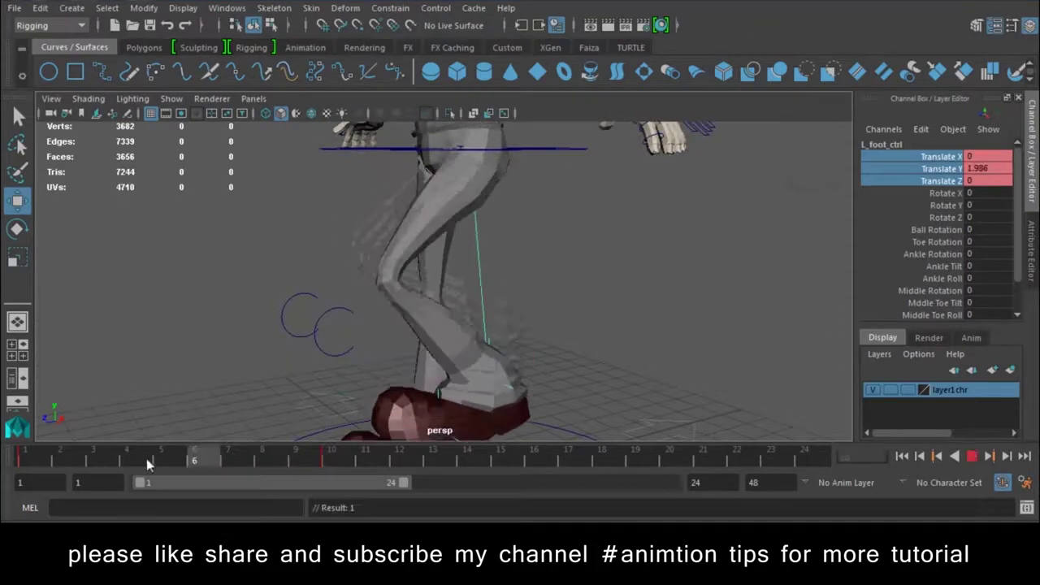
{"action": "key", "text": "alt+v"}
- Zoom in on the feet and select the right shoe mesh, showing skinCluster4
{"action": "left_click_drag", "start_coordinate": [366, 366], "coordinate": [542, 279], "text": "alt"}
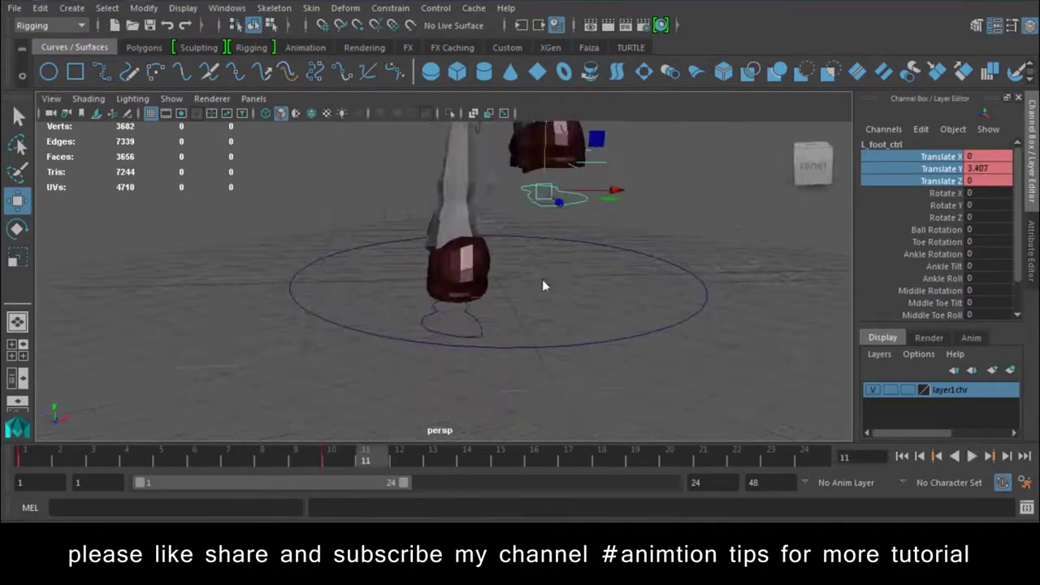
{"action": "right_click_drag", "start_coordinate": [542, 279], "coordinate": [537, 390], "text": "alt"}
{"action": "left_click", "coordinate": [452, 308]}
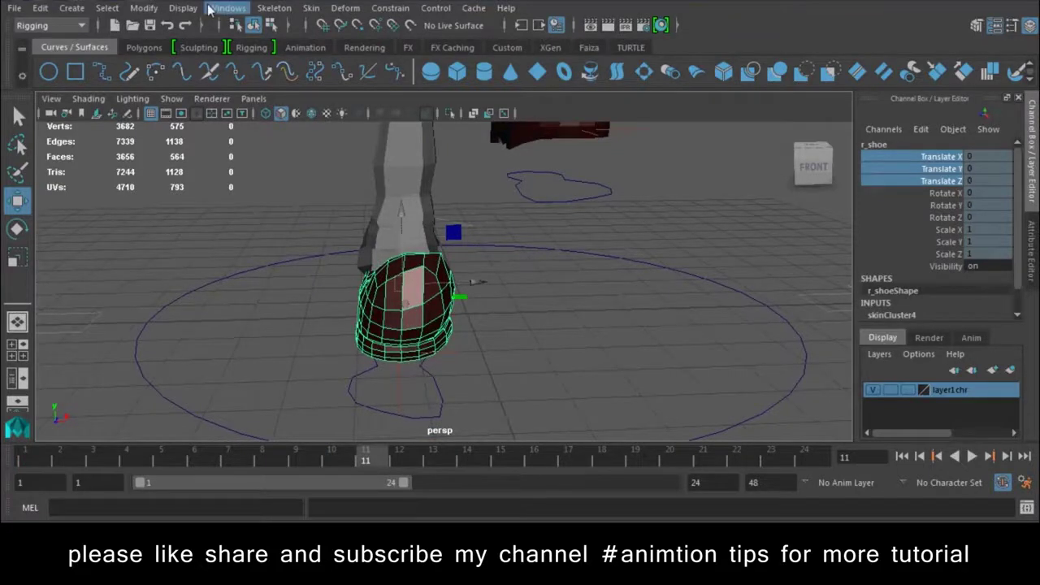
- Open the Component Editor on its Smooth Skins tab and move it aside
{"action": "left_click", "coordinate": [209, 8]}
{"action": "mouse_move", "coordinate": [318, 62]}
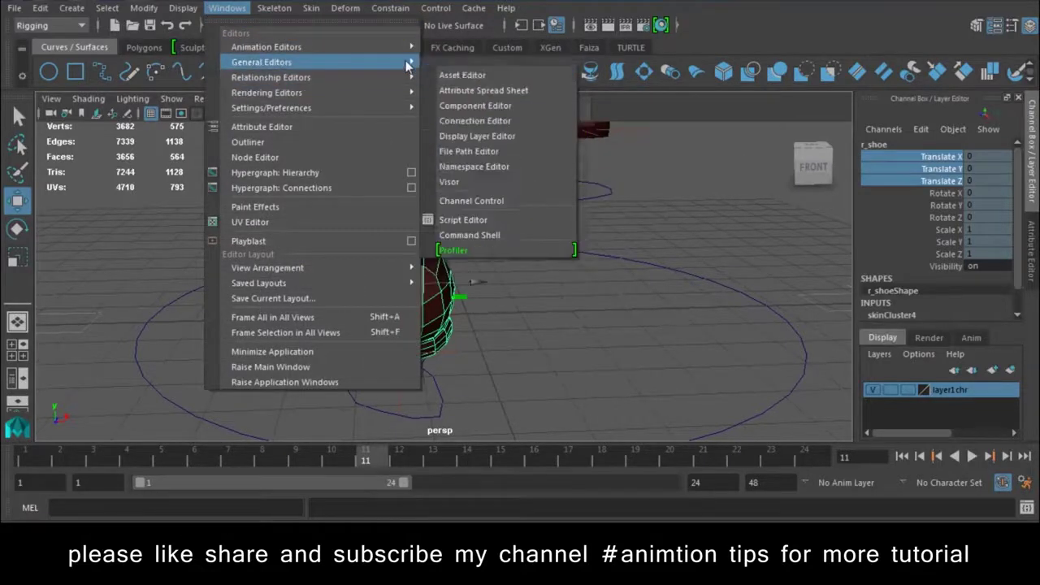
{"action": "left_click", "coordinate": [491, 107]}
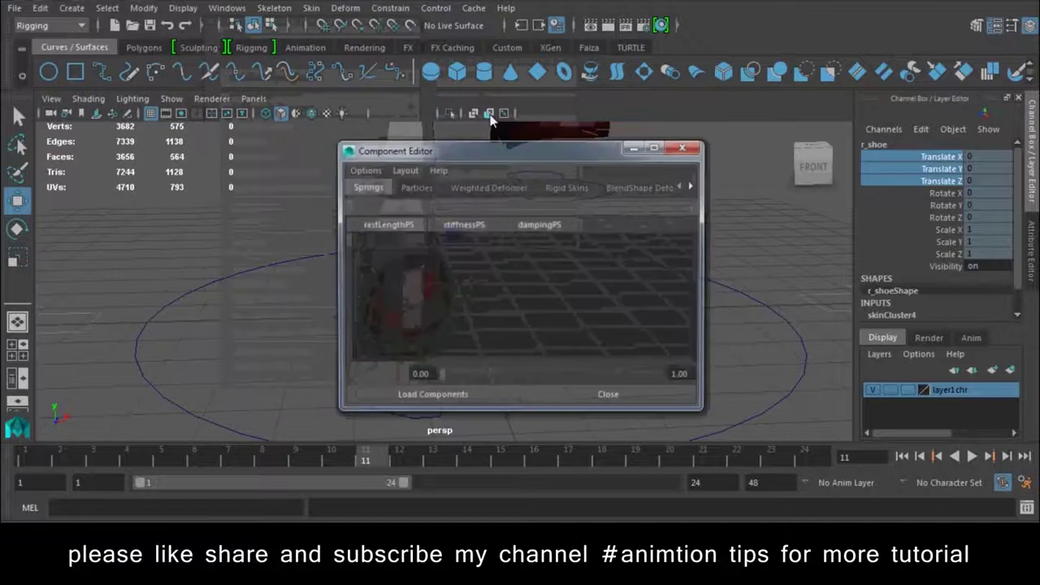
{"action": "left_click", "coordinate": [692, 184]}
{"action": "left_click", "coordinate": [692, 184]}
{"action": "left_click", "coordinate": [691, 185]}
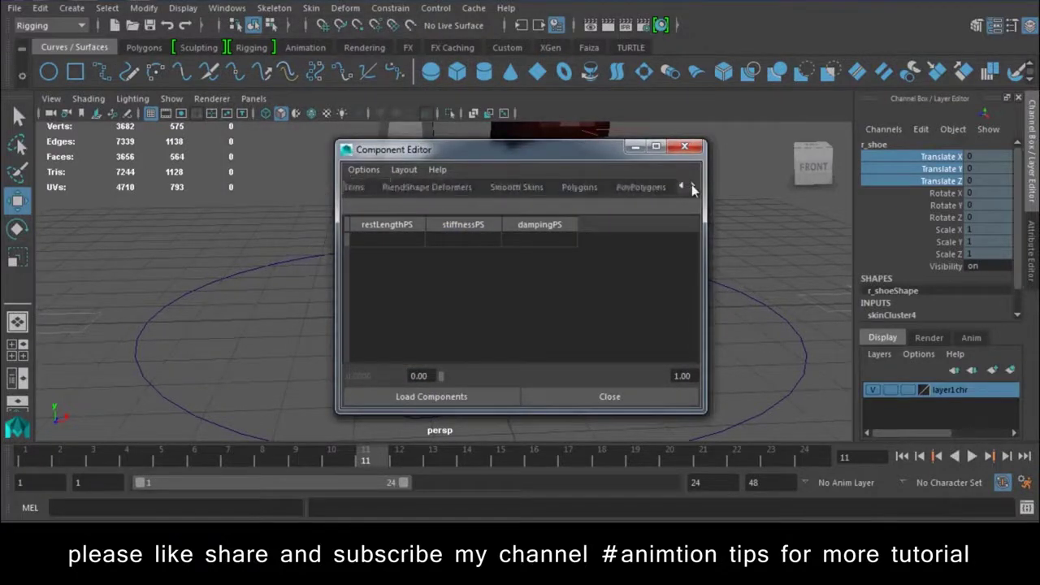
{"action": "left_click", "coordinate": [509, 191]}
{"action": "left_click_drag", "start_coordinate": [503, 148], "coordinate": [938, 176]}
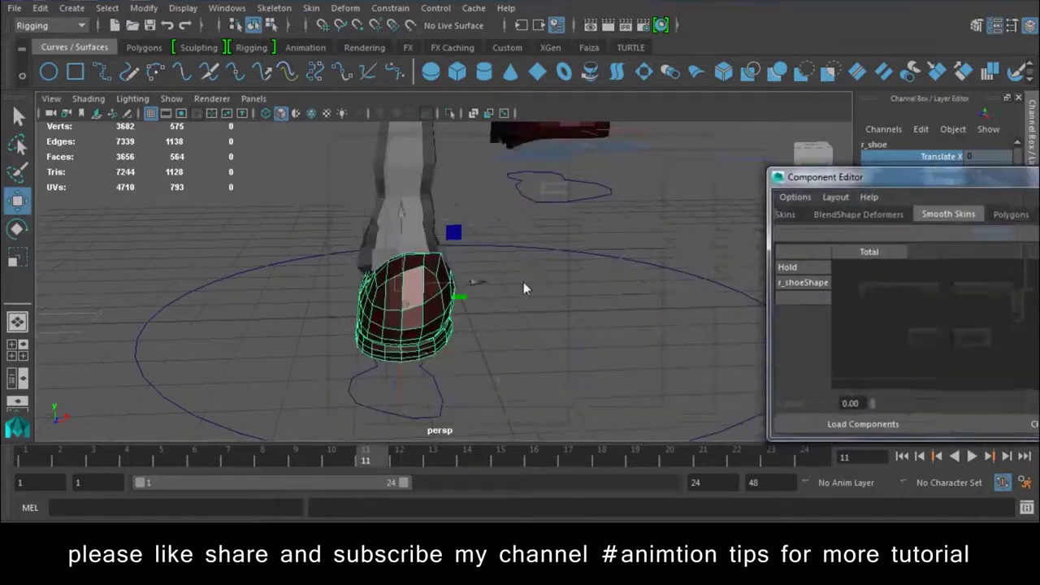
- Frame the right shoe and select all its vertices, undoing the accidental IK handle selection
{"action": "key", "text": "f"}
{"action": "left_click_drag", "start_coordinate": [325, 292], "coordinate": [375, 286], "text": "alt"}
{"action": "right_click_drag", "start_coordinate": [330, 262], "coordinate": [250, 114]}
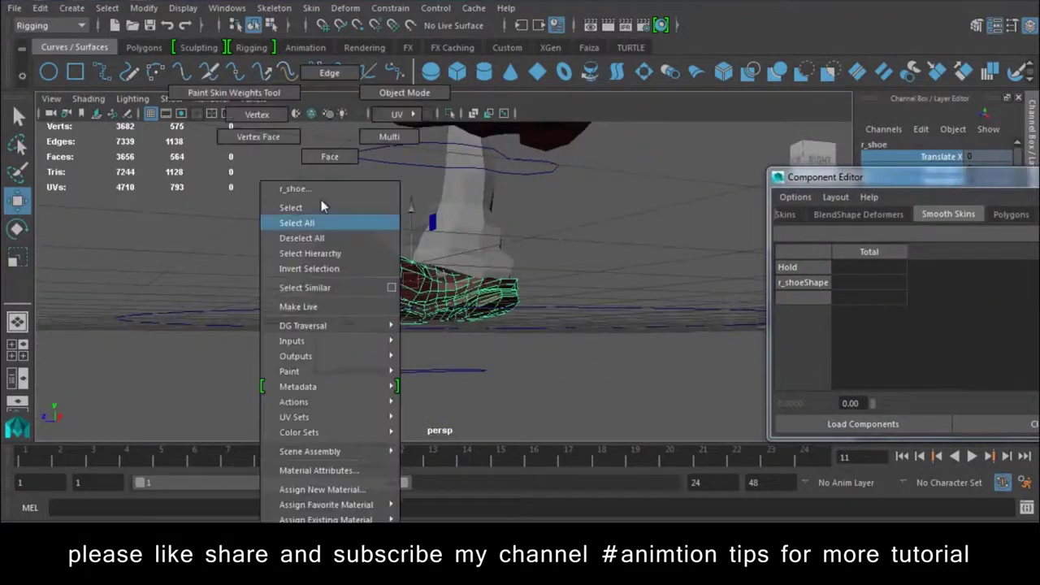
{"action": "left_click_drag", "start_coordinate": [431, 313], "coordinate": [236, 339]}
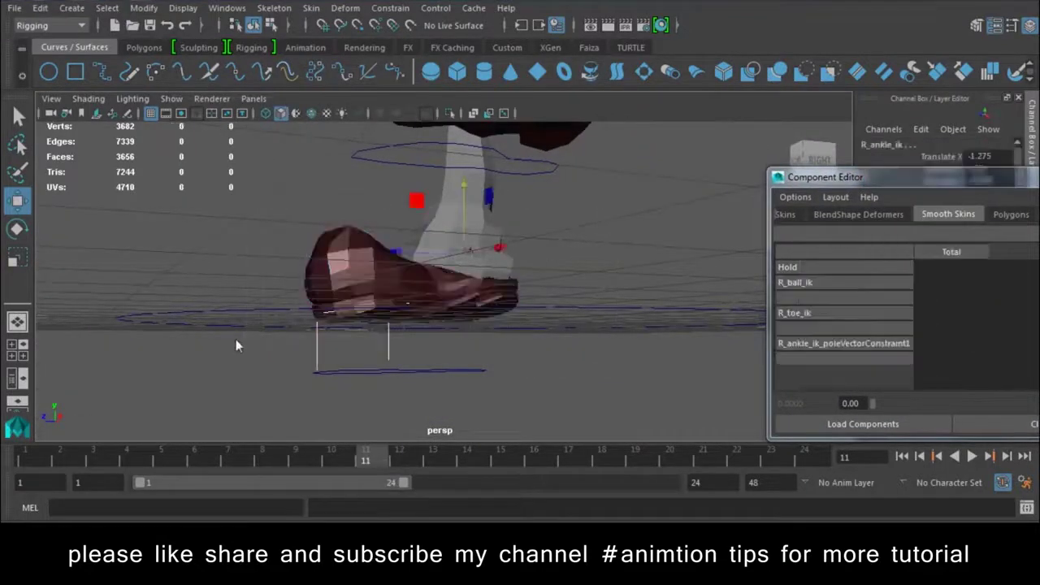
{"action": "key", "text": "ctrl+z"}
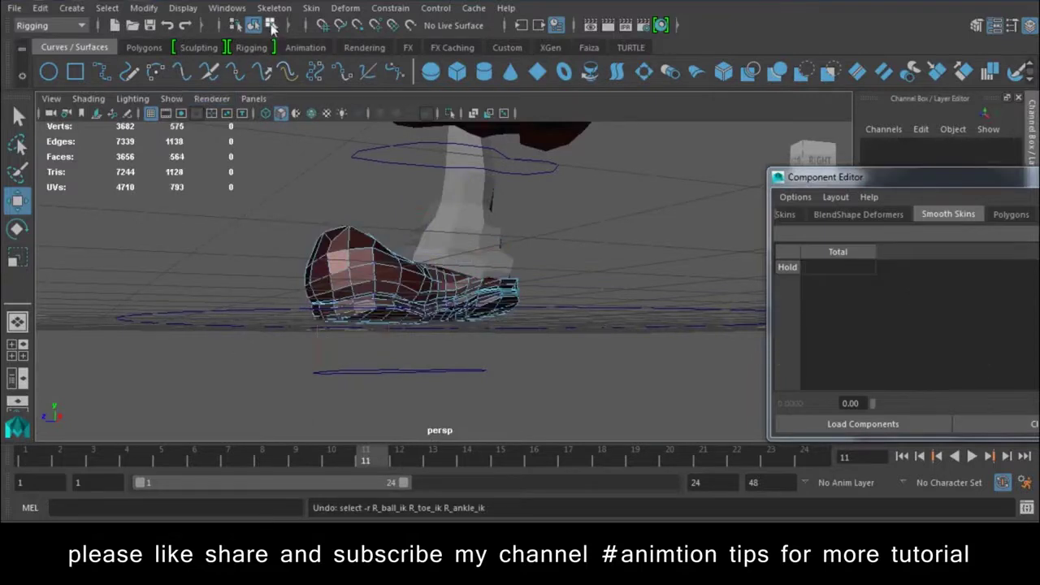
{"action": "key", "text": "ctrl+z"}
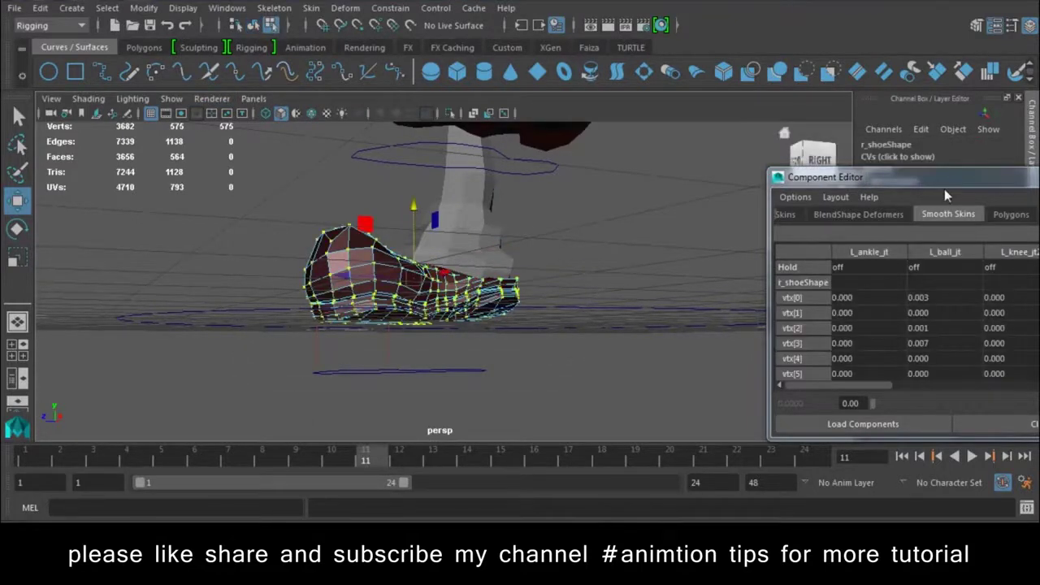
- Zero every vertex's L_ankle_jt, L_ball_jt, L_knee_jt2 and L_toe_jt weights, then close the Component Editor
{"action": "left_click_drag", "start_coordinate": [902, 177], "coordinate": [704, 72]}
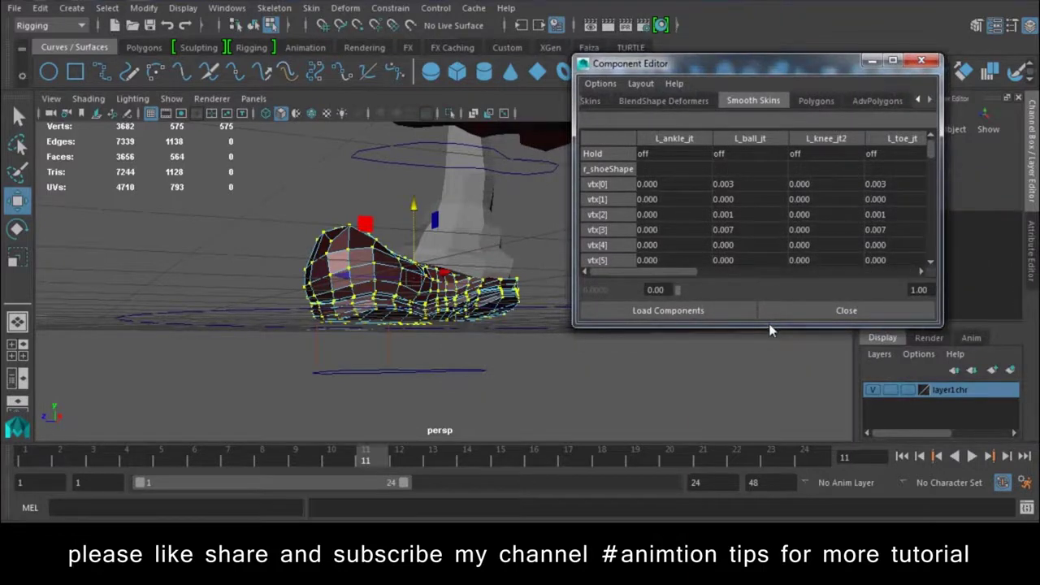
{"action": "left_click_drag", "start_coordinate": [756, 326], "coordinate": [767, 511]}
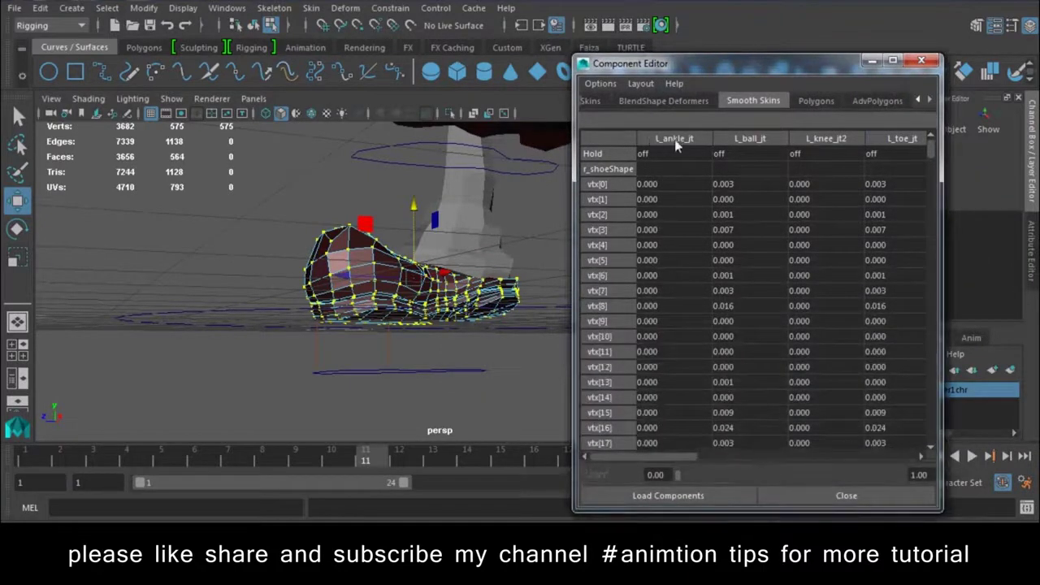
{"action": "left_click_drag", "start_coordinate": [655, 454], "coordinate": [743, 454]}
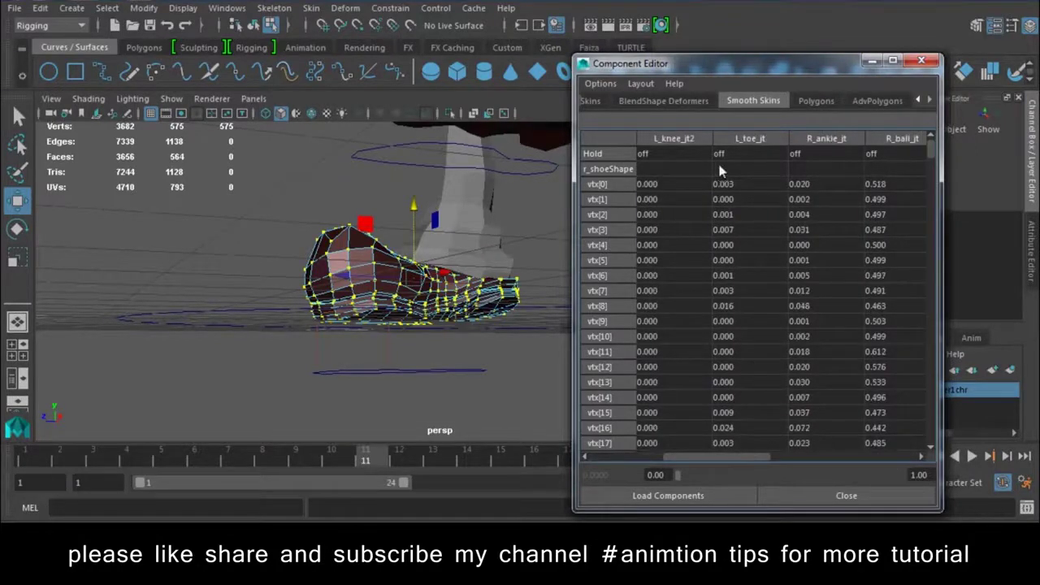
{"action": "left_click_drag", "start_coordinate": [758, 186], "coordinate": [573, 292]}
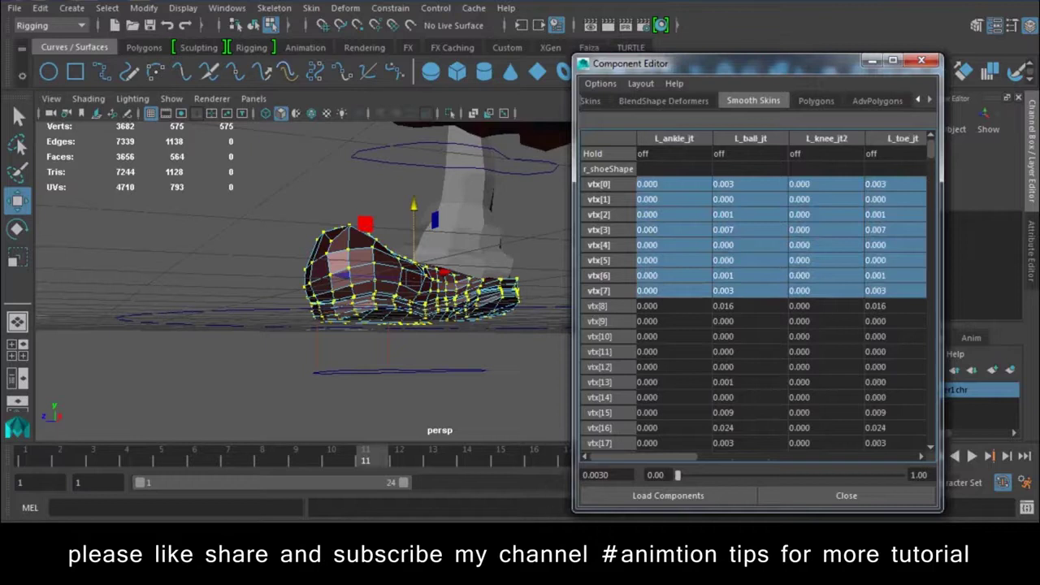
{"action": "left_click_drag", "start_coordinate": [894, 291], "coordinate": [894, 452]}
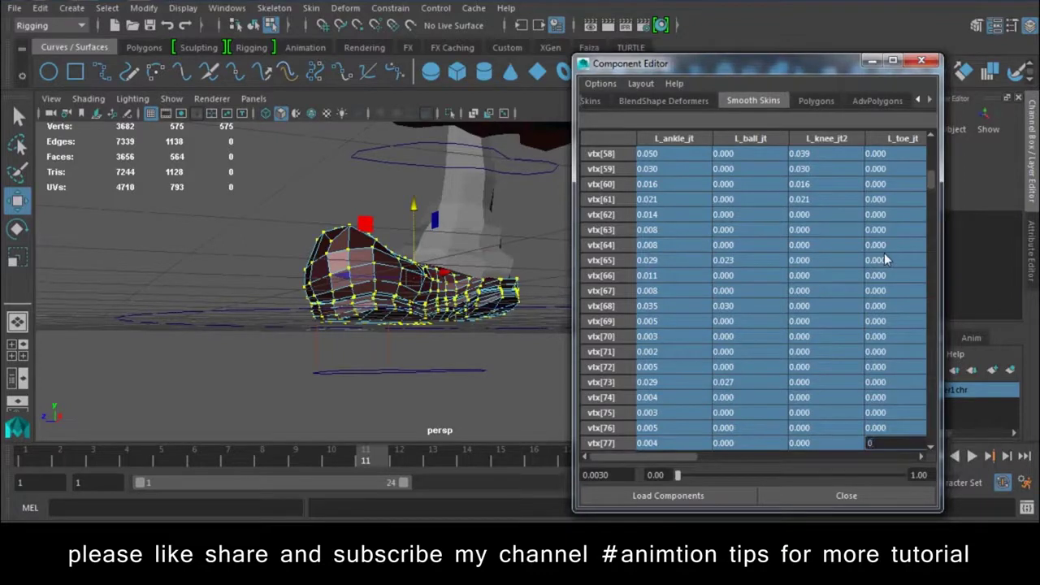
{"action": "key", "text": "Return"}
{"action": "scroll", "coordinate": [751, 307], "scroll_direction": "up", "scroll_amount": 10}
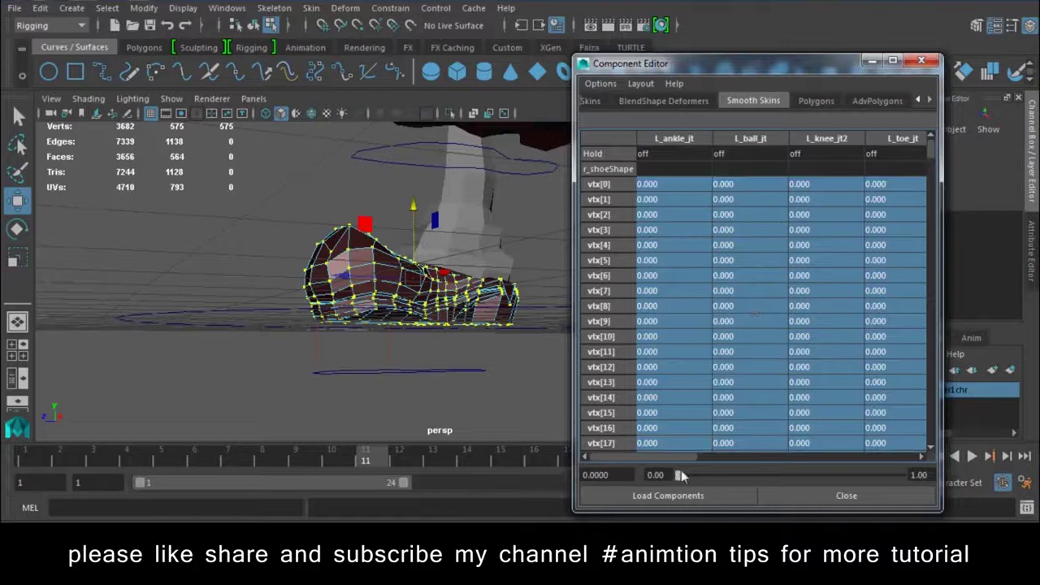
{"action": "left_click_drag", "start_coordinate": [675, 458], "coordinate": [878, 473]}
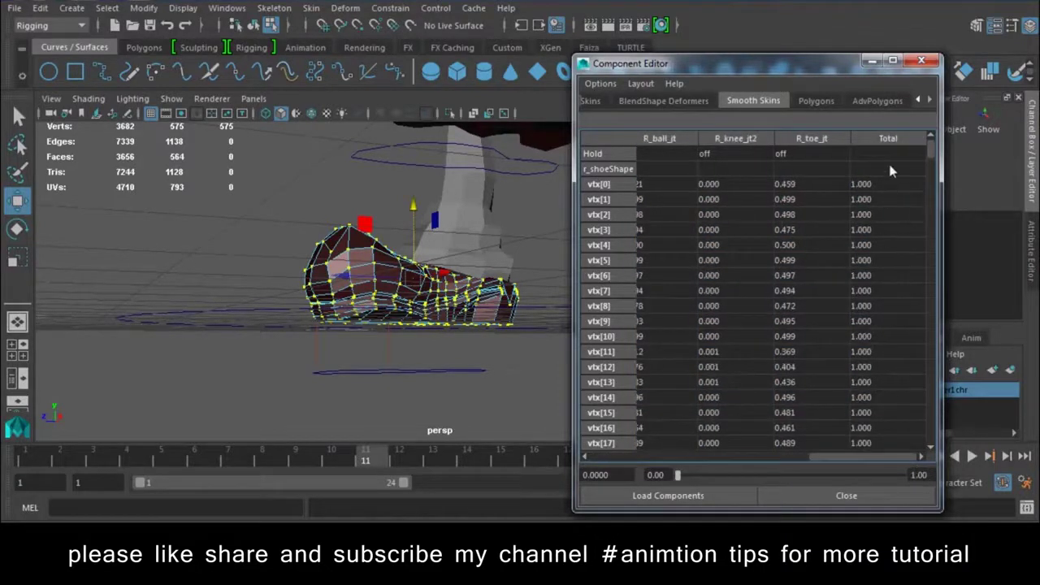
{"action": "left_click", "coordinate": [922, 60]}
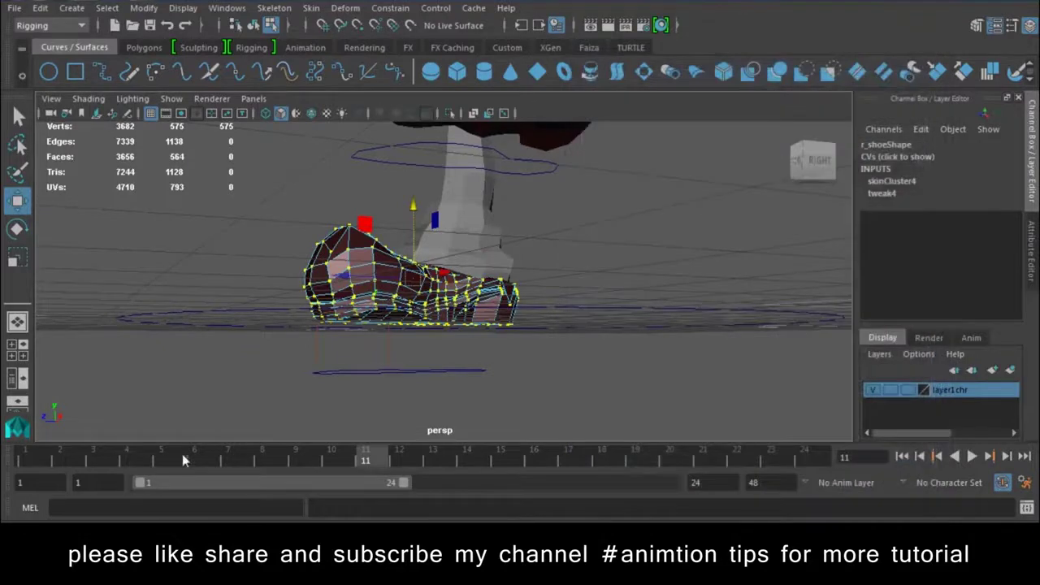
- Play and stop the foot animation to check it, then reopen the Component Editor
{"action": "key", "text": "alt+v"}
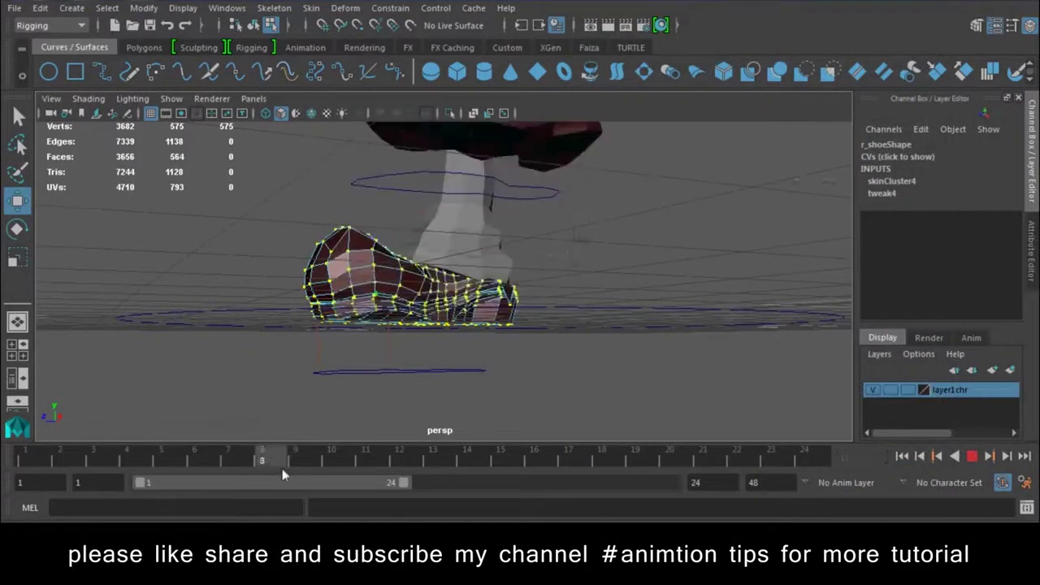
{"action": "key", "text": "alt+v"}
{"action": "left_click", "coordinate": [227, 7]}
{"action": "mouse_move", "coordinate": [261, 61]}
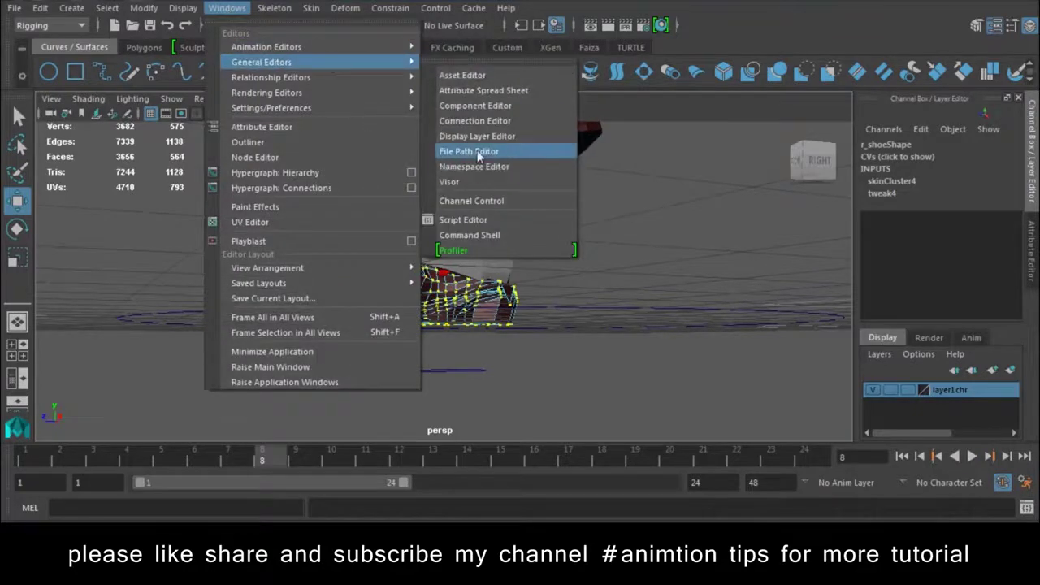
{"action": "left_click", "coordinate": [507, 113]}
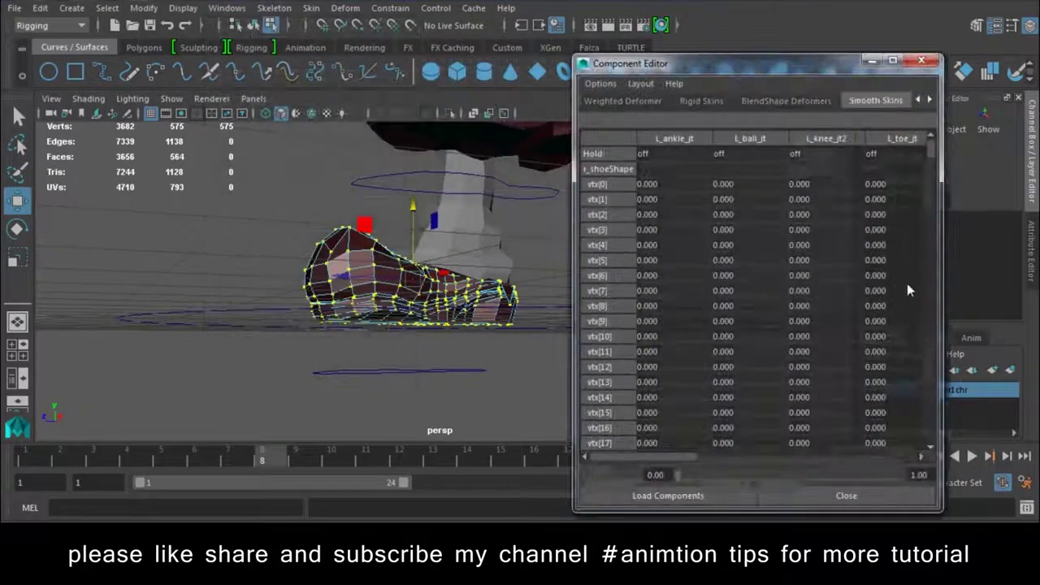
- Select the ankle, ball and knee weight cells, then start editing vtx[572]'s L_knee_jt2 weight
{"action": "left_click", "coordinate": [673, 139]}
{"action": "scroll", "coordinate": [674, 401], "scroll_direction": "down", "scroll_amount": 20}
{"action": "scroll", "coordinate": [674, 402], "scroll_direction": "down", "scroll_amount": 10}
{"action": "mouse_move", "coordinate": [674, 401]}
{"action": "left_mouse_down"}
{"action": "mouse_move", "coordinate": [824, 474]}
{"action": "mouse_move", "coordinate": [887, 447]}
{"action": "left_mouse_up"}
{"action": "left_click_drag", "start_coordinate": [807, 456], "coordinate": [800, 438]}
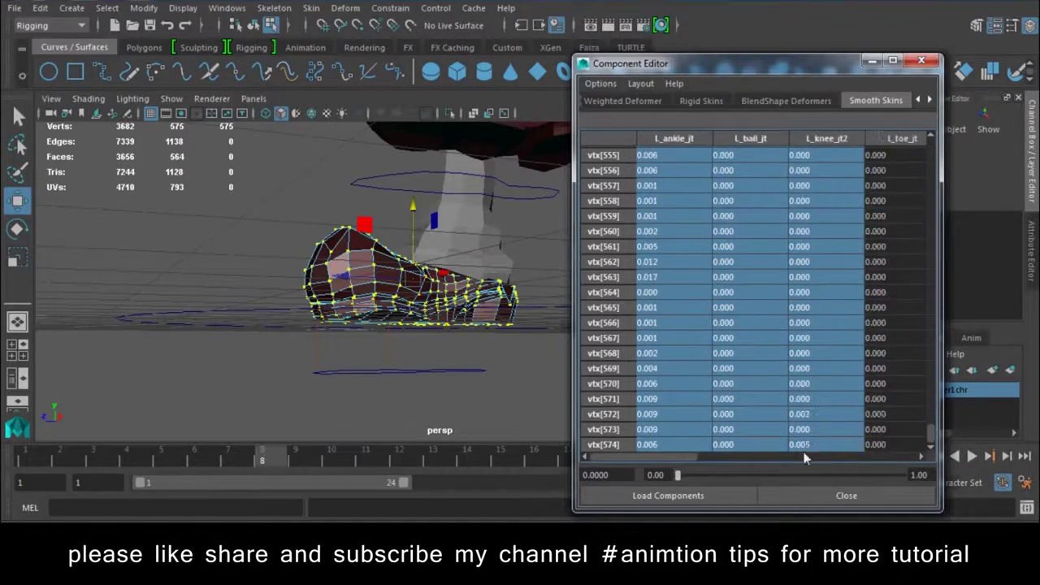
{"action": "scroll", "coordinate": [848, 439], "scroll_direction": "up", "scroll_amount": 10}
{"action": "scroll", "coordinate": [848, 435], "scroll_direction": "up", "scroll_amount": 5}
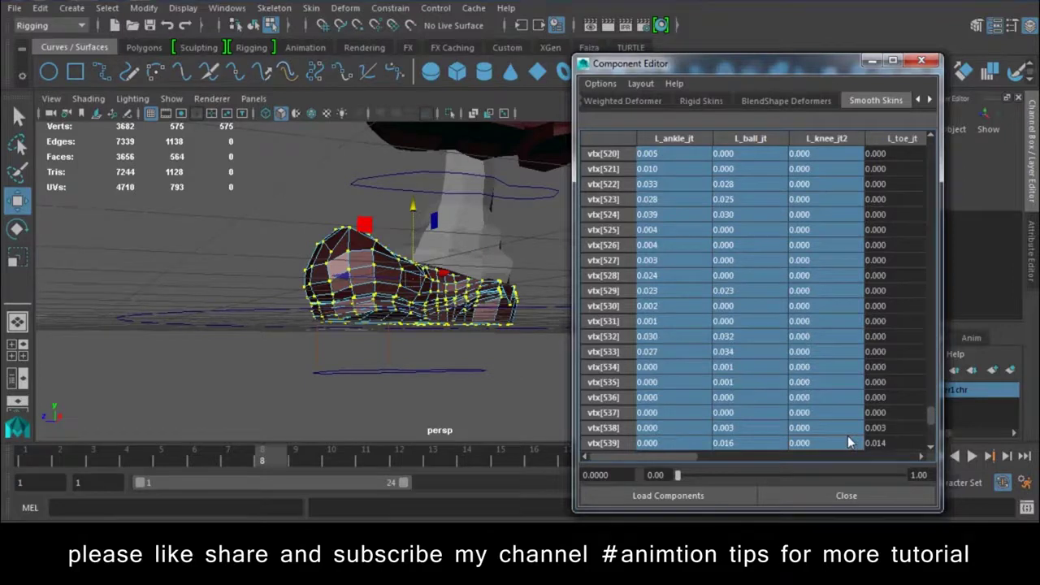
{"action": "scroll", "coordinate": [848, 435], "scroll_direction": "right", "scroll_amount": 1, "text": "shift"}
{"action": "scroll", "coordinate": [865, 435], "scroll_direction": "right", "scroll_amount": 1, "text": "shift"}
{"action": "scroll", "coordinate": [866, 435], "scroll_direction": "right", "scroll_amount": 1, "text": "shift"}
{"action": "scroll", "coordinate": [860, 435], "scroll_direction": "up", "scroll_amount": 3}
{"action": "scroll", "coordinate": [847, 435], "scroll_direction": "up", "scroll_amount": 3}
{"action": "scroll", "coordinate": [840, 435], "scroll_direction": "up", "scroll_amount": 3}
{"action": "scroll", "coordinate": [826, 435], "scroll_direction": "up", "scroll_amount": 4}
{"action": "scroll", "coordinate": [813, 442], "scroll_direction": "up", "scroll_amount": 6}
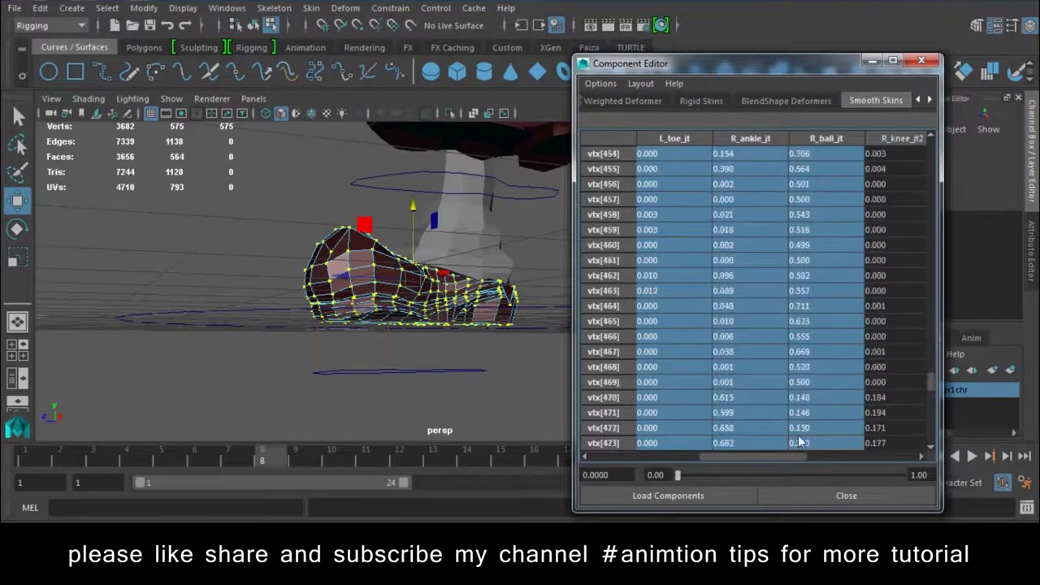
{"action": "scroll", "coordinate": [792, 442], "scroll_direction": "left", "scroll_amount": 3, "text": "shift"}
{"action": "scroll", "coordinate": [788, 442], "scroll_direction": "down", "scroll_amount": 20}
{"action": "scroll", "coordinate": [788, 442], "scroll_direction": "down", "scroll_amount": 15}
{"action": "double_click", "coordinate": [801, 443]}
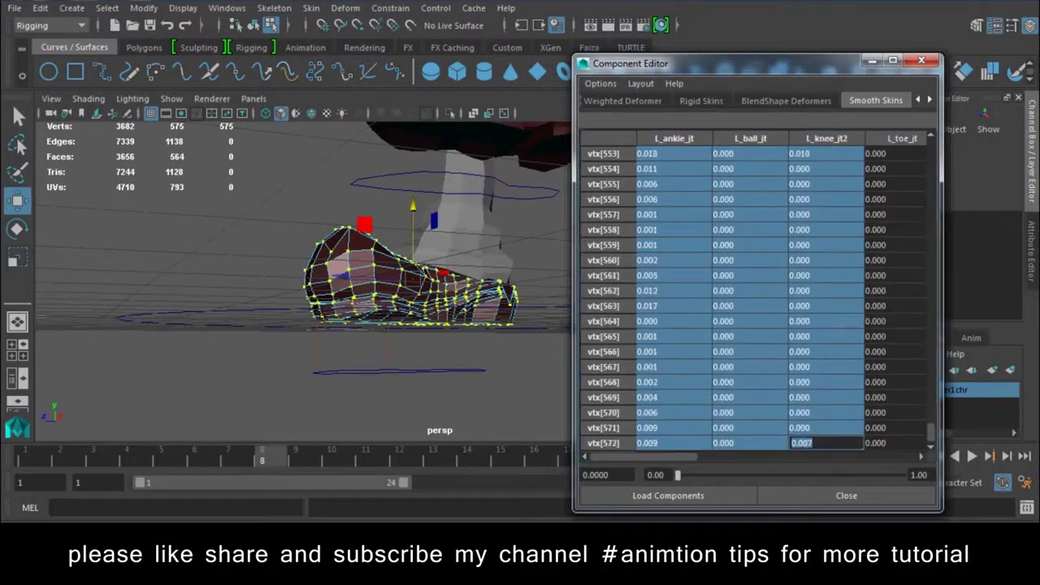
- Zero vtx[572]'s L_knee_jt2 weight, then the L_knee_jt2 and L_toe_jt weights of all vertices
{"action": "type", "text": "0"}
{"action": "key", "text": "Return"}
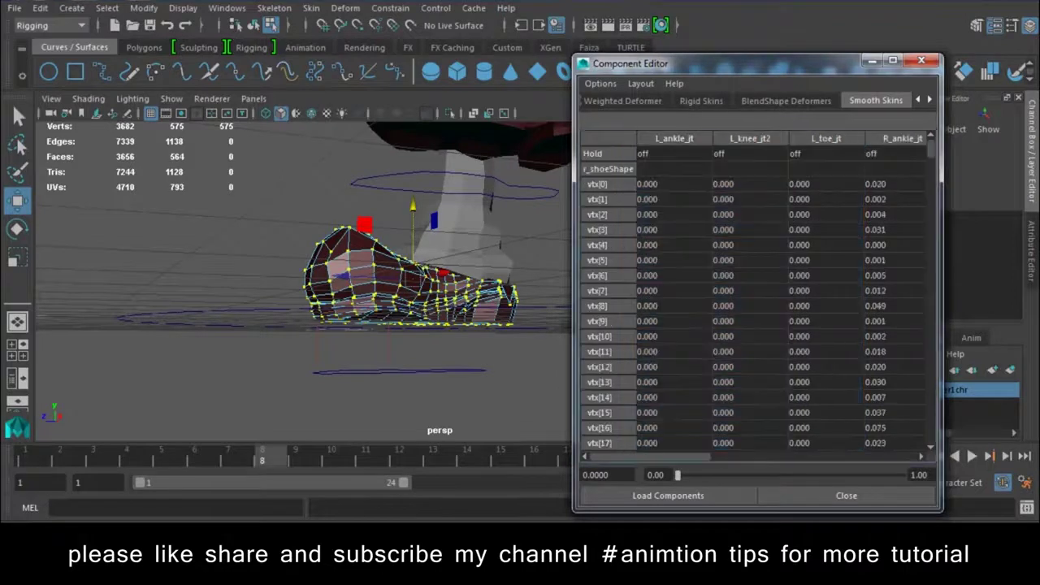
{"action": "mouse_move", "coordinate": [832, 187]}
{"action": "left_mouse_down"}
{"action": "mouse_move", "coordinate": [721, 445]}
{"action": "mouse_move", "coordinate": [630, 515]}
{"action": "left_mouse_up"}
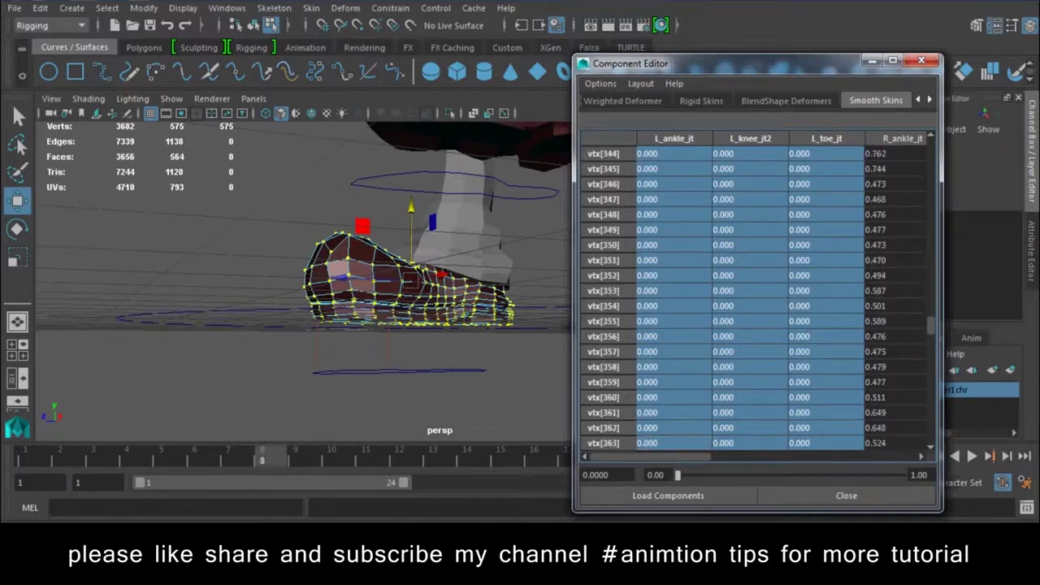
{"action": "left_click_drag", "start_coordinate": [619, 517], "coordinate": [619, 518]}
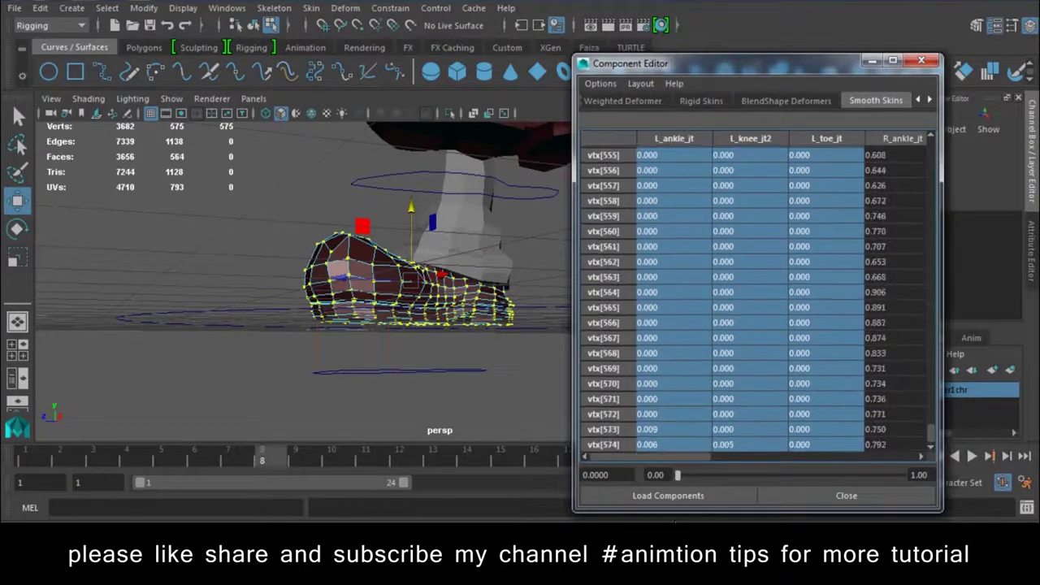
{"action": "type", "text": "0"}
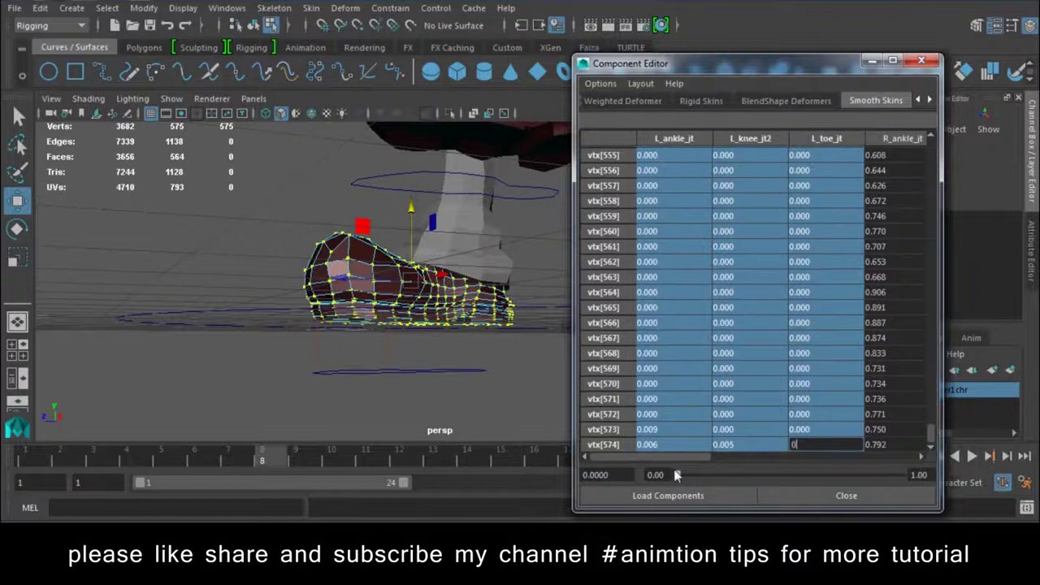
{"action": "key", "text": "Return"}
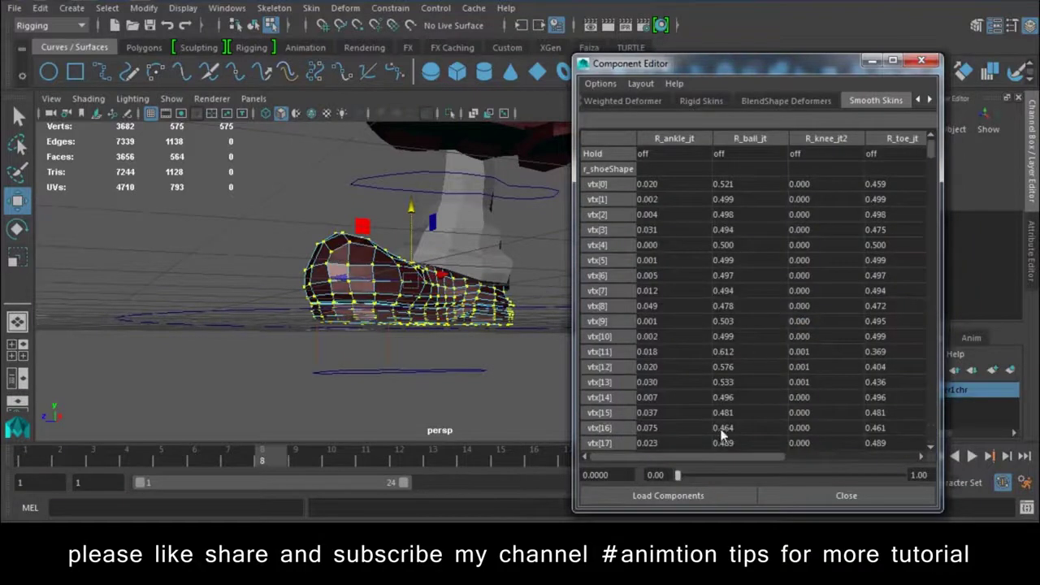
- Play the animation to check the right shoe's deformation
{"action": "mouse_move", "coordinate": [734, 457]}
{"action": "left_mouse_down"}
{"action": "mouse_move", "coordinate": [903, 452]}
{"action": "mouse_move", "coordinate": [813, 456]}
{"action": "left_mouse_up"}
{"action": "mouse_move", "coordinate": [650, 229]}
{"action": "left_mouse_down"}
{"action": "mouse_move", "coordinate": [679, 434]}
{"action": "mouse_move", "coordinate": [724, 427]}
{"action": "left_mouse_up"}
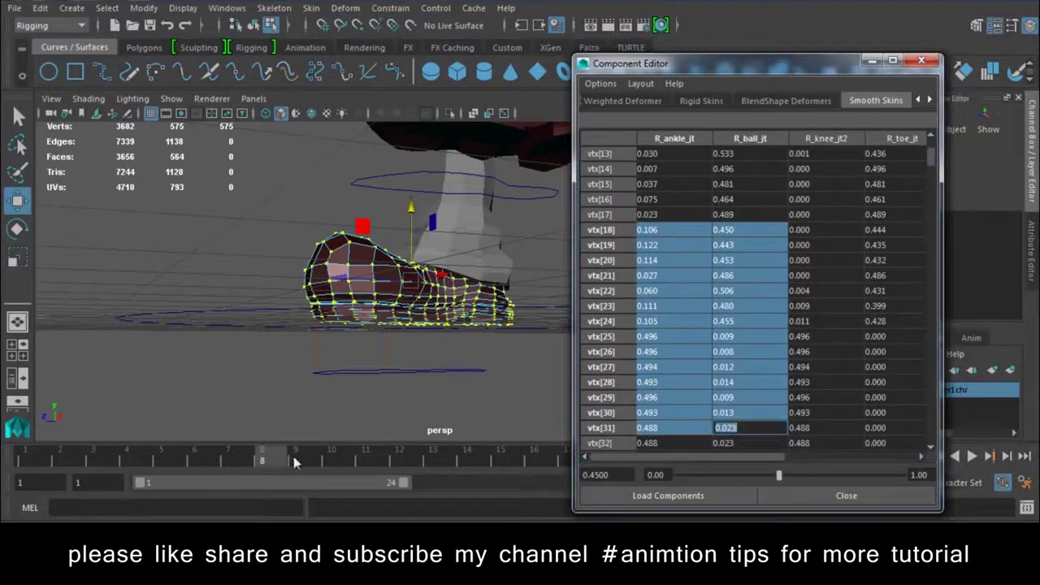
{"action": "key", "text": "alt+v"}
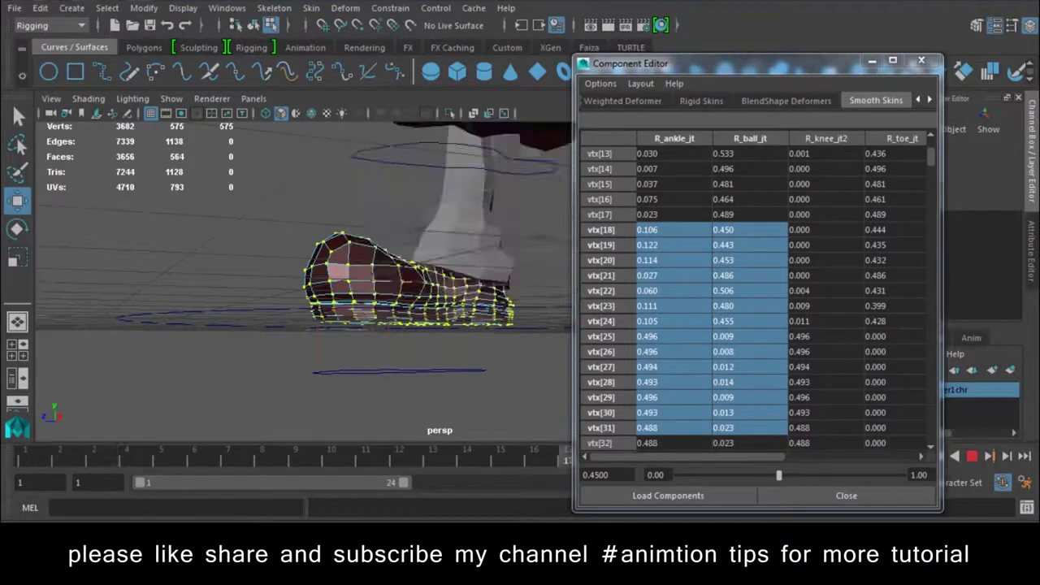
{"action": "key", "text": "Escape"}
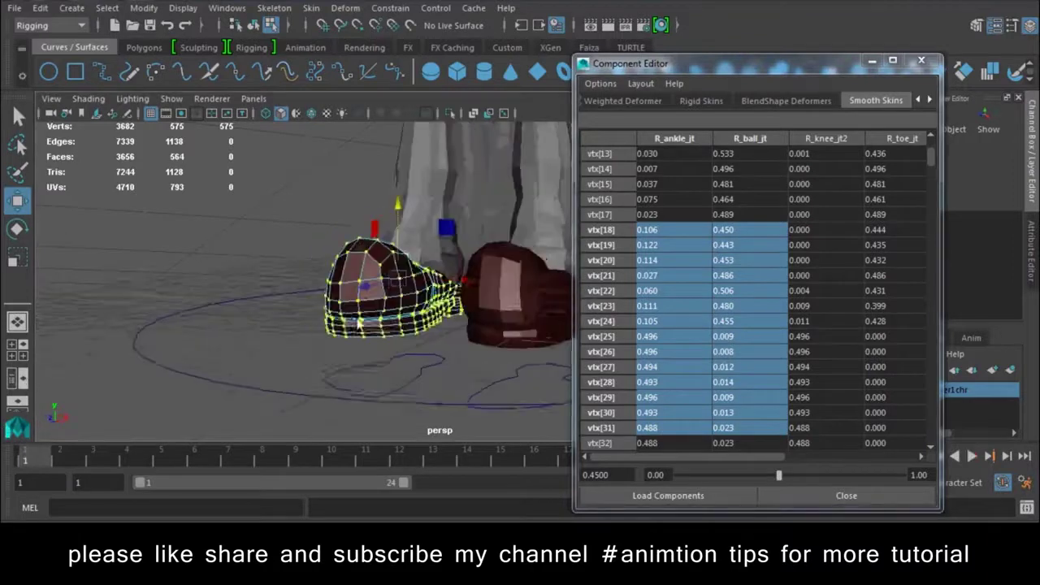
- Select the leg mesh's vertices around the right ankle
{"action": "left_click_drag", "start_coordinate": [366, 341], "coordinate": [415, 309], "text": "alt"}
{"action": "left_click", "coordinate": [419, 272]}
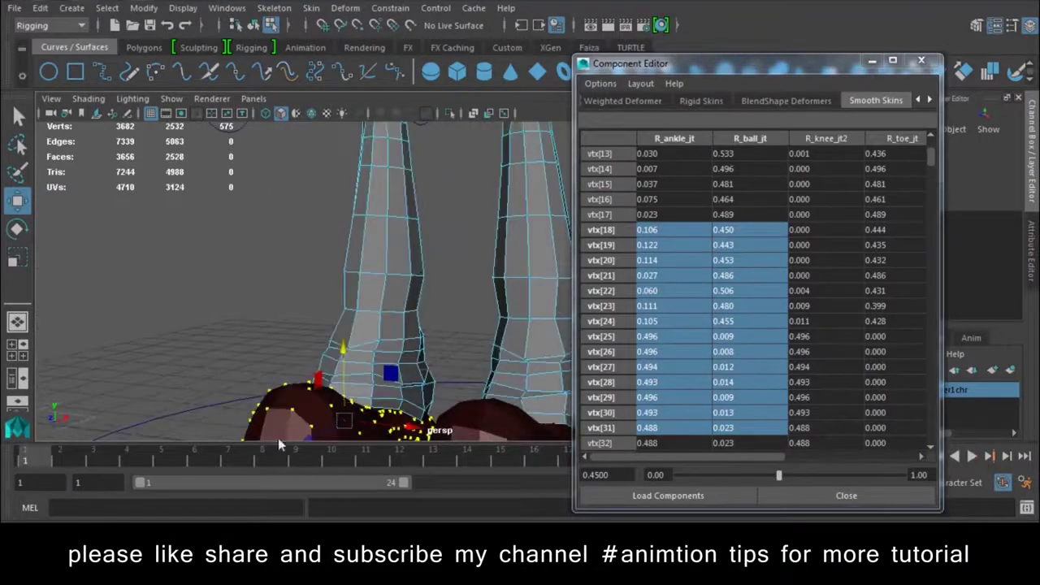
{"action": "left_click_drag", "start_coordinate": [708, 65], "coordinate": [985, 78]}
{"action": "left_click_drag", "start_coordinate": [454, 190], "coordinate": [298, 113], "text": "alt"}
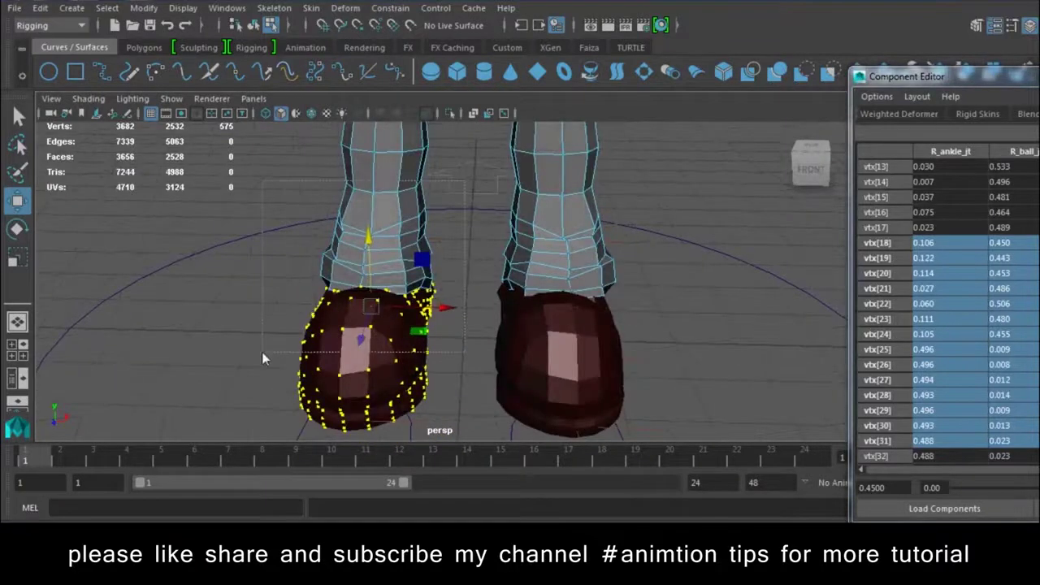
{"action": "left_click_drag", "start_coordinate": [261, 352], "coordinate": [455, 268]}
{"action": "left_click_drag", "start_coordinate": [314, 342], "coordinate": [332, 173], "text": "alt"}
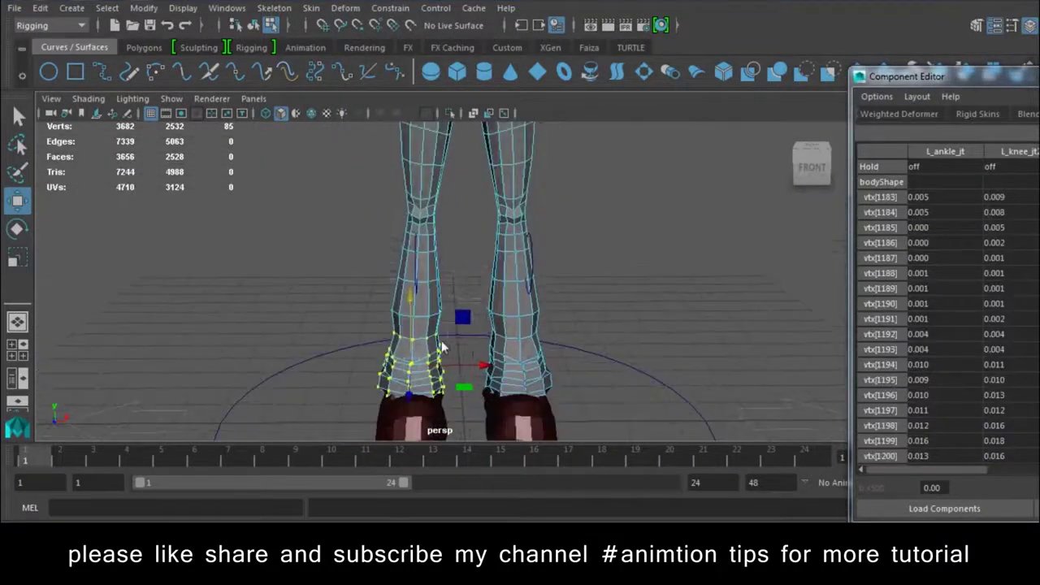
{"action": "scroll", "coordinate": [441, 341], "scroll_direction": "down", "scroll_amount": 4}
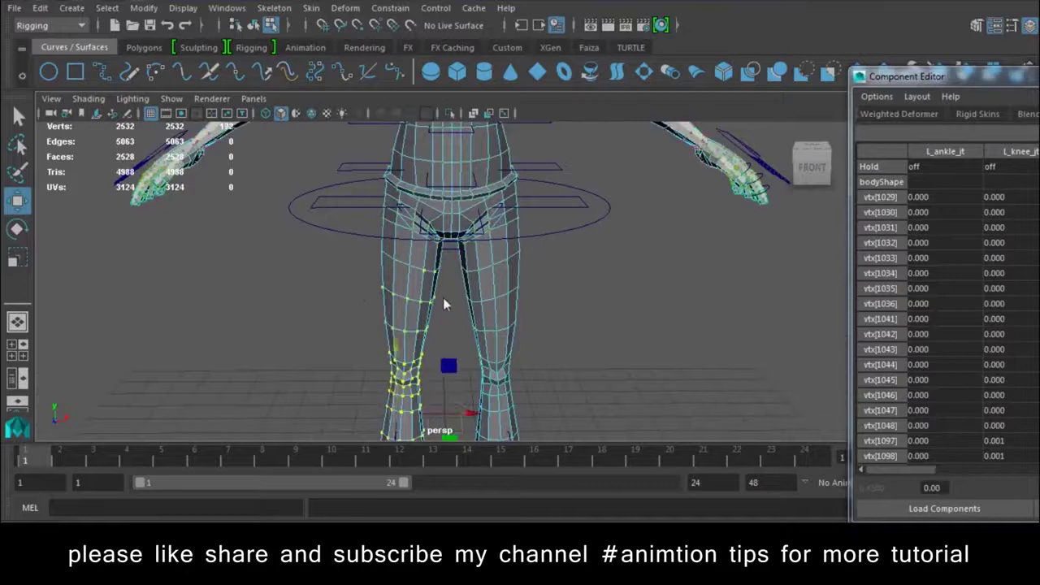
{"action": "left_click_drag", "start_coordinate": [443, 298], "coordinate": [259, 394], "text": "alt"}
- Widen the weight table and set the L_ankle_jt through L_thigh_jt weights to 0
{"action": "mouse_move", "coordinate": [812, 167]}
{"action": "mouse_move", "coordinate": [939, 77]}
{"action": "left_mouse_down"}
{"action": "mouse_move", "coordinate": [488, 10]}
{"action": "mouse_move", "coordinate": [370, 7]}
{"action": "left_mouse_up"}
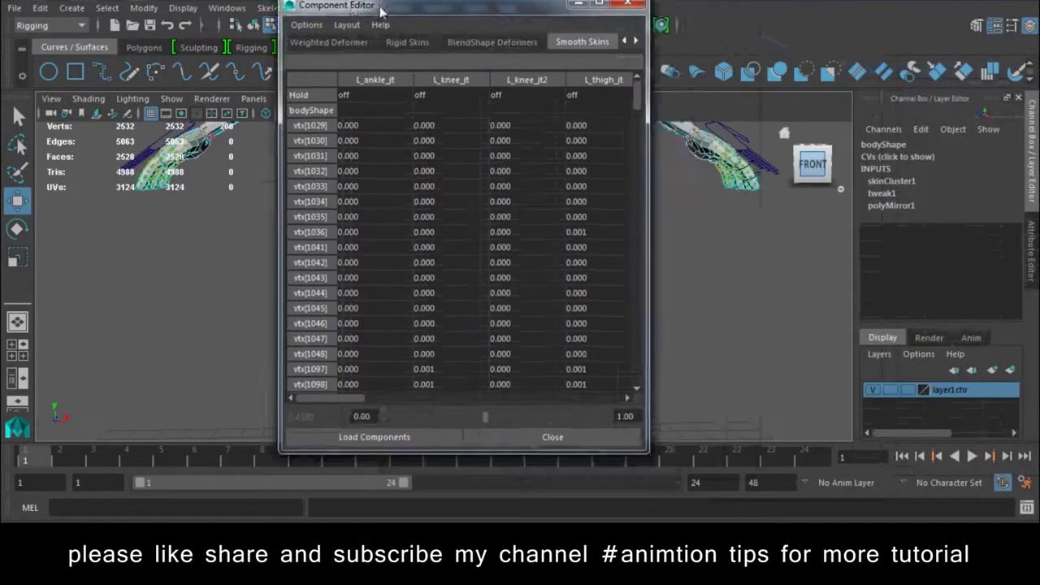
{"action": "left_click_drag", "start_coordinate": [286, 176], "coordinate": [2, 170]}
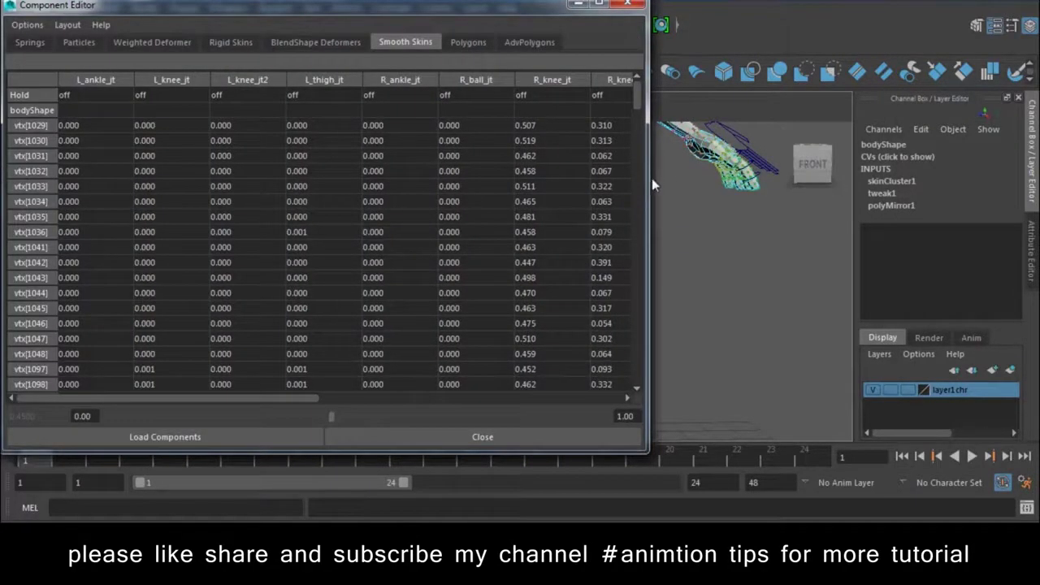
{"action": "left_click_drag", "start_coordinate": [649, 178], "coordinate": [947, 178]}
{"action": "mouse_move", "coordinate": [340, 127]}
{"action": "left_mouse_down"}
{"action": "mouse_move", "coordinate": [81, 352]}
{"action": "mouse_move", "coordinate": [96, 512]}
{"action": "left_mouse_up"}
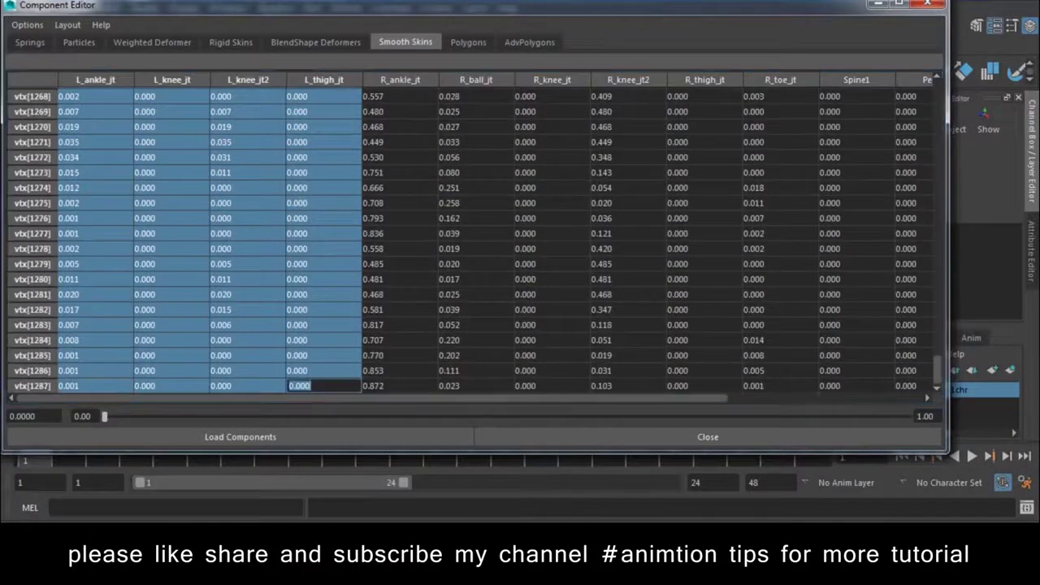
{"action": "type", "text": "0"}
{"action": "key", "text": "Return"}
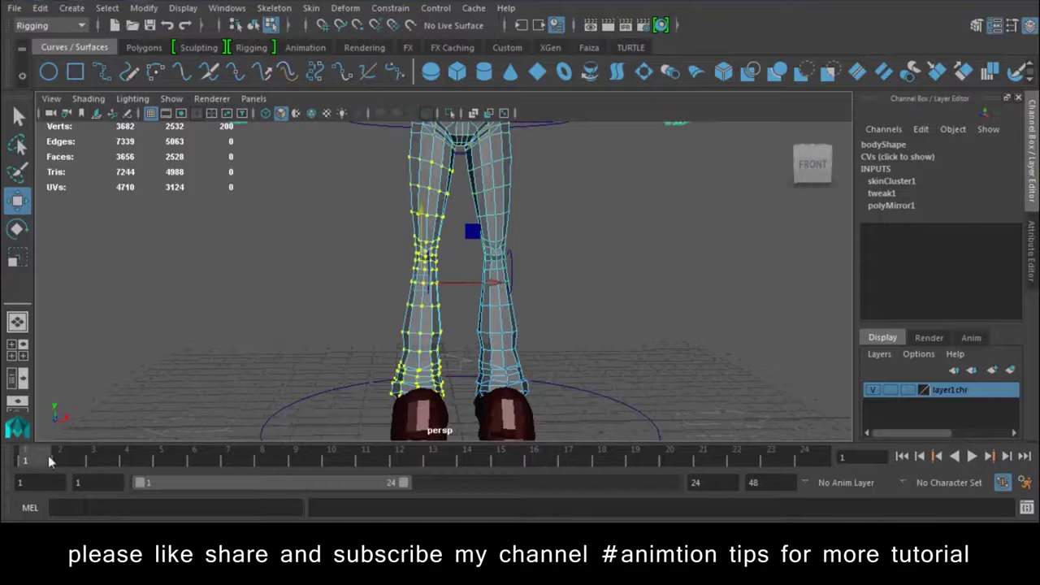
- Play the animation to check the leg deformation
{"action": "mouse_move", "coordinate": [344, 279]}
{"action": "right_mouse_down", "text": "alt"}
{"action": "mouse_move", "coordinate": [443, 337]}
{"action": "mouse_move", "coordinate": [409, 322]}
{"action": "right_mouse_up", "text": "alt"}
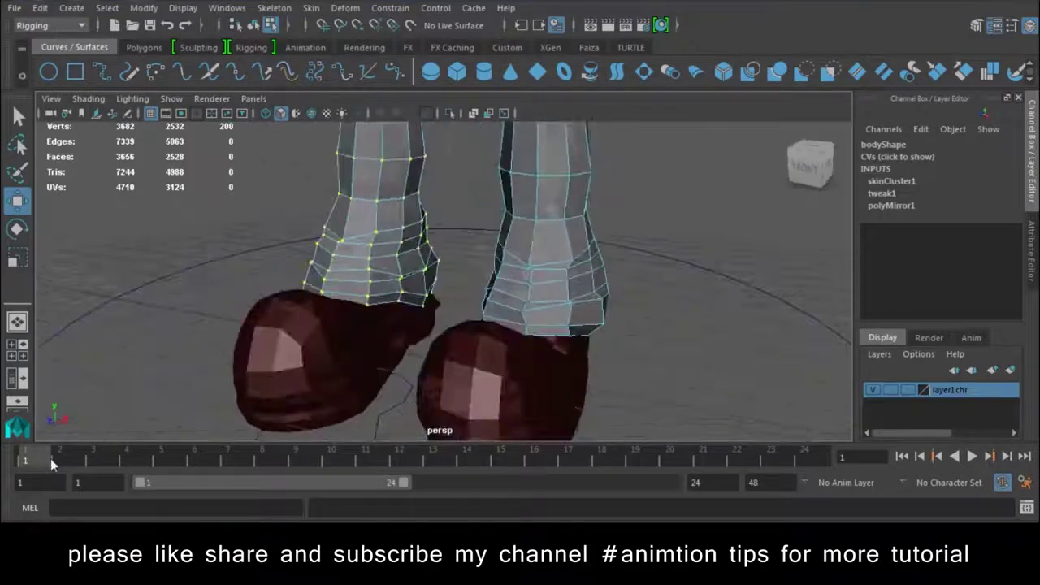
{"action": "key", "text": "alt+v"}
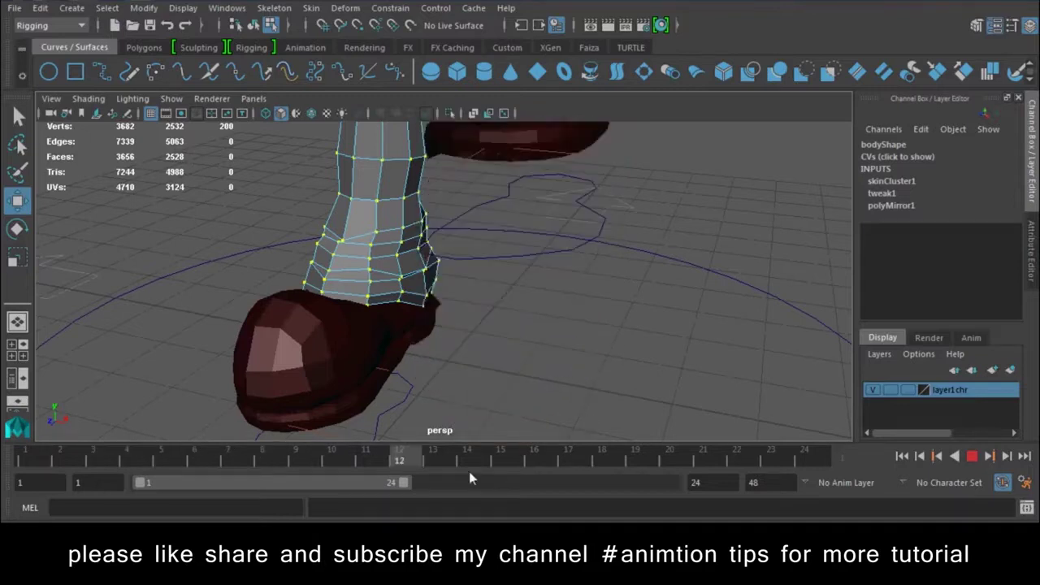
{"action": "key", "text": "alt+v"}
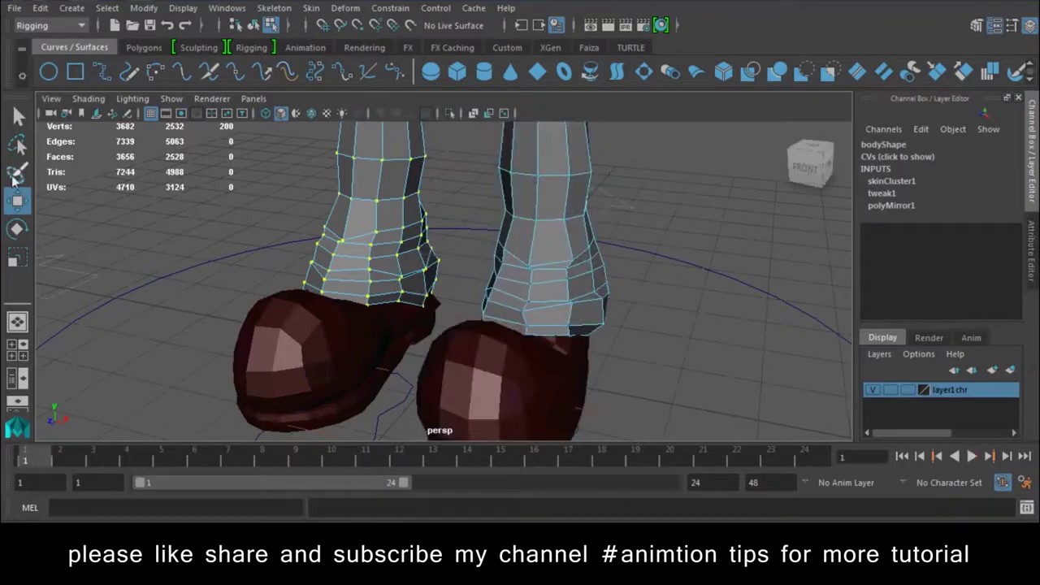
- Break the keyed connections on L_foot_ctrl's Translate X, Y and Z channels
{"action": "left_click_drag", "start_coordinate": [495, 366], "coordinate": [593, 406], "text": "alt"}
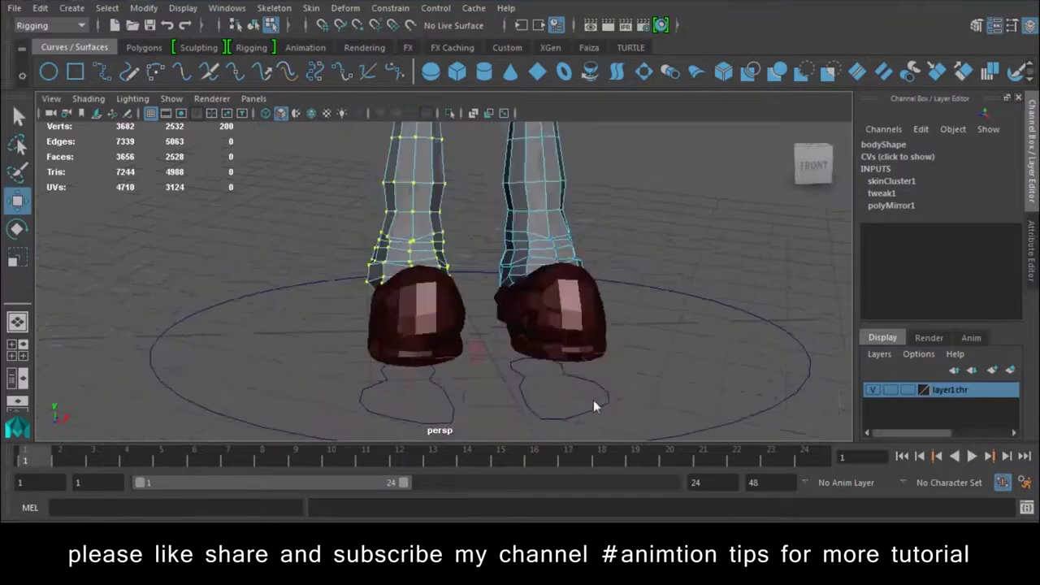
{"action": "left_click", "coordinate": [561, 429]}
{"action": "right_click_drag", "start_coordinate": [614, 412], "coordinate": [710, 194]}
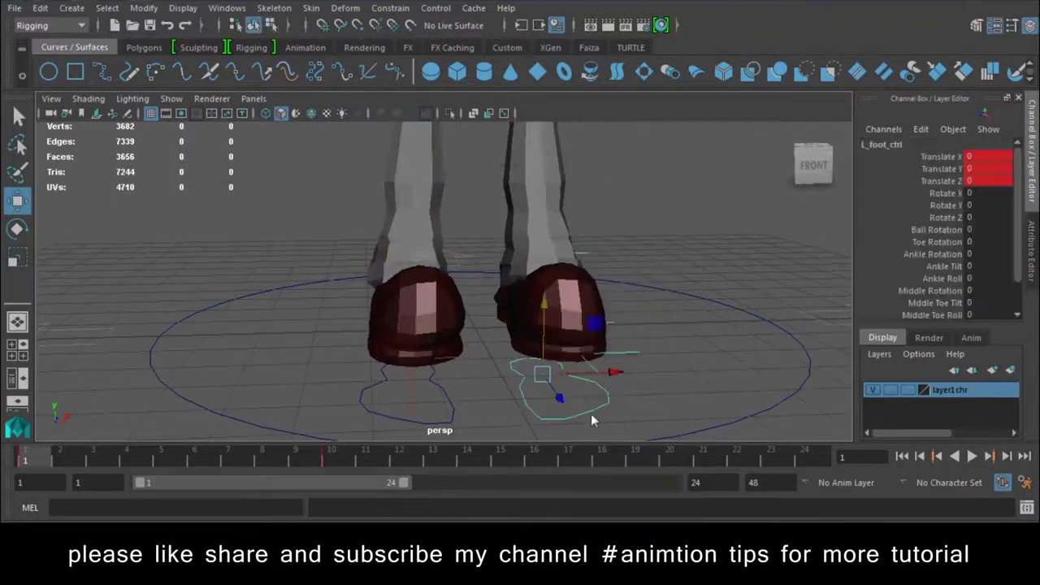
{"action": "left_click_drag", "start_coordinate": [942, 156], "coordinate": [945, 181]}
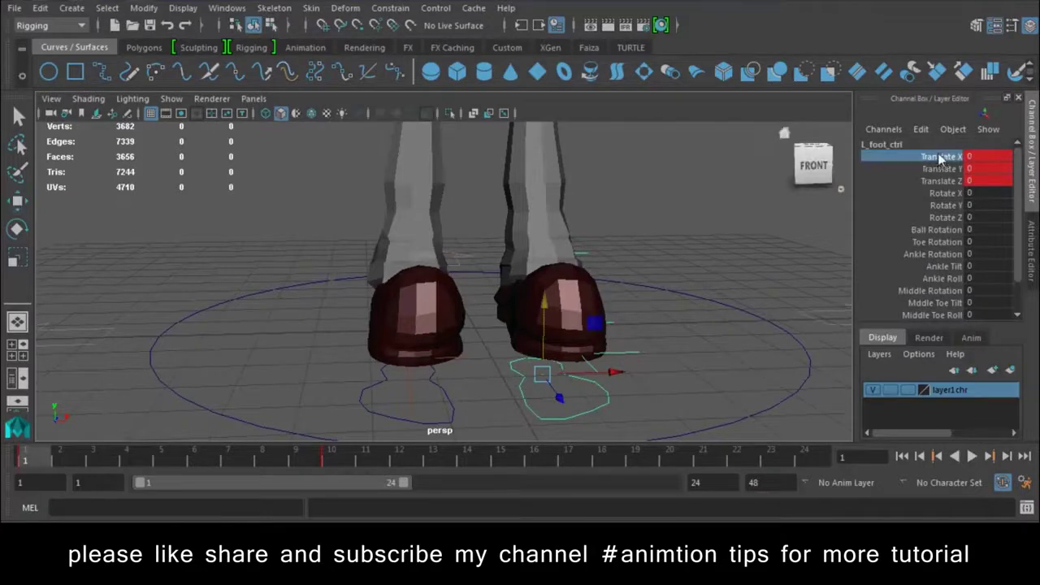
{"action": "right_click", "coordinate": [945, 181]}
{"action": "left_click", "coordinate": [917, 269]}
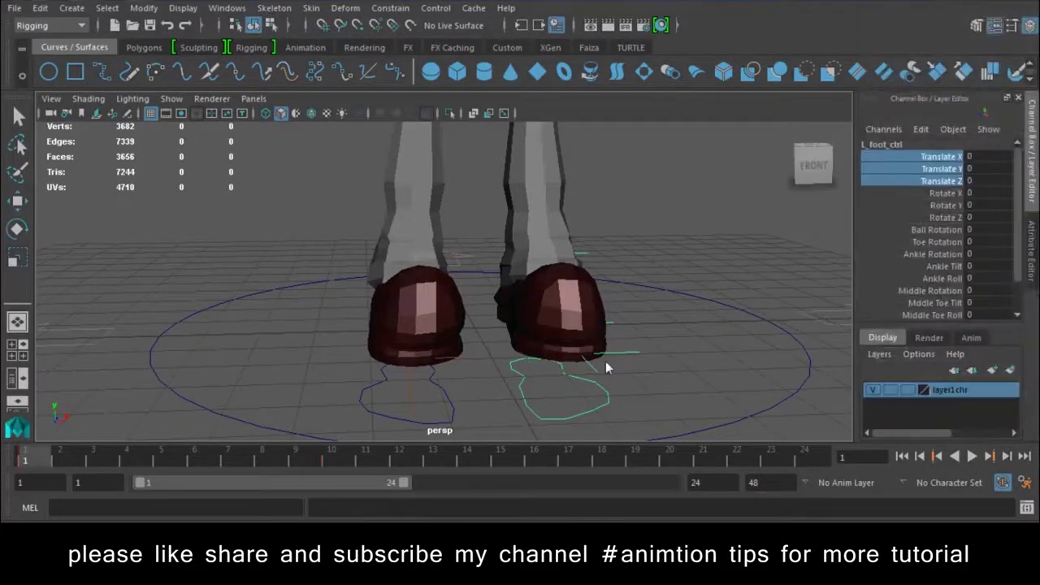
- Key L_foot_ctrl1's translation at frame 1, then raise it to Translate Y 3.863 at frame 10
{"action": "left_click", "coordinate": [460, 411]}
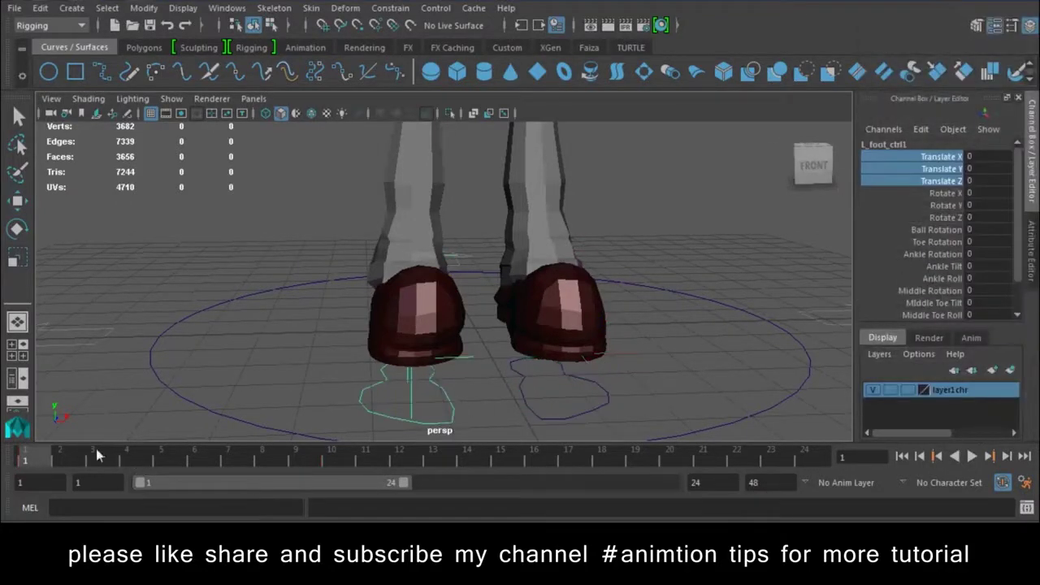
{"action": "key", "text": "shift+w"}
{"action": "key", "text": "alt+v"}
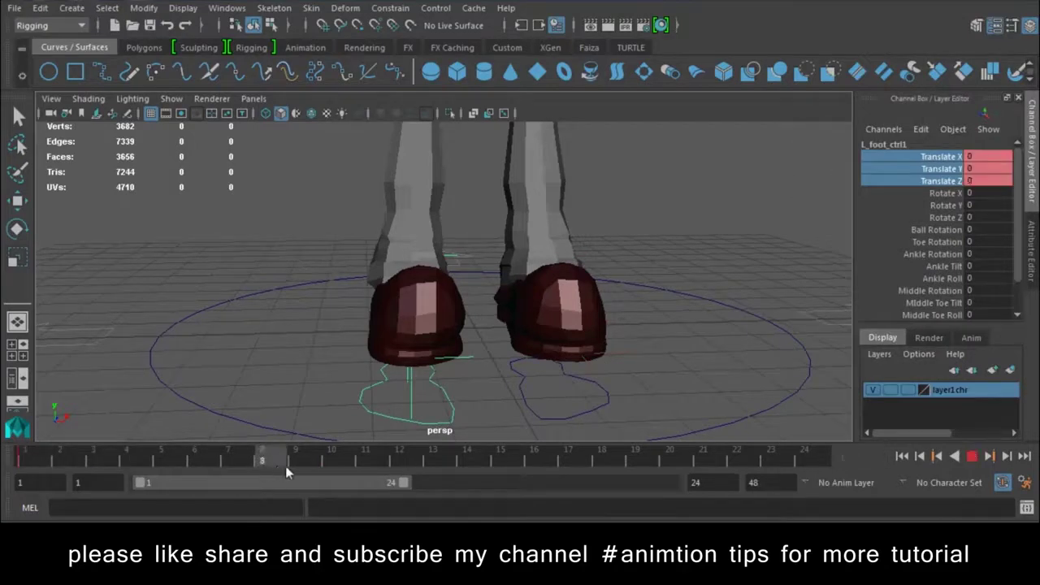
{"action": "key", "text": "alt+v"}
{"action": "key", "text": "w"}
{"action": "mouse_move", "coordinate": [411, 306]}
{"action": "left_mouse_down"}
{"action": "mouse_move", "coordinate": [425, 172]}
{"action": "mouse_move", "coordinate": [398, 275]}
{"action": "mouse_move", "coordinate": [478, 306]}
{"action": "mouse_move", "coordinate": [551, 306]}
{"action": "left_mouse_up"}
- Select all of the l_shoe points and open the Component Editor
{"action": "left_click", "coordinate": [551, 307]}
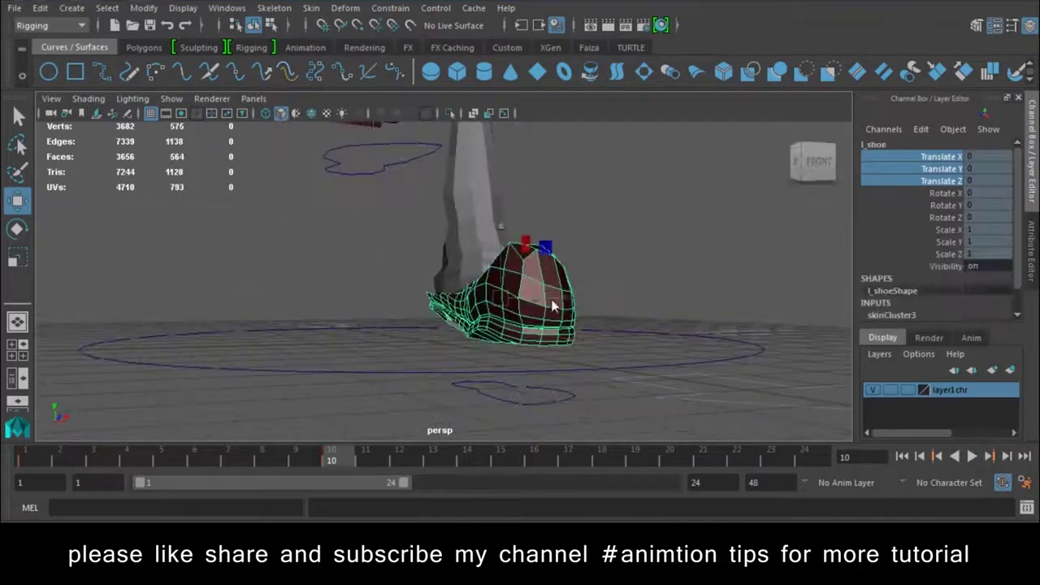
{"action": "left_click_drag", "start_coordinate": [632, 167], "coordinate": [408, 352]}
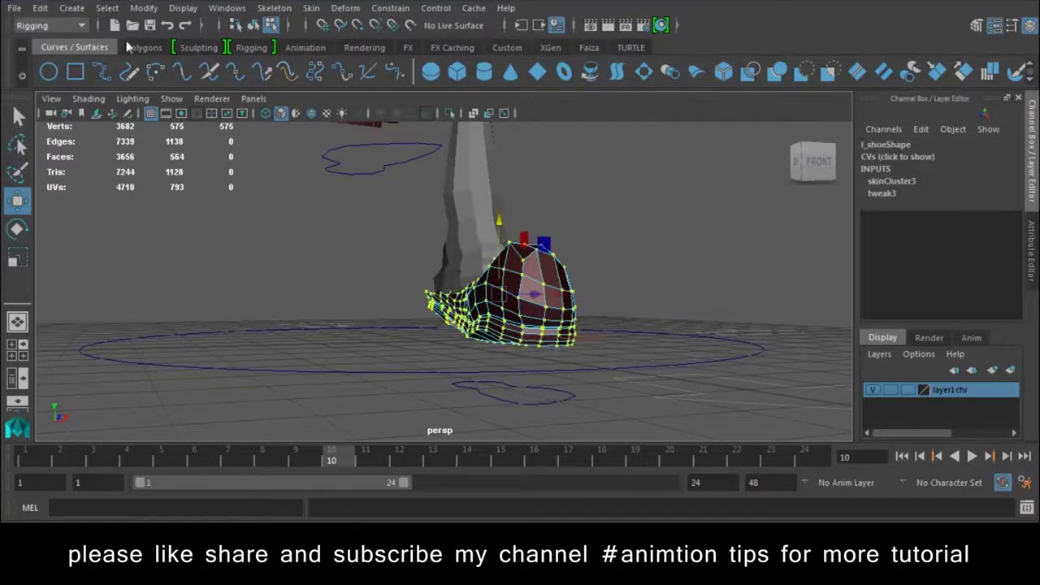
{"action": "left_click", "coordinate": [229, 8]}
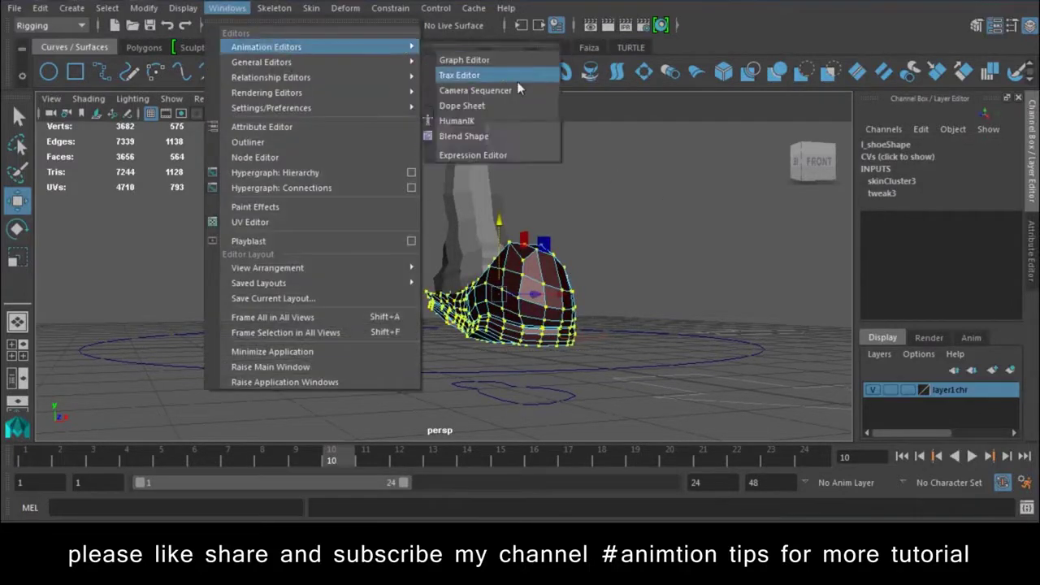
{"action": "mouse_move", "coordinate": [261, 62]}
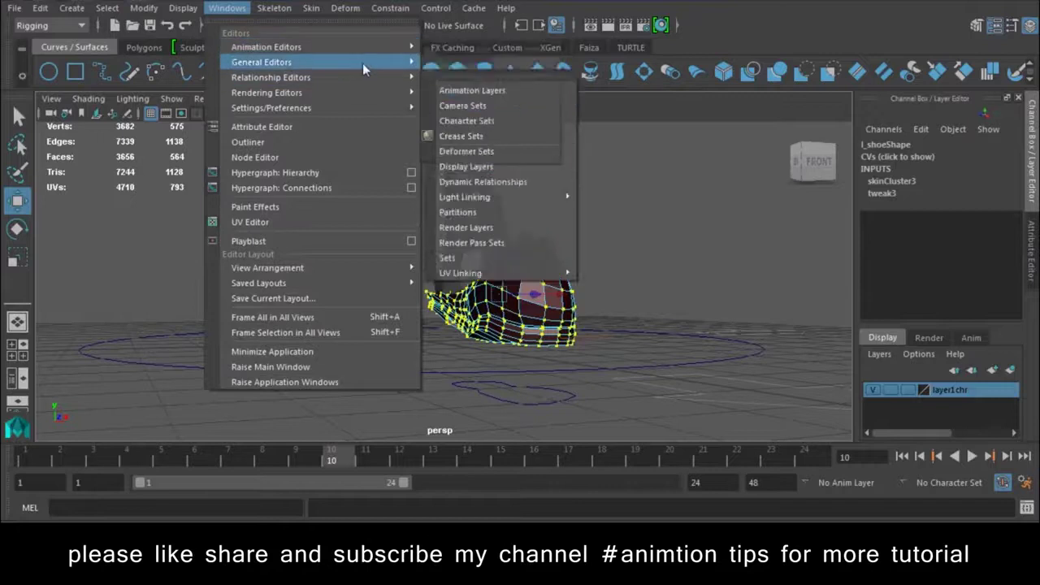
{"action": "left_click", "coordinate": [488, 106]}
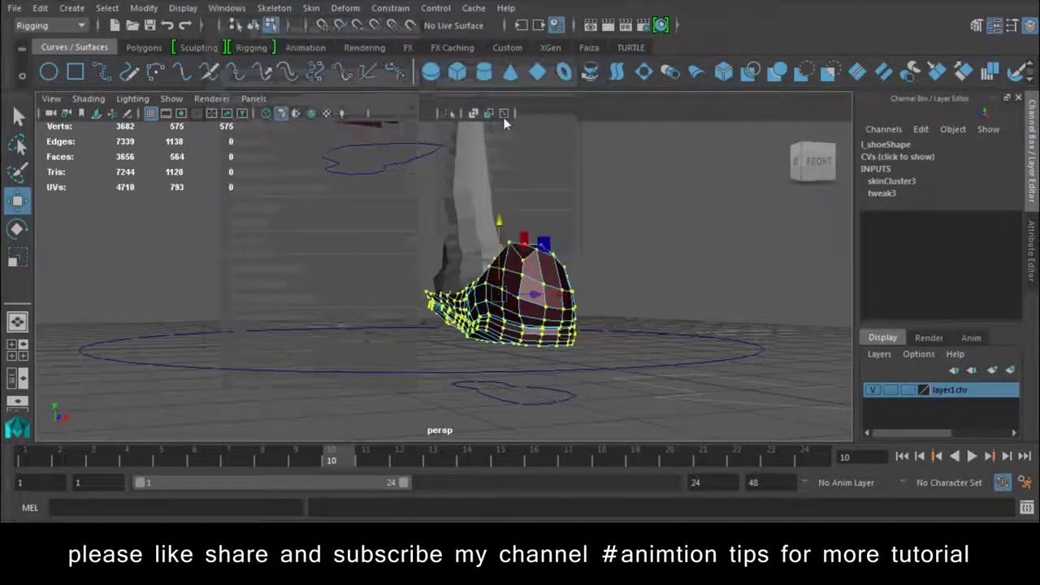
- Set every l_shoe vertex's right-leg joint weights to 0 and close the editor
{"action": "mouse_move", "coordinate": [391, 125]}
{"action": "left_mouse_down"}
{"action": "mouse_move", "coordinate": [630, 123]}
{"action": "mouse_move", "coordinate": [644, 520]}
{"action": "mouse_move", "coordinate": [655, 440]}
{"action": "left_mouse_up"}
{"action": "left_click_drag", "start_coordinate": [659, 517], "coordinate": [633, 410]}
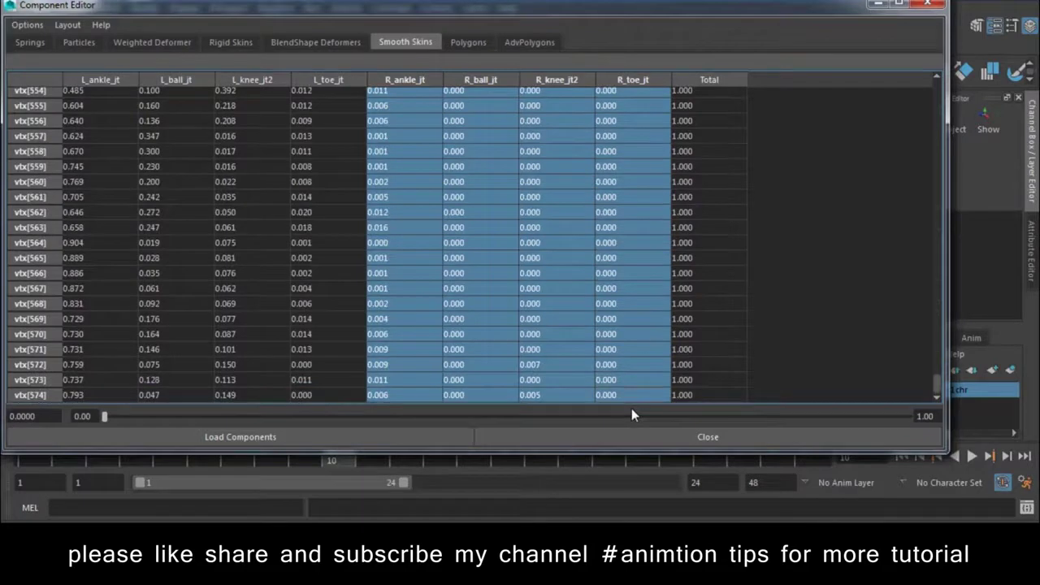
{"action": "type", "text": "0"}
{"action": "key", "text": "Return"}
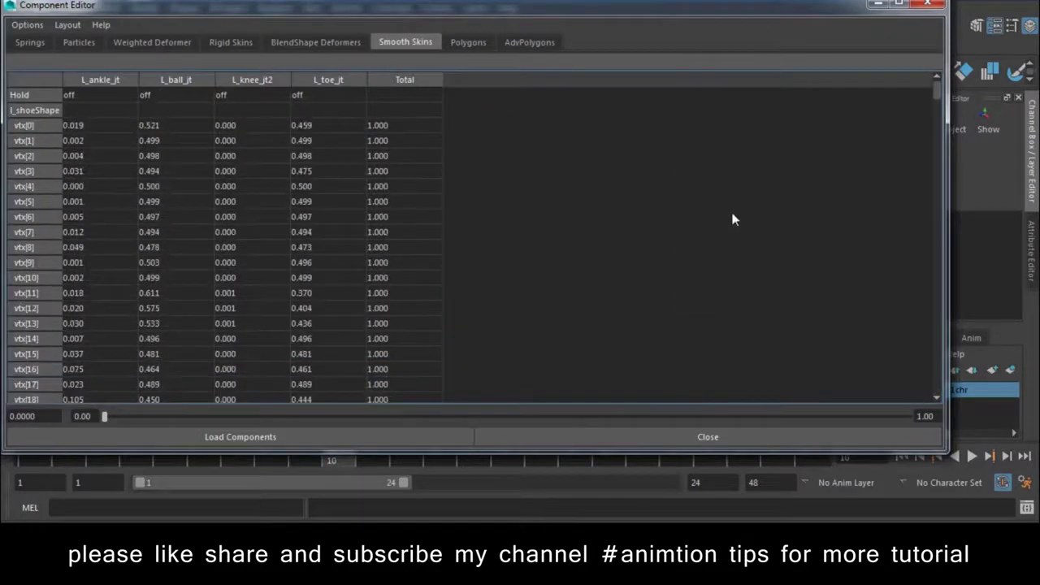
{"action": "left_click", "coordinate": [927, 4]}
- Play the animation to test the left shoe and view both legs from the front
{"action": "key", "text": "alt+v"}
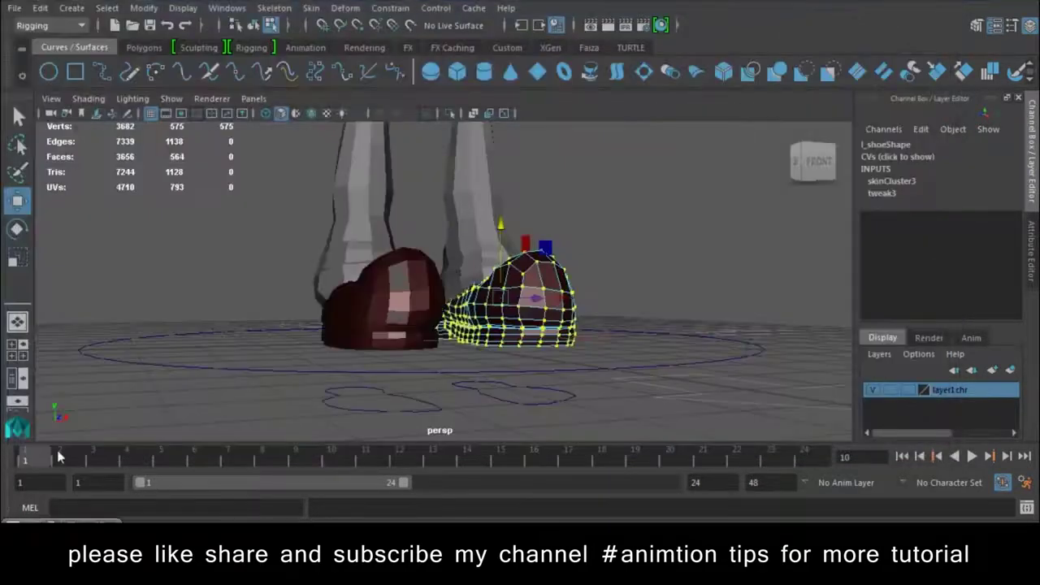
{"action": "key", "text": "alt+v"}
{"action": "right_click_drag", "start_coordinate": [573, 289], "coordinate": [493, 318], "text": "alt"}
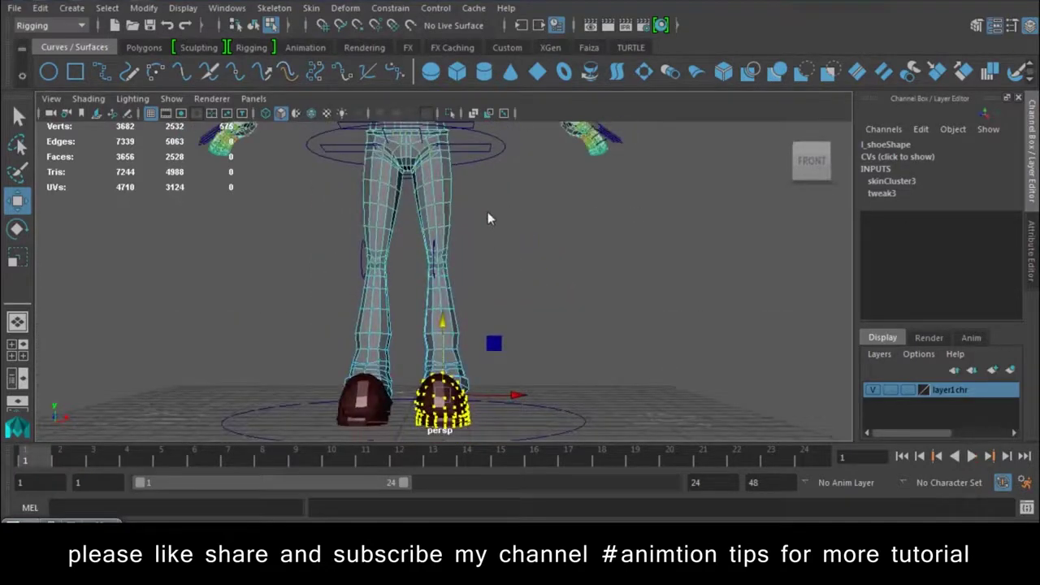
- Zero the R_ankle_jt through Spine1 weights on the left lower-leg body vertices, then close the editor
{"action": "mouse_move", "coordinate": [415, 470]}
{"action": "left_mouse_down"}
{"action": "mouse_move", "coordinate": [460, 269]}
{"action": "mouse_move", "coordinate": [443, 281]}
{"action": "left_mouse_up"}
{"action": "scroll", "coordinate": [494, 289], "scroll_direction": "up", "scroll_amount": 3}
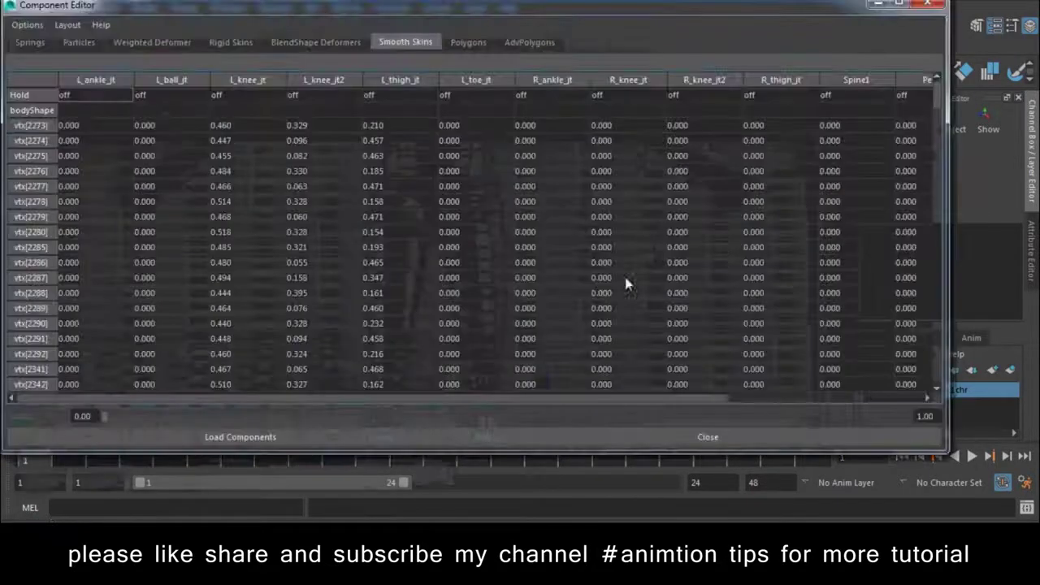
{"action": "mouse_move", "coordinate": [520, 126]}
{"action": "left_mouse_down"}
{"action": "mouse_move", "coordinate": [808, 138]}
{"action": "mouse_move", "coordinate": [858, 402]}
{"action": "left_mouse_up"}
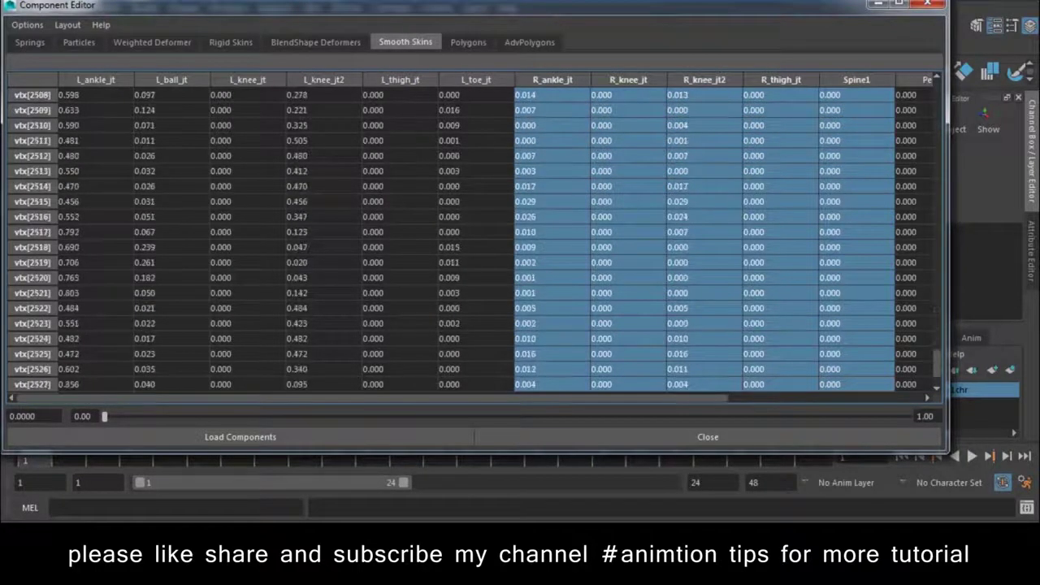
{"action": "left_click_drag", "start_coordinate": [857, 403], "coordinate": [846, 409]}
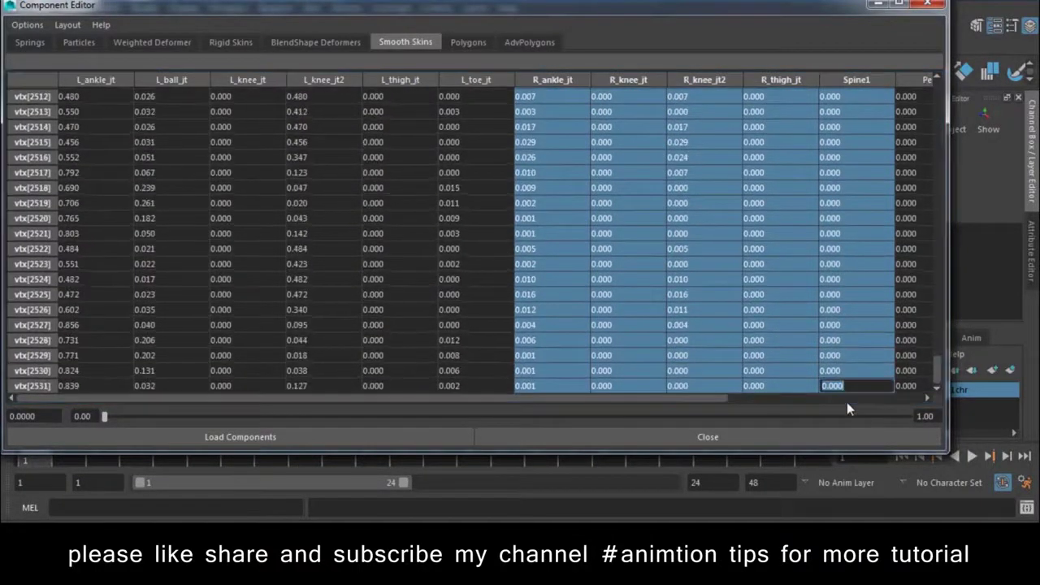
{"action": "type", "text": "0"}
{"action": "key", "text": "Return"}
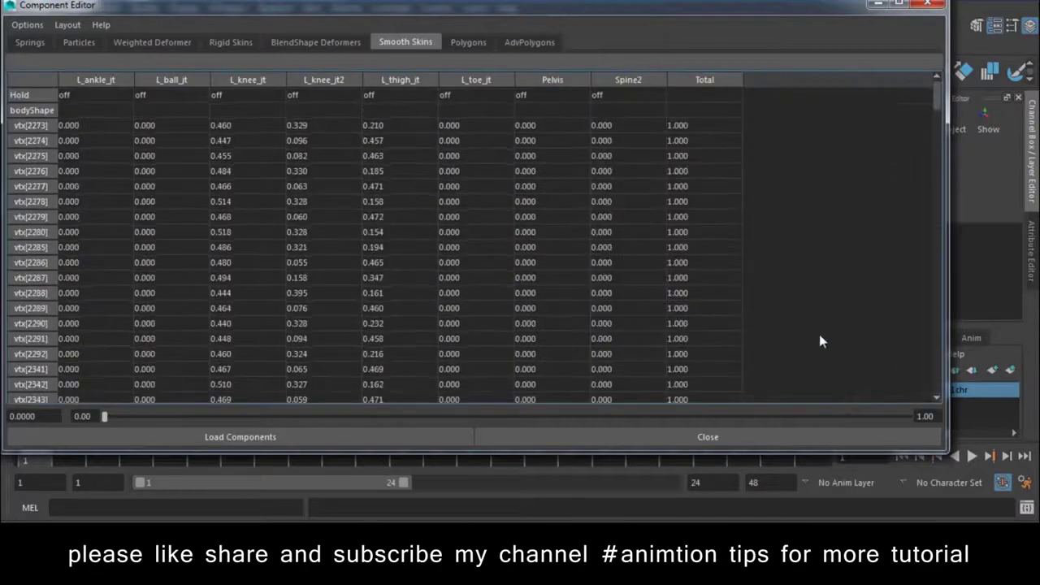
{"action": "mouse_move", "coordinate": [527, 129]}
{"action": "left_mouse_down"}
{"action": "mouse_move", "coordinate": [625, 127]}
{"action": "mouse_move", "coordinate": [629, 464]}
{"action": "mouse_move", "coordinate": [629, 400]}
{"action": "left_mouse_up"}
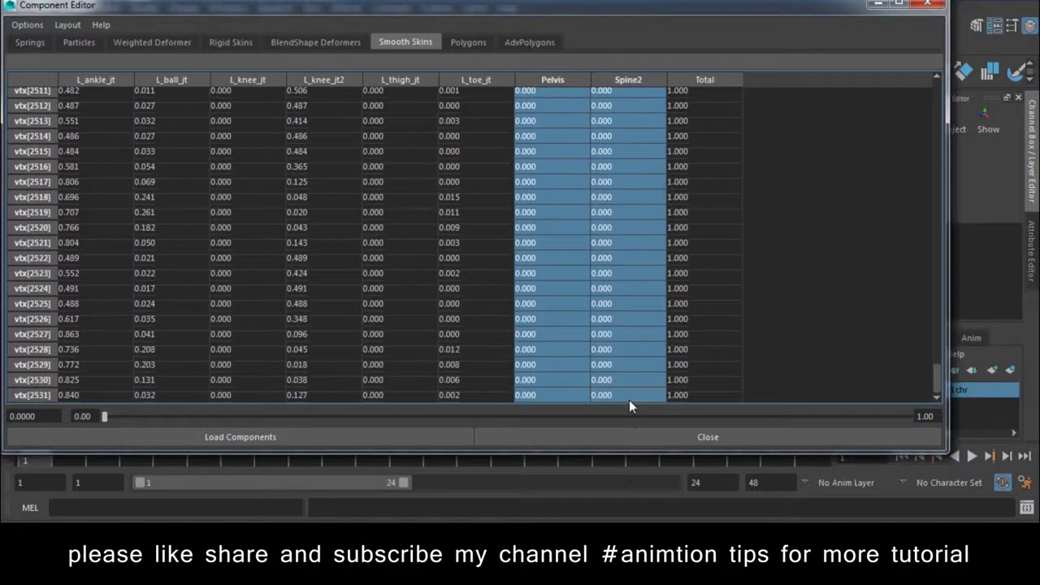
{"action": "left_click", "coordinate": [927, 6]}
{"action": "right_click", "coordinate": [476, 114]}
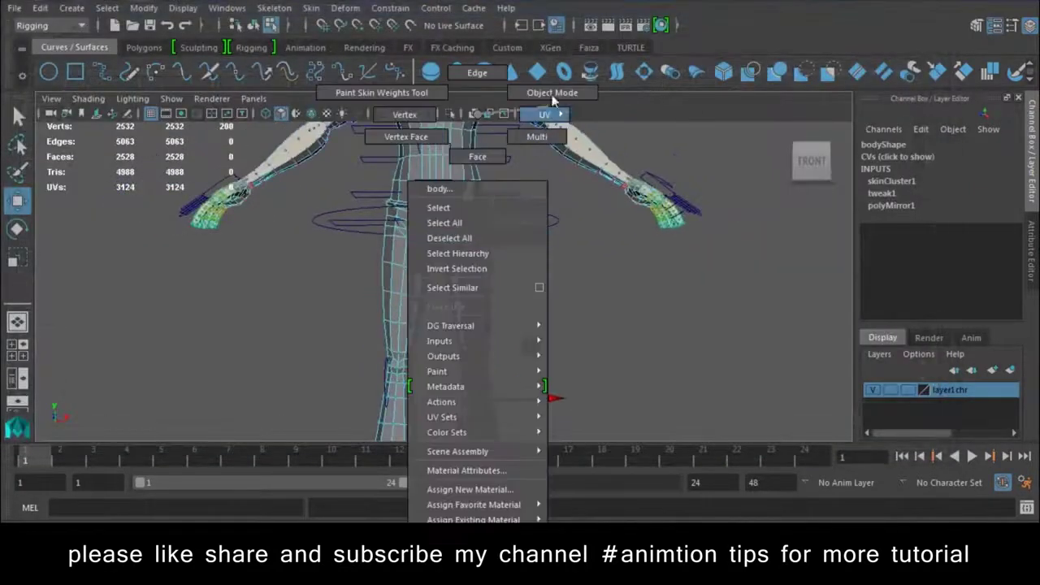
- Replay the animation up close on the feet to check the legs
{"action": "key", "text": "alt+v"}
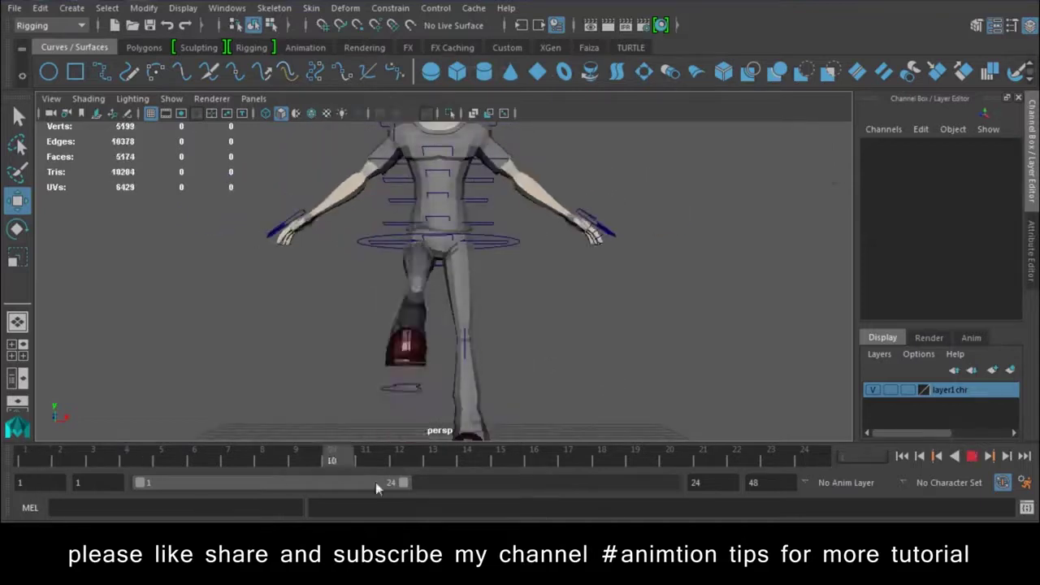
{"action": "key", "text": "alt+v"}
{"action": "left_click_drag", "start_coordinate": [341, 325], "coordinate": [477, 440], "text": "alt"}
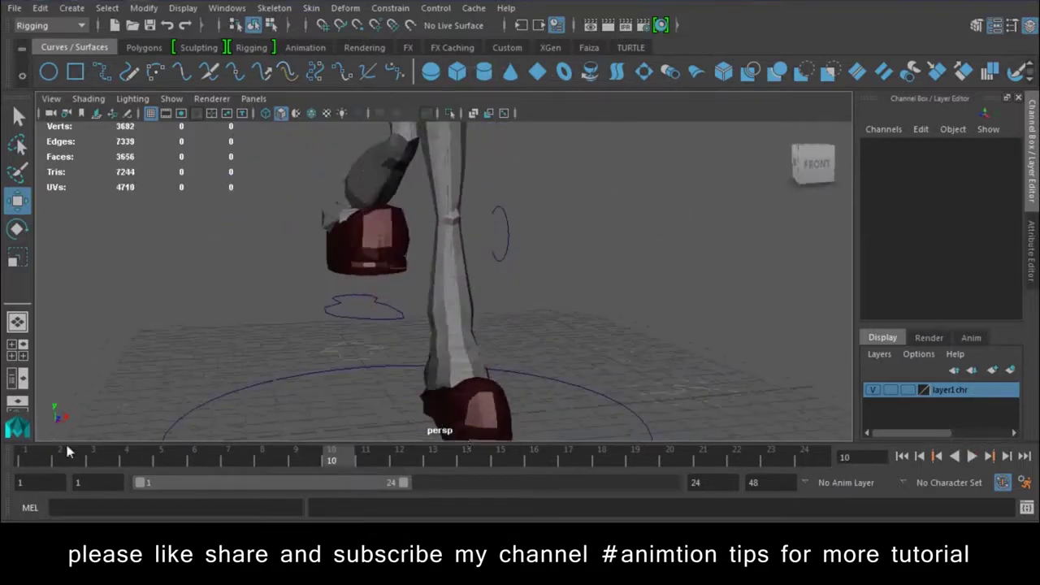
{"action": "key", "text": "alt+v"}
{"action": "key", "text": "alt+v"}
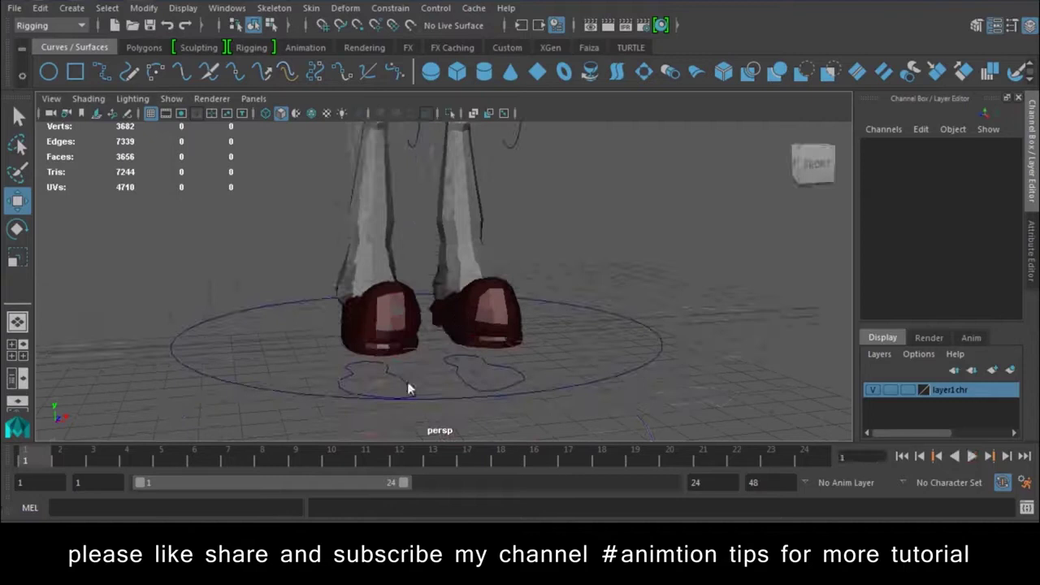
- Break the translate channel connections on L_foot_ctrl1
{"action": "left_click", "coordinate": [408, 387]}
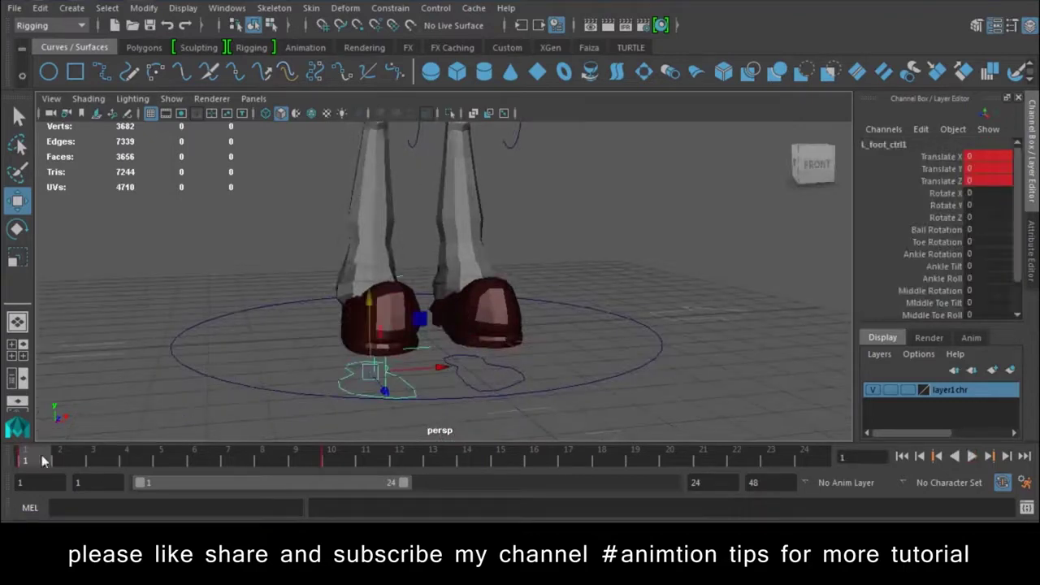
{"action": "left_click_drag", "start_coordinate": [960, 159], "coordinate": [955, 183]}
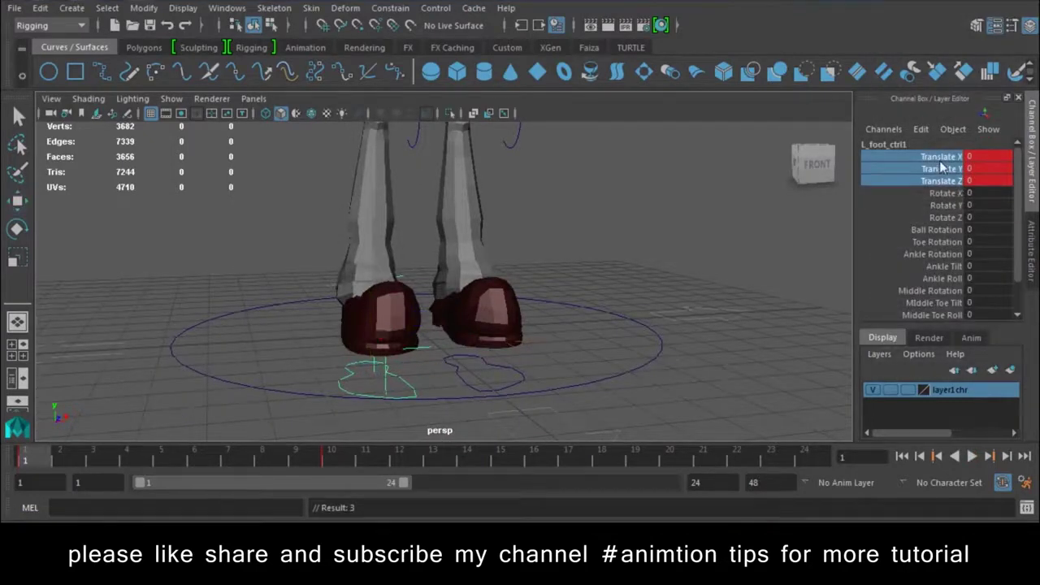
{"action": "right_click", "coordinate": [941, 166]}
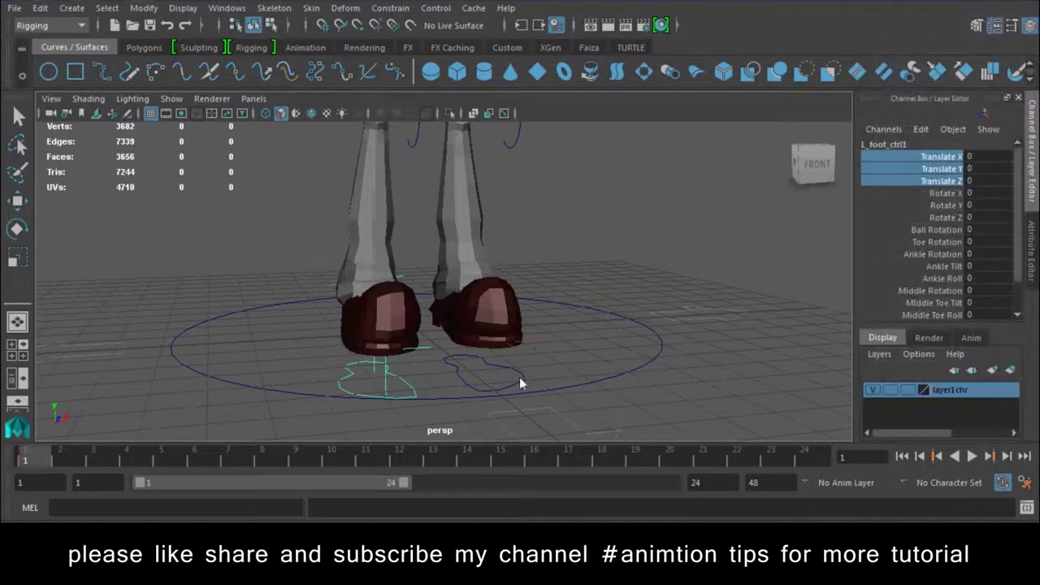
- Reselect the left foot control and orbit to a side view of the shoes
{"action": "key", "text": "w"}
{"action": "left_click", "coordinate": [523, 381]}
{"action": "mouse_move", "coordinate": [573, 350]}
{"action": "left_mouse_down", "text": "alt"}
{"action": "mouse_move", "coordinate": [602, 319]}
{"action": "mouse_move", "coordinate": [651, 317]}
{"action": "left_mouse_up", "text": "alt"}
{"action": "scroll", "coordinate": [943, 244], "scroll_direction": "down", "scroll_amount": 1}
{"action": "scroll", "coordinate": [943, 244], "scroll_direction": "up", "scroll_amount": 1}
- Test-flex Ball Rotation, then key it at 0 on frame 1 and 45 on frame 10
{"action": "left_click", "coordinate": [943, 231]}
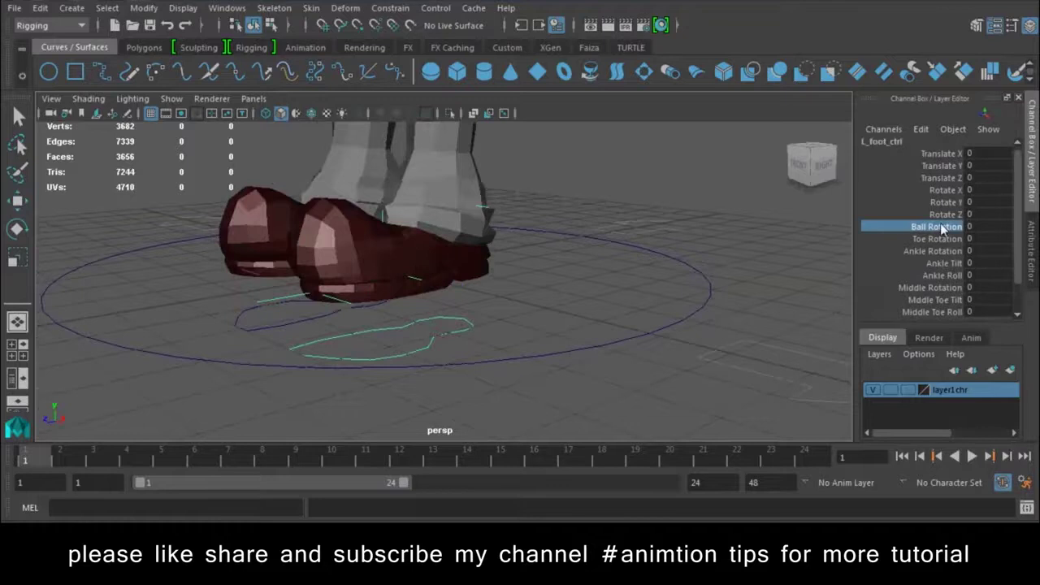
{"action": "middle_click_drag", "start_coordinate": [735, 258], "coordinate": [784, 253]}
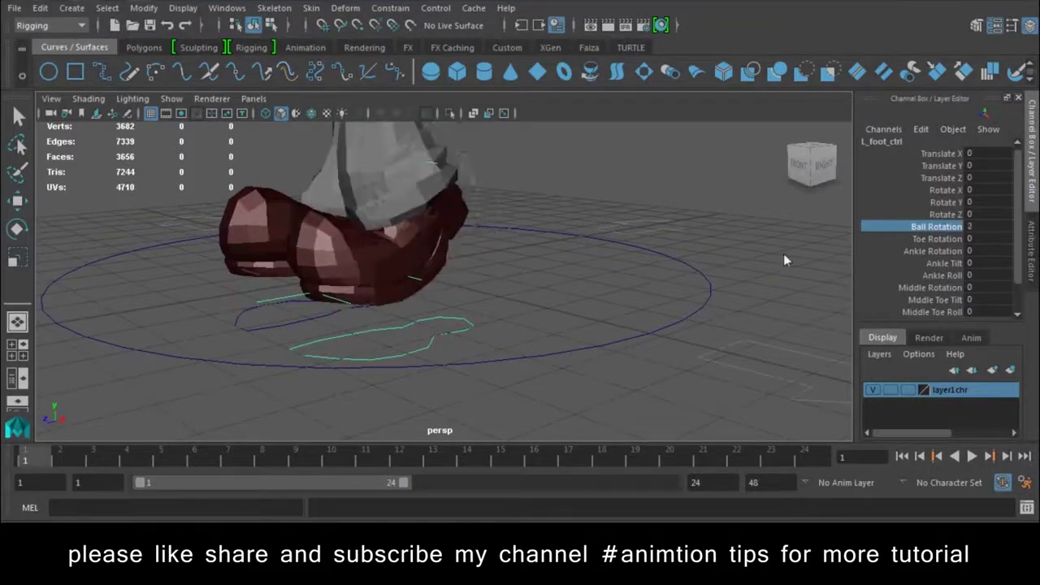
{"action": "key", "text": "ctrl+z"}
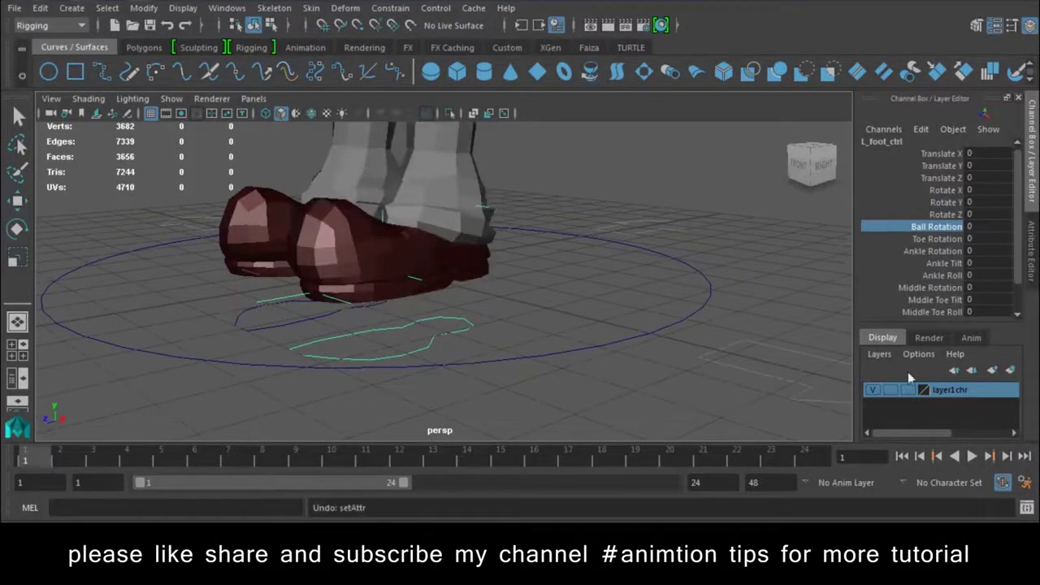
{"action": "right_click", "coordinate": [939, 236]}
{"action": "left_click", "coordinate": [903, 10]}
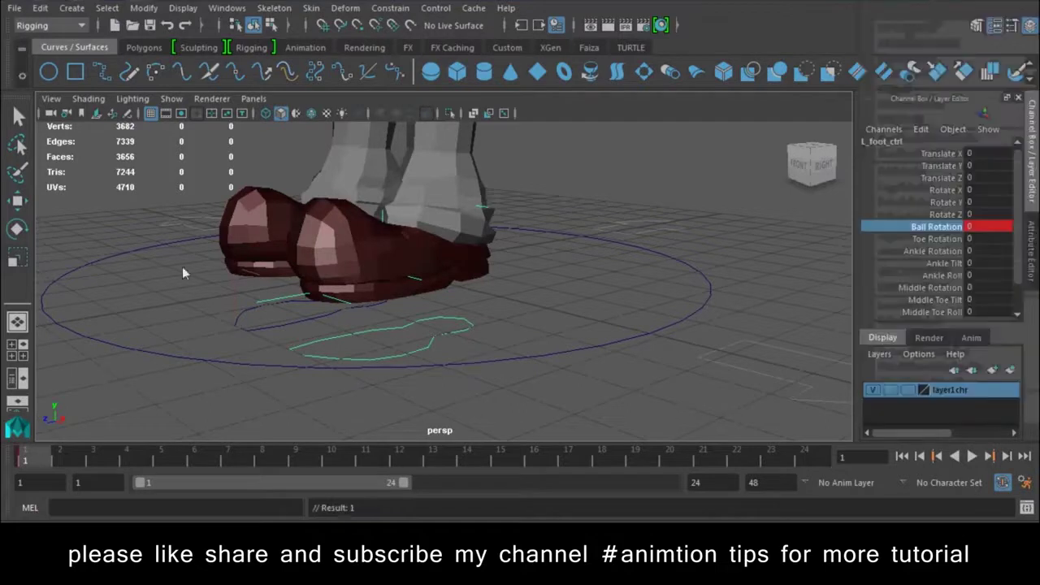
{"action": "left_click", "coordinate": [331, 460]}
{"action": "middle_click_drag", "start_coordinate": [267, 323], "coordinate": [782, 364]}
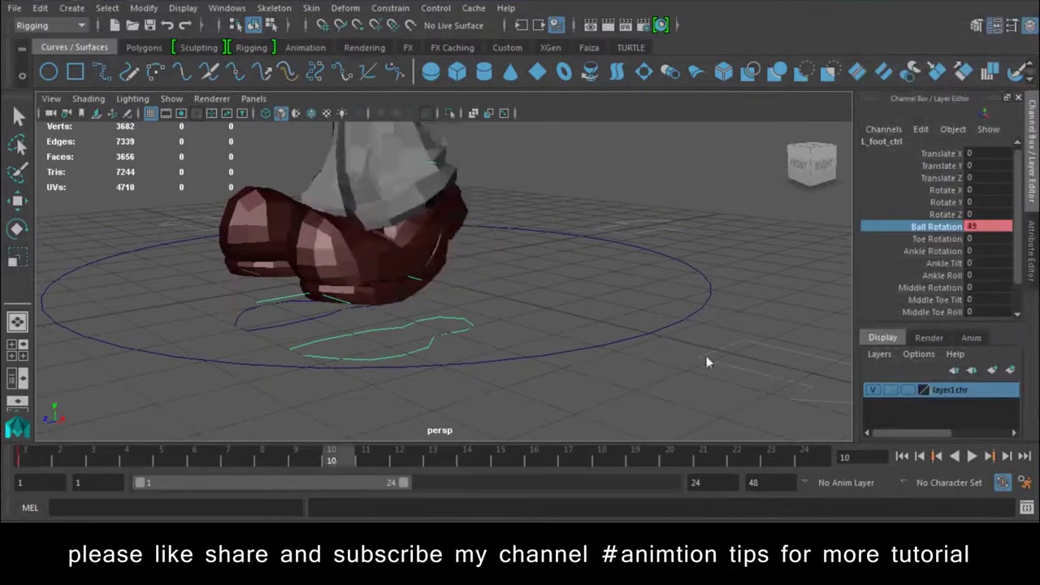
- Play the animation from a few angles to watch the foot bend at the ball
{"action": "key", "text": "w"}
{"action": "mouse_move", "coordinate": [496, 277]}
{"action": "left_mouse_down", "text": "alt"}
{"action": "mouse_move", "coordinate": [567, 297]}
{"action": "mouse_move", "coordinate": [505, 334]}
{"action": "left_mouse_up", "text": "alt"}
{"action": "key", "text": "alt+v"}
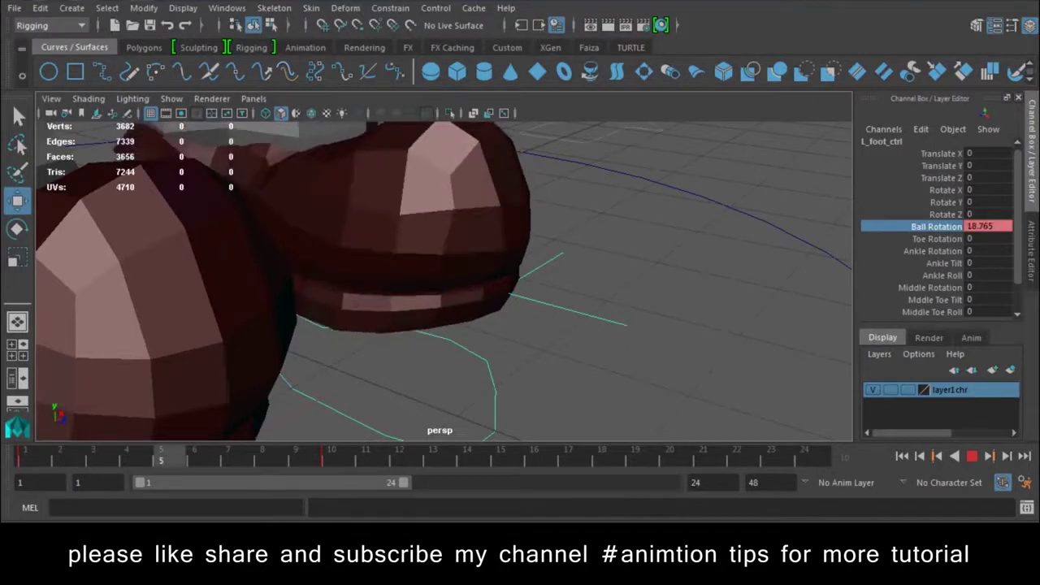
{"action": "key", "text": "Escape"}
{"action": "mouse_move", "coordinate": [504, 339]}
{"action": "left_mouse_down", "text": "alt"}
{"action": "mouse_move", "coordinate": [412, 332]}
{"action": "mouse_move", "coordinate": [435, 240]}
{"action": "left_mouse_up", "text": "alt"}
{"action": "key", "text": "alt+v"}
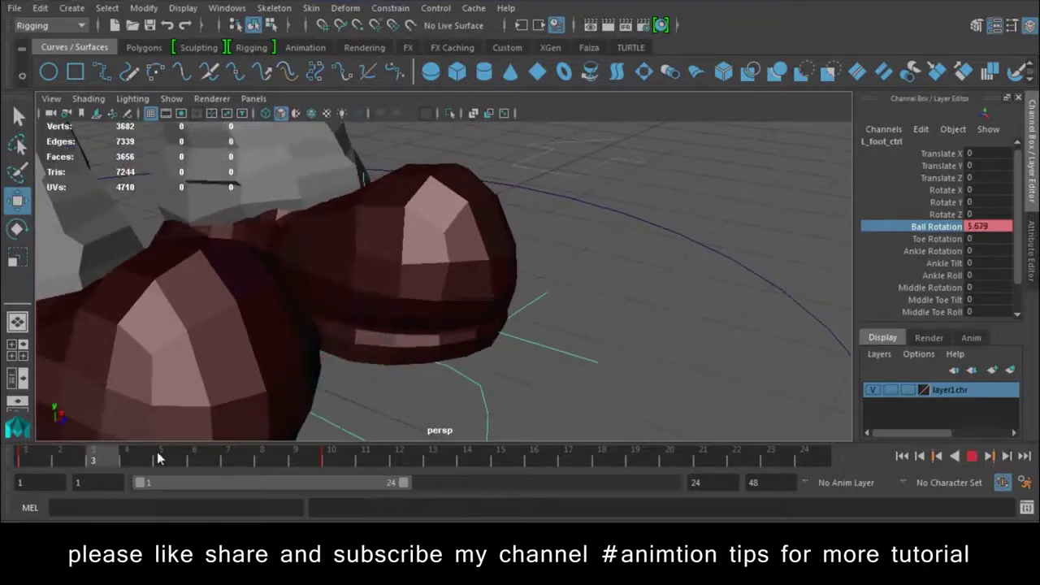
- Stop playback at frame 10 and select the left shoe for weight painting
{"action": "key", "text": "Escape"}
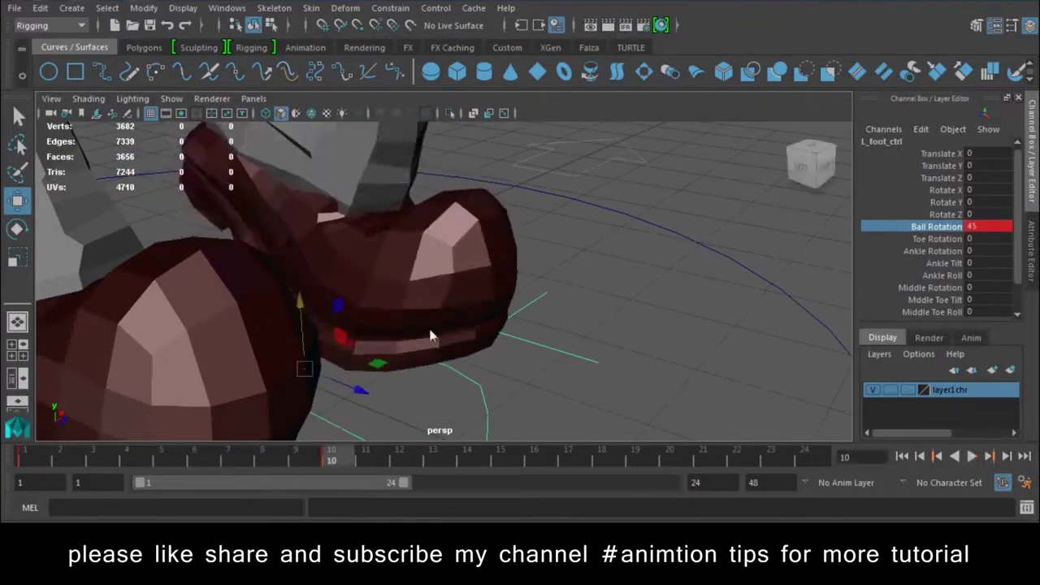
{"action": "left_click", "coordinate": [482, 256]}
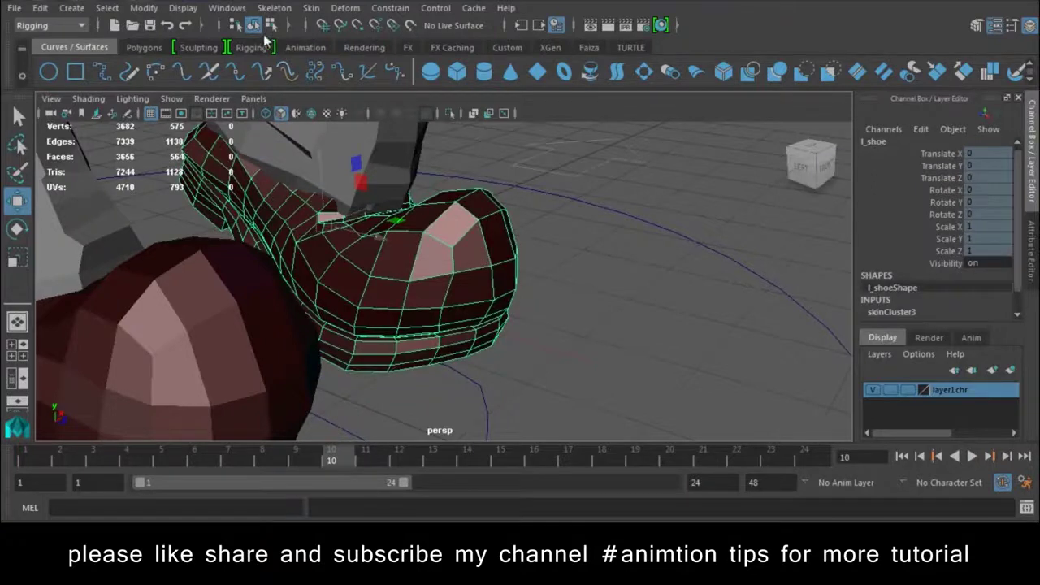
{"action": "left_click", "coordinate": [227, 7]}
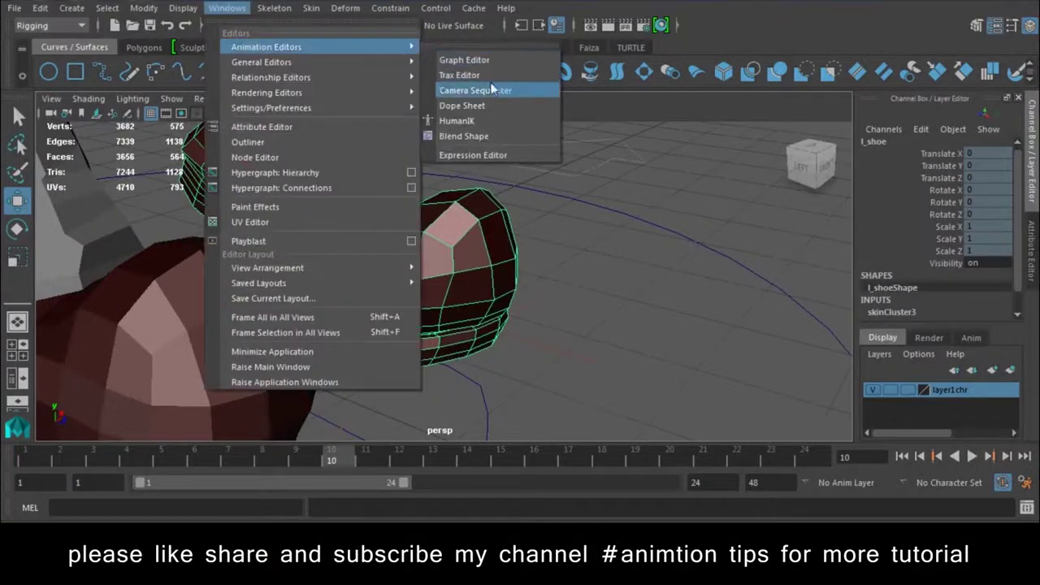
{"action": "left_click", "coordinate": [578, 264]}
{"action": "left_click", "coordinate": [499, 251]}
{"action": "right_click_drag", "start_coordinate": [500, 114], "coordinate": [392, 99]}
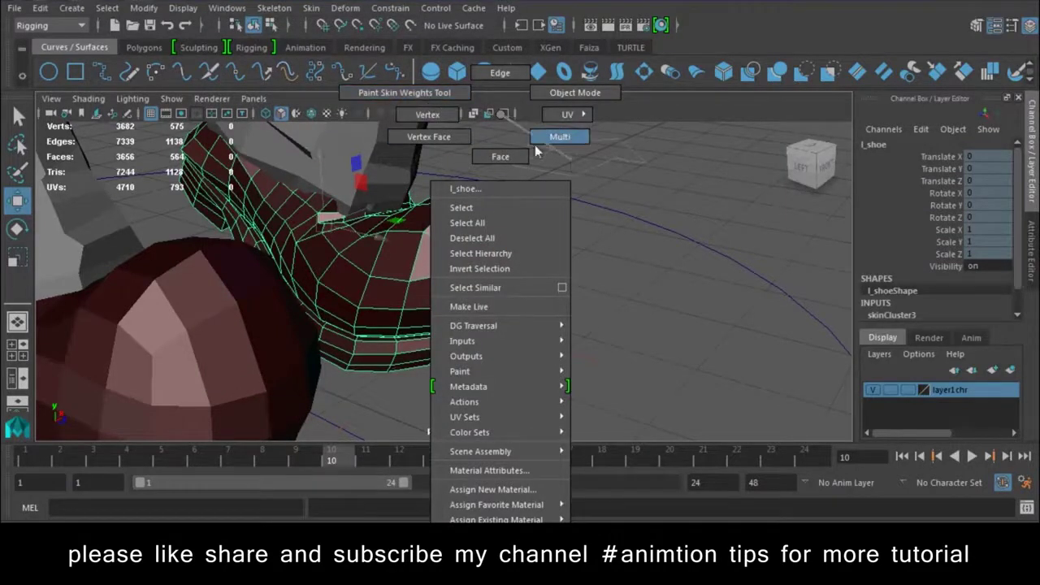
{"action": "right_click_drag", "start_coordinate": [392, 98], "coordinate": [411, 93]}
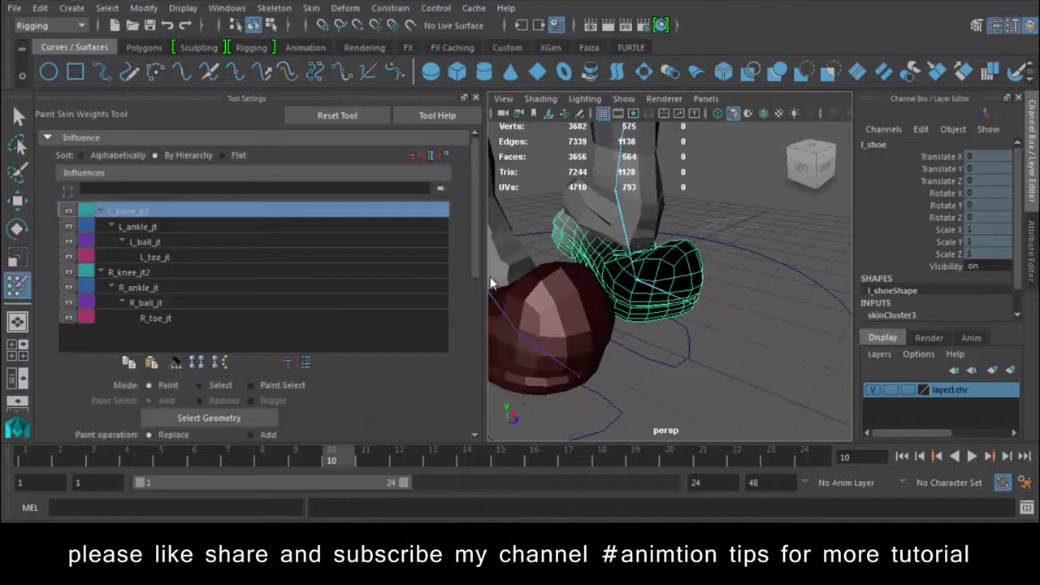
- Start Skin > Paint Skin Weights on the left shoe
{"action": "key", "text": "w"}
{"action": "left_click", "coordinate": [477, 97]}
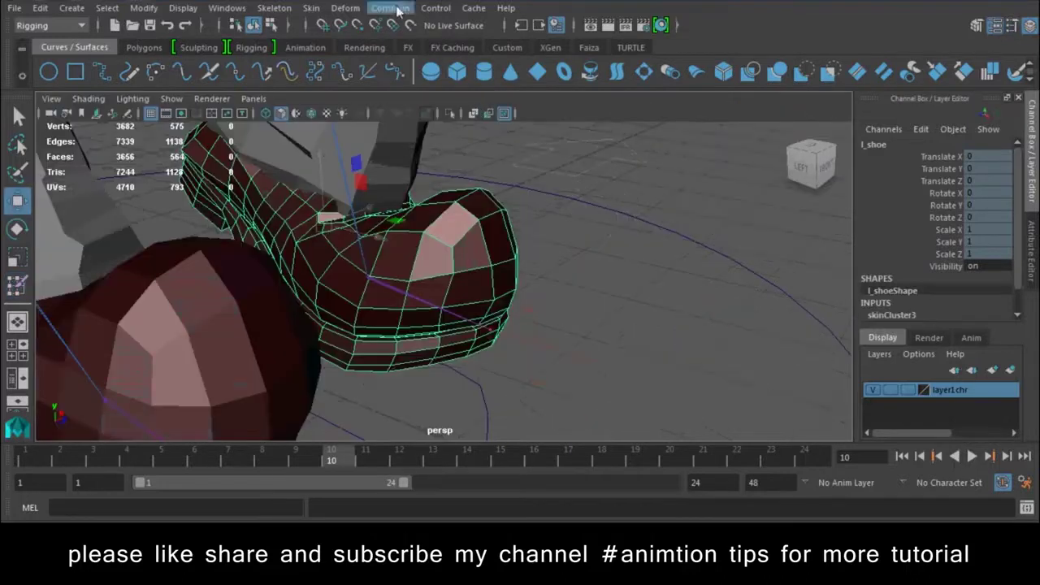
{"action": "left_click", "coordinate": [312, 8]}
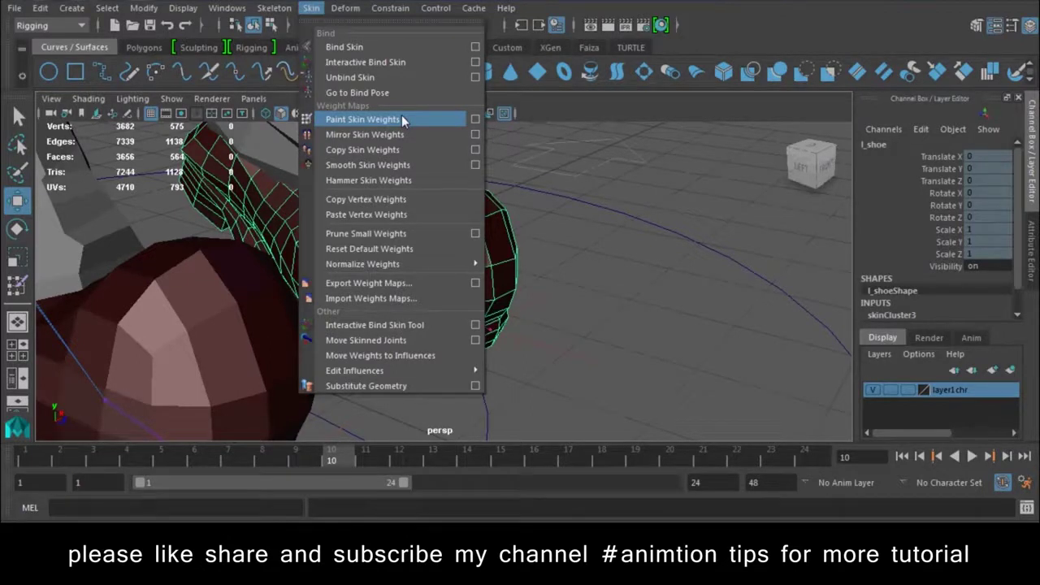
{"action": "left_click", "coordinate": [362, 119]}
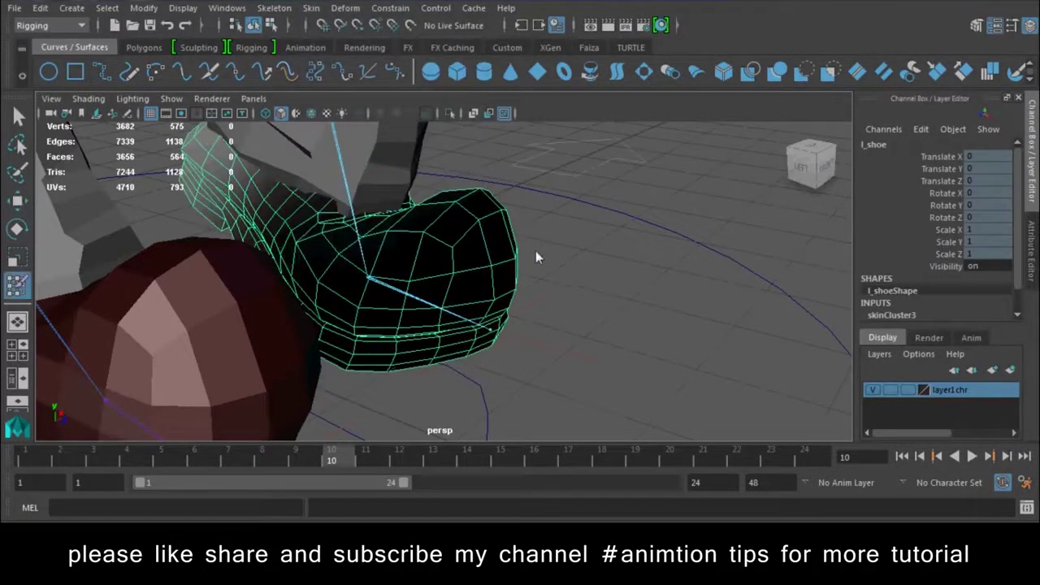
- Open the brush Tool Settings and display L_ball_jt, then L_ankle_jt, weights on the shoe
{"action": "double_click", "coordinate": [24, 289]}
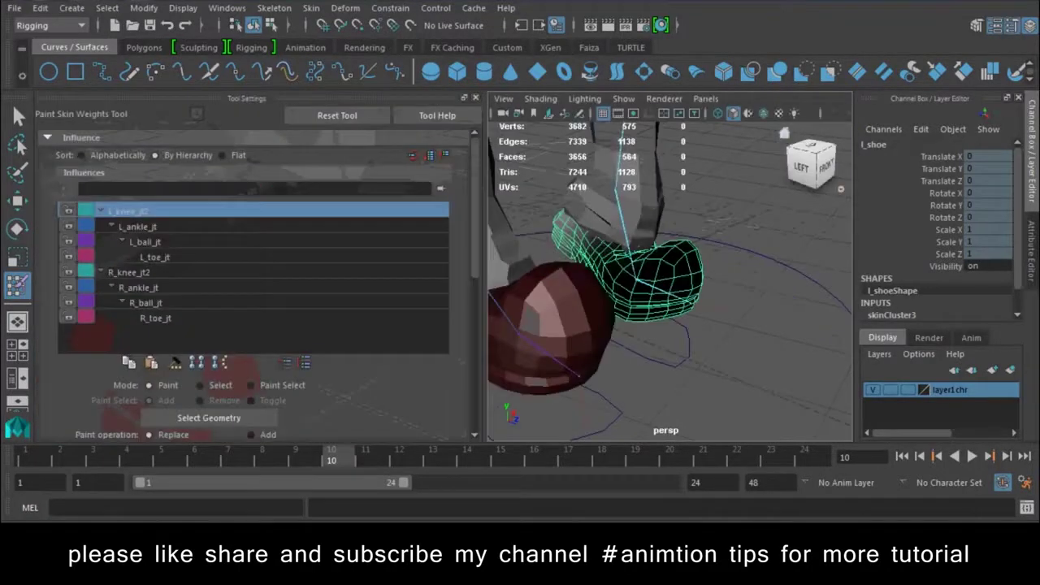
{"action": "key", "text": "ctrl+a"}
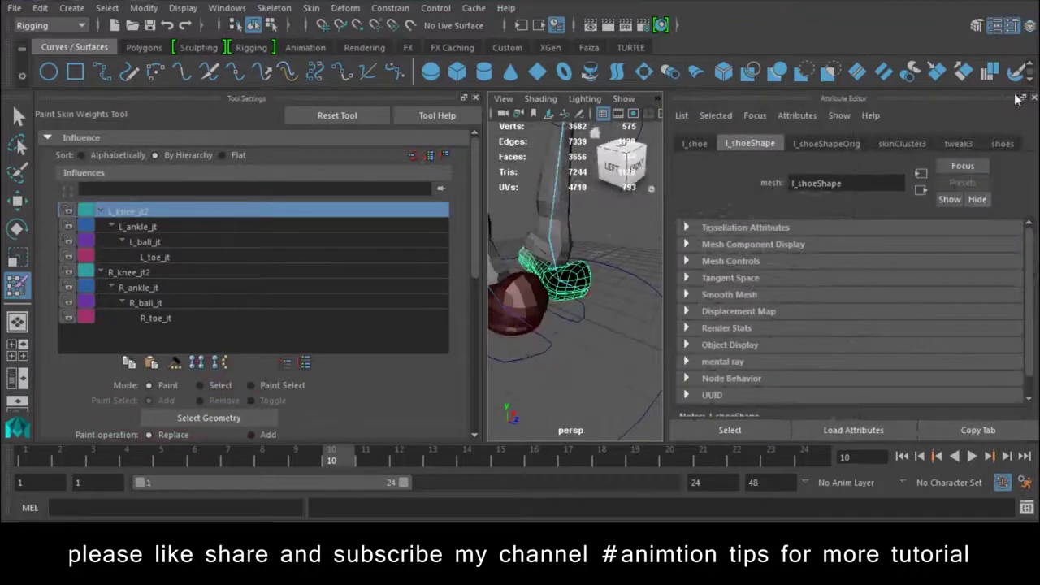
{"action": "key", "text": "ctrl+a"}
{"action": "mouse_move", "coordinate": [883, 308]}
{"action": "left_mouse_down", "text": "alt"}
{"action": "mouse_move", "coordinate": [649, 289]}
{"action": "mouse_move", "coordinate": [769, 313]}
{"action": "mouse_move", "coordinate": [781, 260]}
{"action": "mouse_move", "coordinate": [846, 176]}
{"action": "left_mouse_up", "text": "alt"}
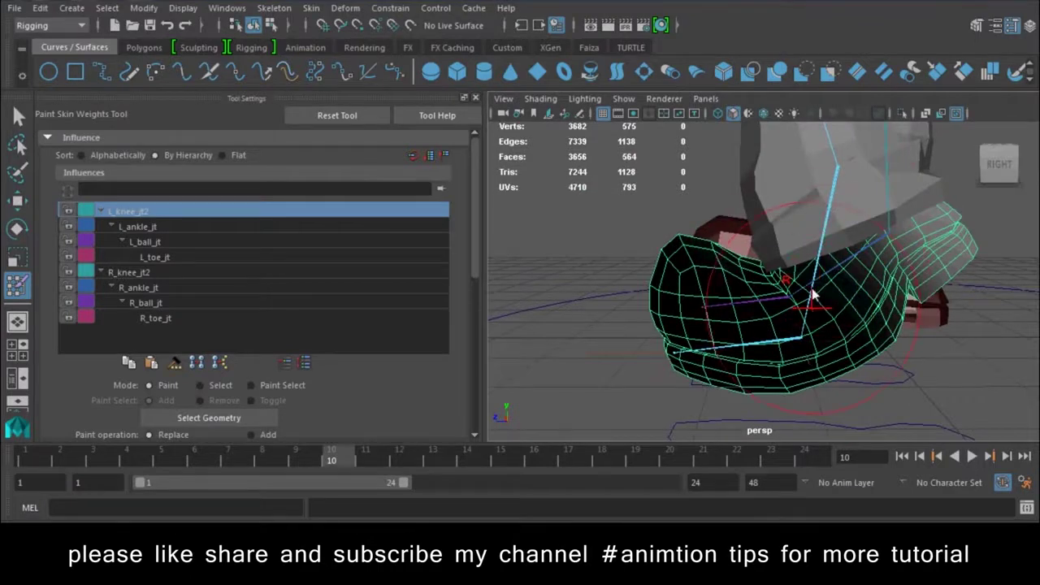
{"action": "left_click", "coordinate": [145, 242]}
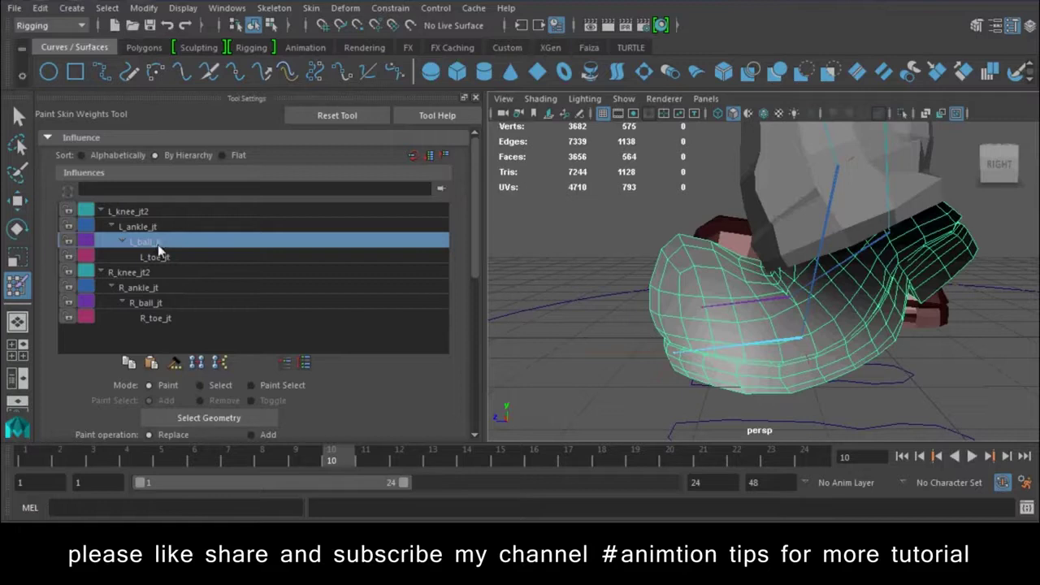
{"action": "left_click", "coordinate": [143, 229]}
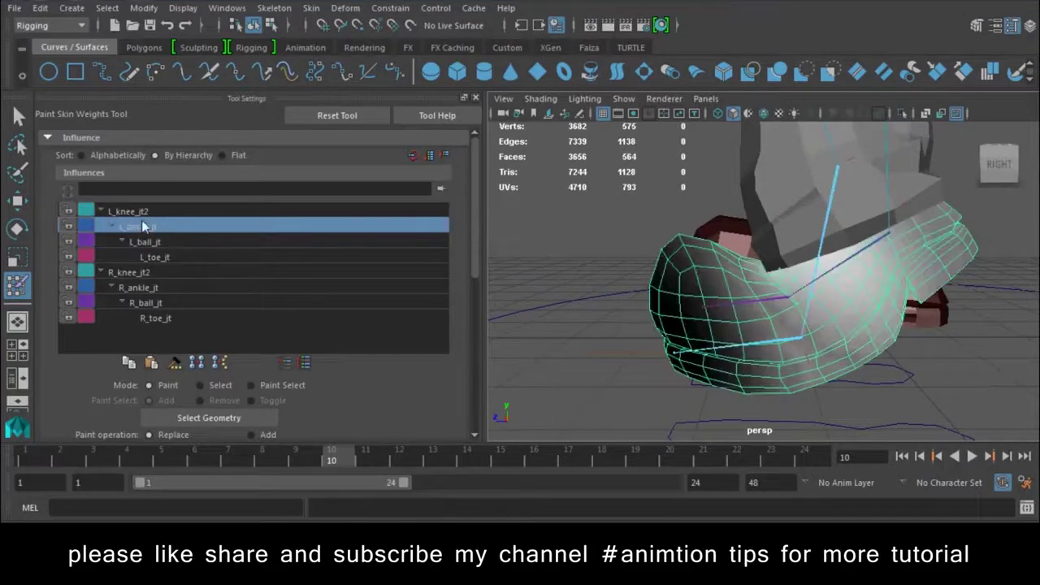
{"action": "left_click_drag", "start_coordinate": [799, 352], "coordinate": [545, 372], "text": "alt"}
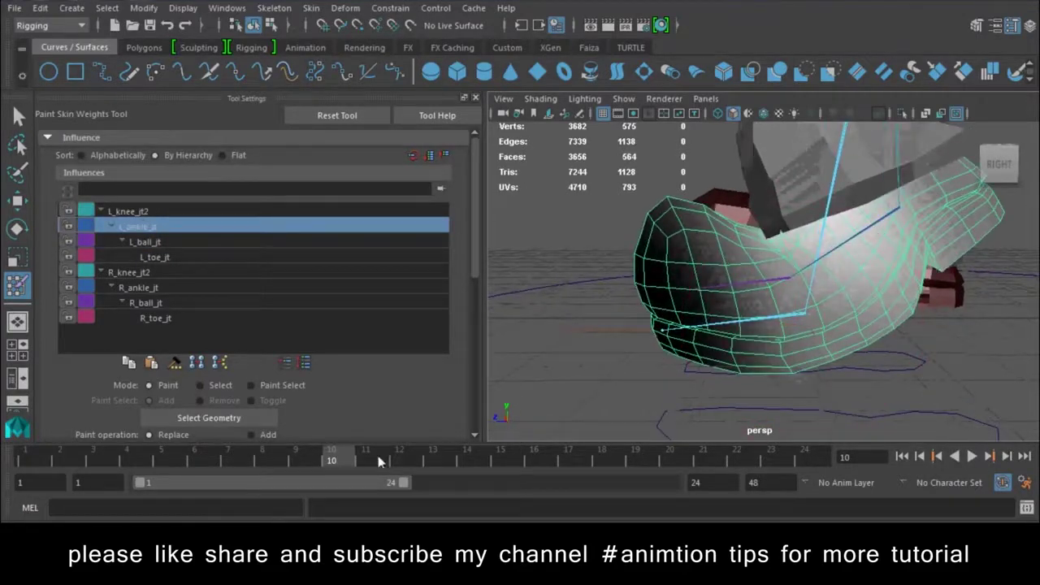
- Return to frame 1 and zoom in close on the shoe toe
{"action": "left_click_drag", "start_coordinate": [339, 458], "coordinate": [22, 461]}
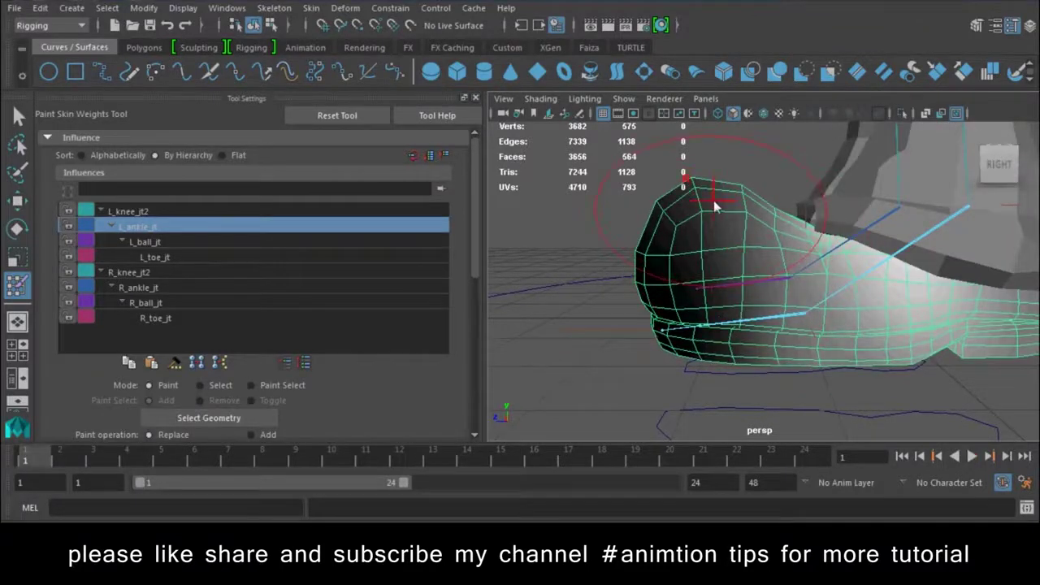
{"action": "mouse_move", "coordinate": [928, 338]}
{"action": "left_mouse_down", "text": "alt"}
{"action": "mouse_move", "coordinate": [782, 321]}
{"action": "mouse_move", "coordinate": [841, 350]}
{"action": "mouse_move", "coordinate": [858, 269]}
{"action": "left_mouse_up", "text": "alt"}
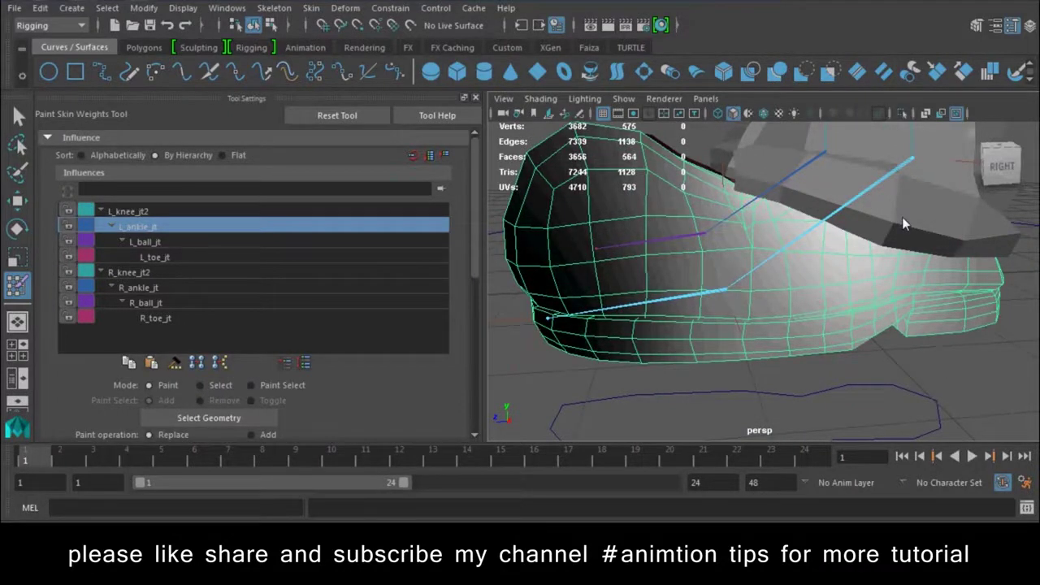
{"action": "mouse_move", "coordinate": [902, 217]}
{"action": "left_mouse_down", "text": "alt"}
{"action": "mouse_move", "coordinate": [846, 165]}
{"action": "mouse_move", "coordinate": [705, 332]}
{"action": "mouse_move", "coordinate": [713, 337]}
{"action": "left_mouse_up", "text": "alt"}
{"action": "scroll", "coordinate": [467, 220], "scroll_direction": "down", "scroll_amount": 3}
{"action": "scroll", "coordinate": [460, 315], "scroll_direction": "down", "scroll_amount": 2}
{"action": "scroll", "coordinate": [460, 316], "scroll_direction": "up", "scroll_amount": 5}
{"action": "scroll", "coordinate": [431, 304], "scroll_direction": "down", "scroll_amount": 5}
{"action": "scroll", "coordinate": [405, 298], "scroll_direction": "down", "scroll_amount": 1}
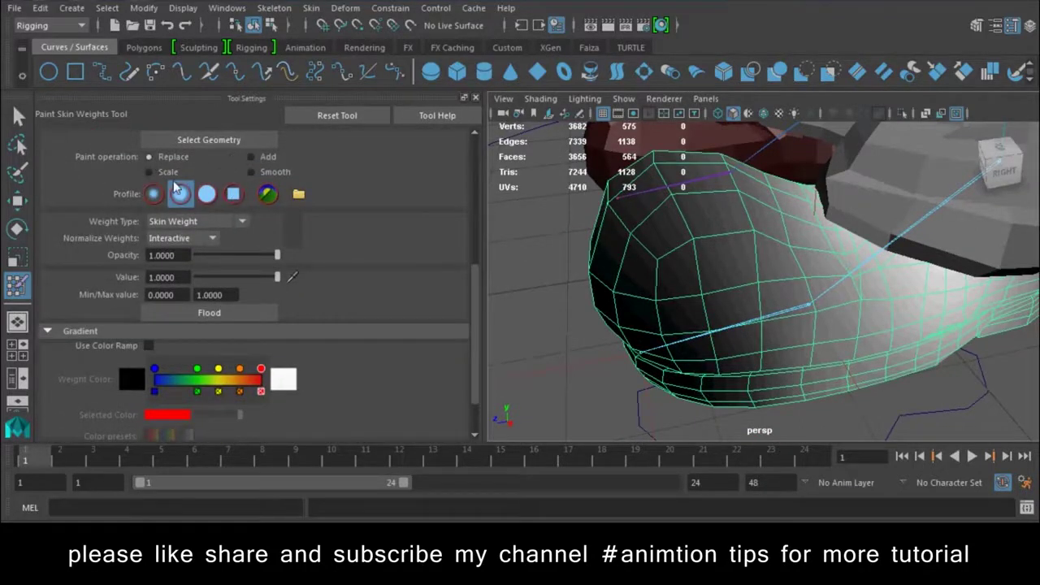
- Set the brush Paint operation to Scale with Value 0.0000, then orbit around the shoe toe
{"action": "scroll", "coordinate": [435, 307], "scroll_direction": "up", "scroll_amount": 3}
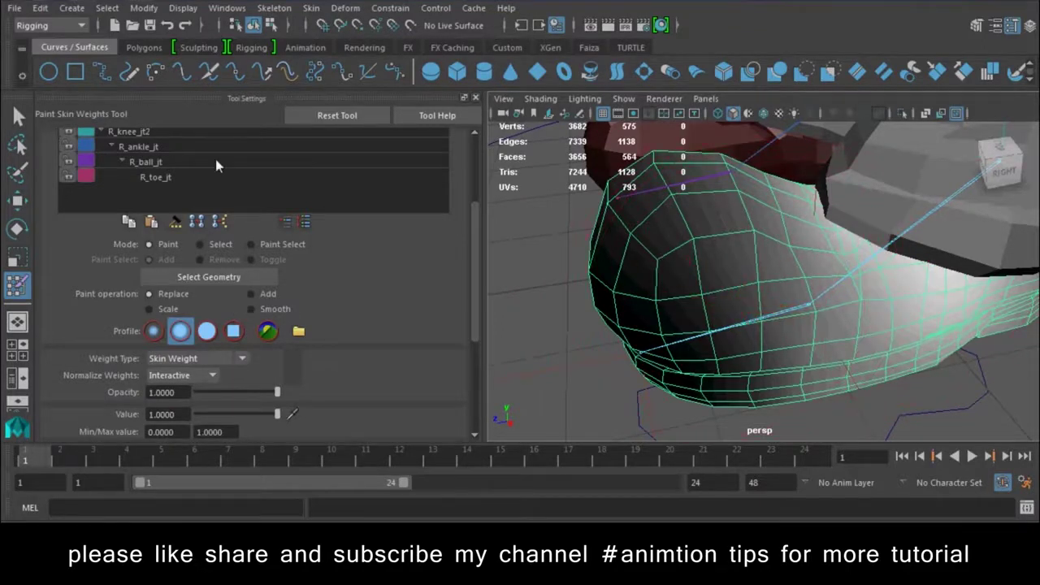
{"action": "left_click", "coordinate": [149, 309]}
{"action": "scroll", "coordinate": [244, 309], "scroll_direction": "down", "scroll_amount": 3}
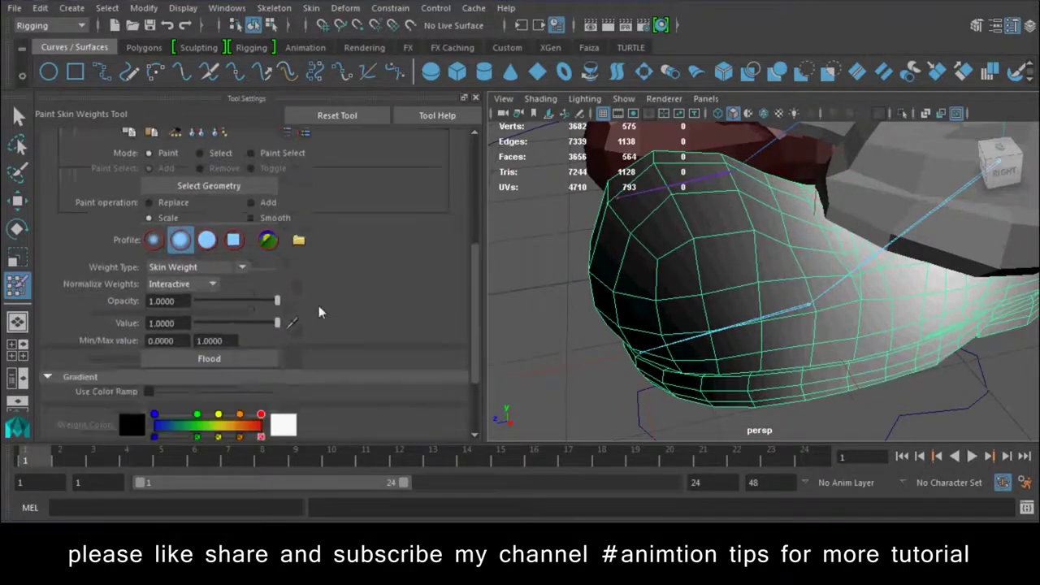
{"action": "left_click_drag", "start_coordinate": [277, 323], "coordinate": [118, 330]}
{"action": "mouse_move", "coordinate": [651, 317]}
{"action": "left_mouse_down", "text": "alt"}
{"action": "mouse_move", "coordinate": [661, 299]}
{"action": "mouse_move", "coordinate": [697, 329]}
{"action": "left_mouse_up", "text": "alt"}
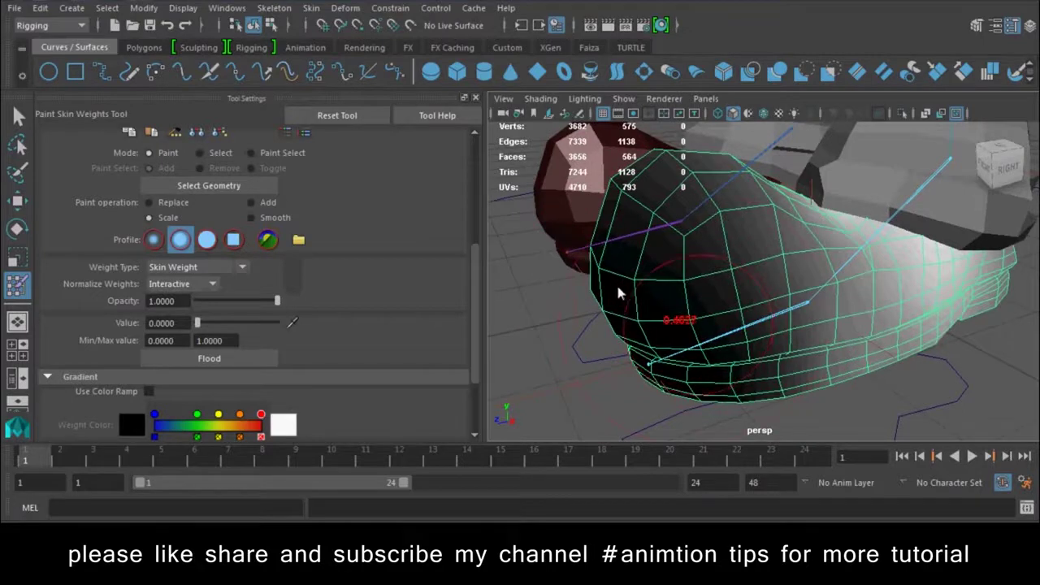
{"action": "mouse_move", "coordinate": [674, 302]}
{"action": "left_mouse_down", "text": "alt"}
{"action": "mouse_move", "coordinate": [724, 263]}
{"action": "mouse_move", "coordinate": [695, 337]}
{"action": "left_mouse_up", "text": "alt"}
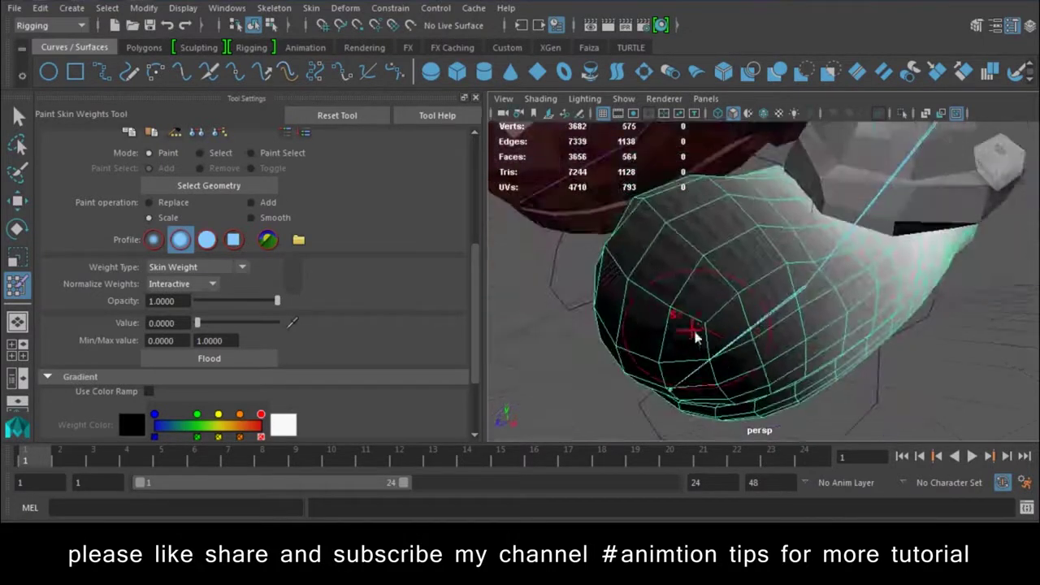
- Play the foot bend, then paint down ankle influence on the shoe toe
{"action": "key", "text": "alt+v"}
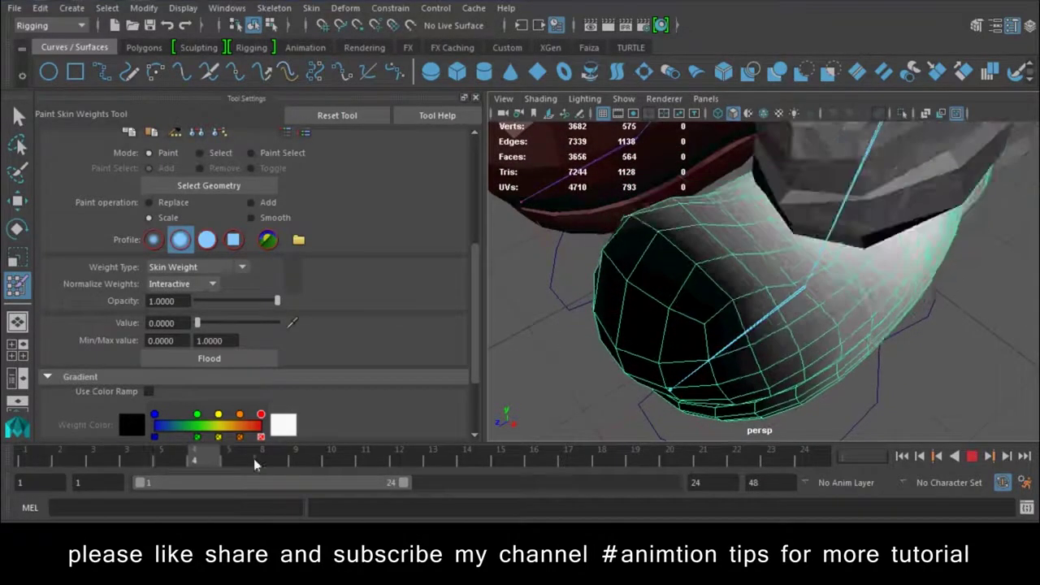
{"action": "key", "text": "alt+v"}
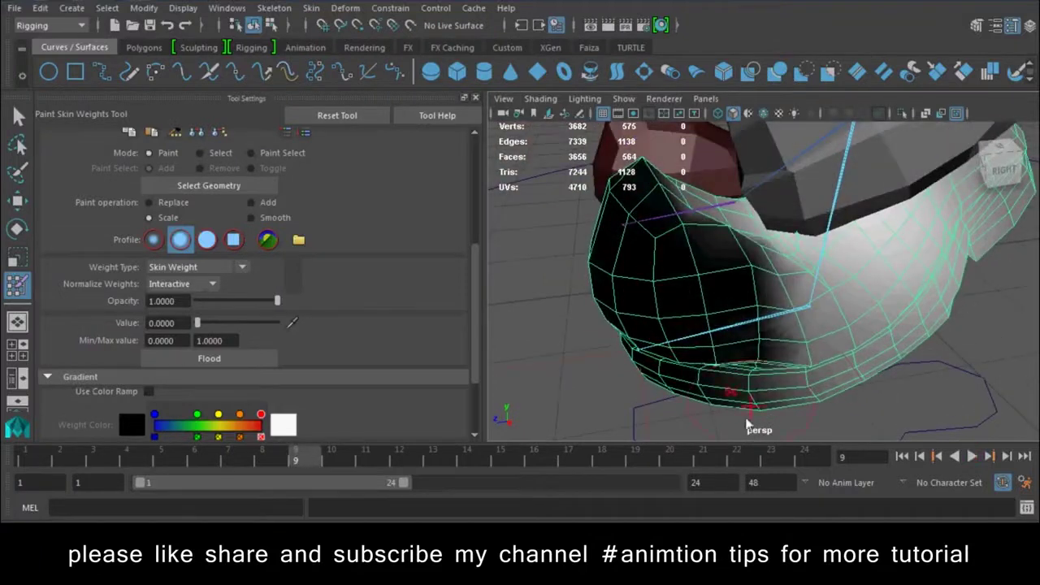
{"action": "mouse_move", "coordinate": [780, 333]}
{"action": "left_mouse_down"}
{"action": "mouse_move", "coordinate": [660, 230]}
{"action": "mouse_move", "coordinate": [637, 297]}
{"action": "mouse_move", "coordinate": [662, 344]}
{"action": "mouse_move", "coordinate": [756, 376]}
{"action": "mouse_move", "coordinate": [886, 297]}
{"action": "mouse_move", "coordinate": [866, 285]}
{"action": "mouse_move", "coordinate": [873, 260]}
{"action": "mouse_move", "coordinate": [823, 323]}
{"action": "mouse_move", "coordinate": [615, 271]}
{"action": "left_mouse_up"}
{"action": "mouse_move", "coordinate": [642, 379]}
{"action": "left_mouse_down", "text": "alt"}
{"action": "mouse_move", "coordinate": [626, 276]}
{"action": "mouse_move", "coordinate": [649, 374]}
{"action": "mouse_move", "coordinate": [663, 374]}
{"action": "left_mouse_up", "text": "alt"}
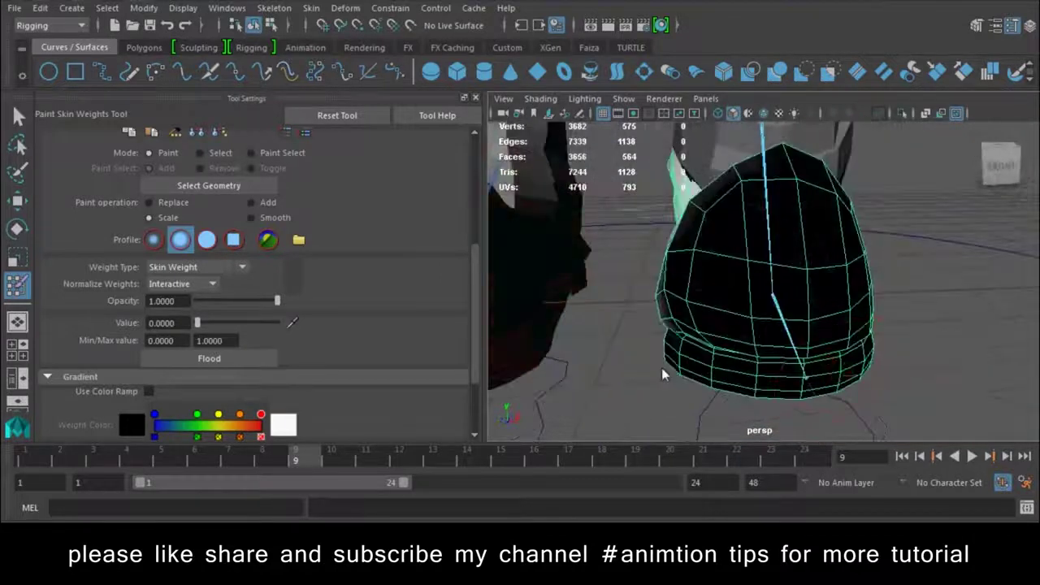
{"action": "left_click_drag", "start_coordinate": [782, 260], "coordinate": [778, 395], "text": "alt"}
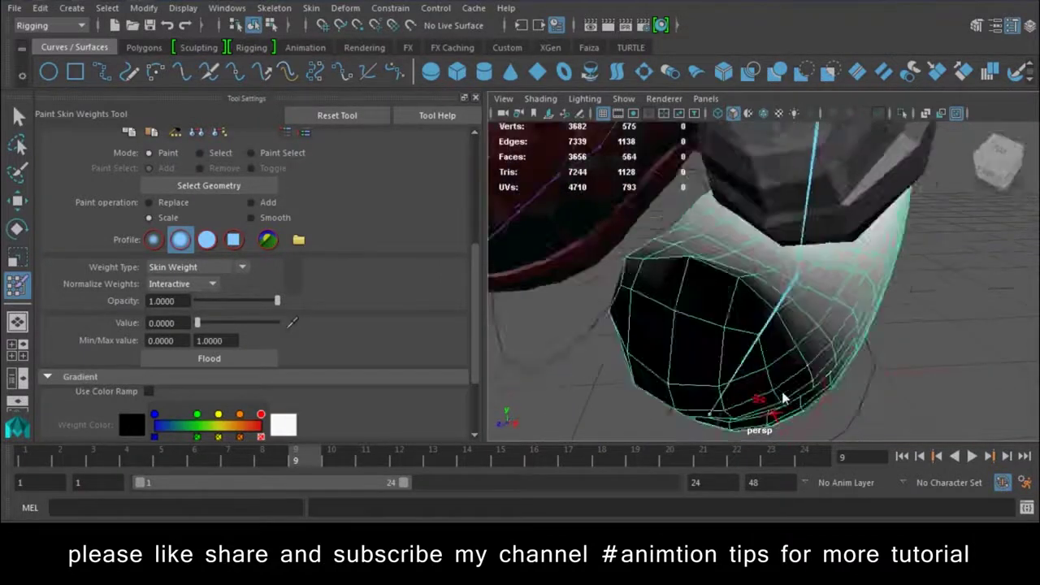
- Set Paint operation to Smooth and blend the weight transition along the shoe
{"action": "left_click", "coordinate": [266, 218]}
{"action": "left_click_drag", "start_coordinate": [796, 297], "coordinate": [698, 236], "text": "alt"}
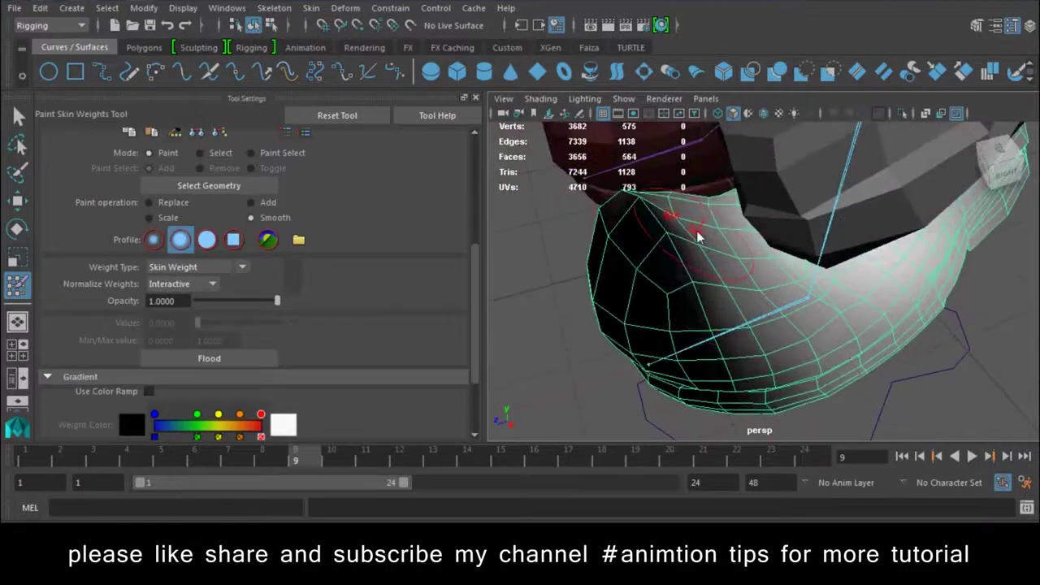
{"action": "left_click_drag", "start_coordinate": [727, 342], "coordinate": [685, 302], "text": "alt"}
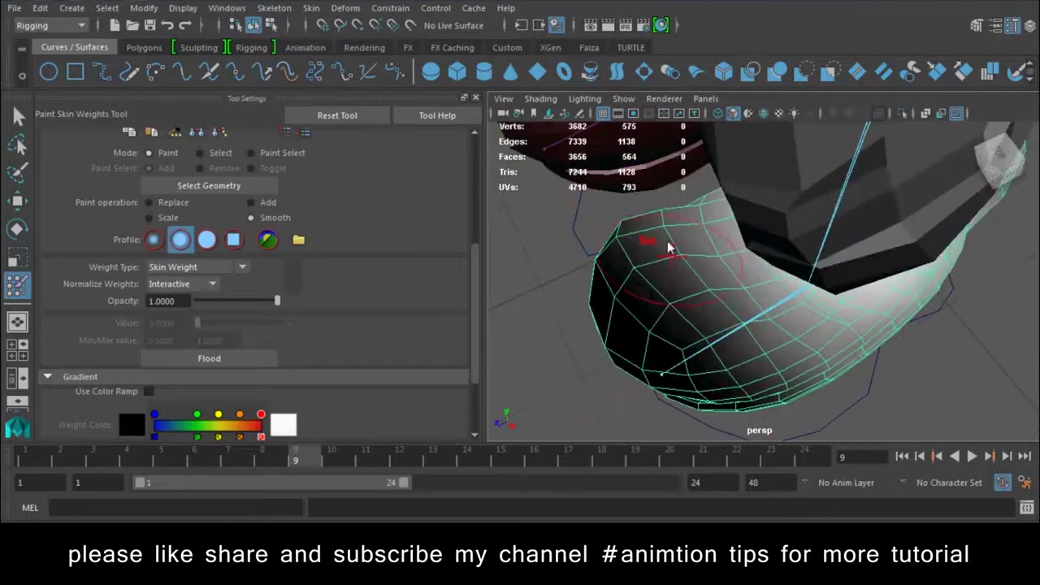
{"action": "mouse_move", "coordinate": [772, 380]}
{"action": "left_mouse_down", "text": "alt"}
{"action": "mouse_move", "coordinate": [681, 205]}
{"action": "mouse_move", "coordinate": [662, 297]}
{"action": "mouse_move", "coordinate": [697, 286]}
{"action": "mouse_move", "coordinate": [536, 277]}
{"action": "left_mouse_up", "text": "alt"}
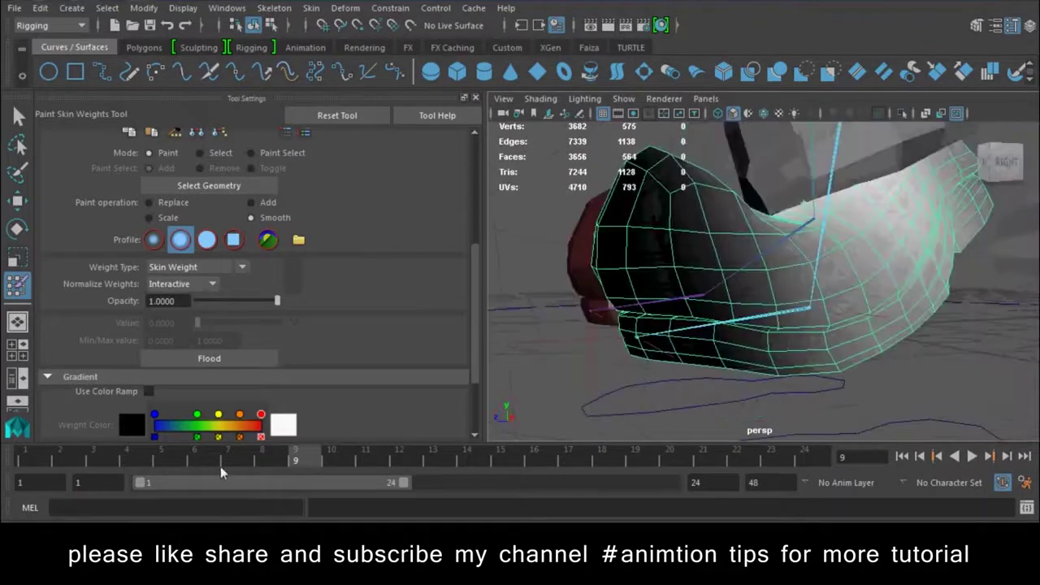
- Play the animation twice to test the foot deformation, ending on the first frame
{"action": "left_click", "coordinate": [33, 468]}
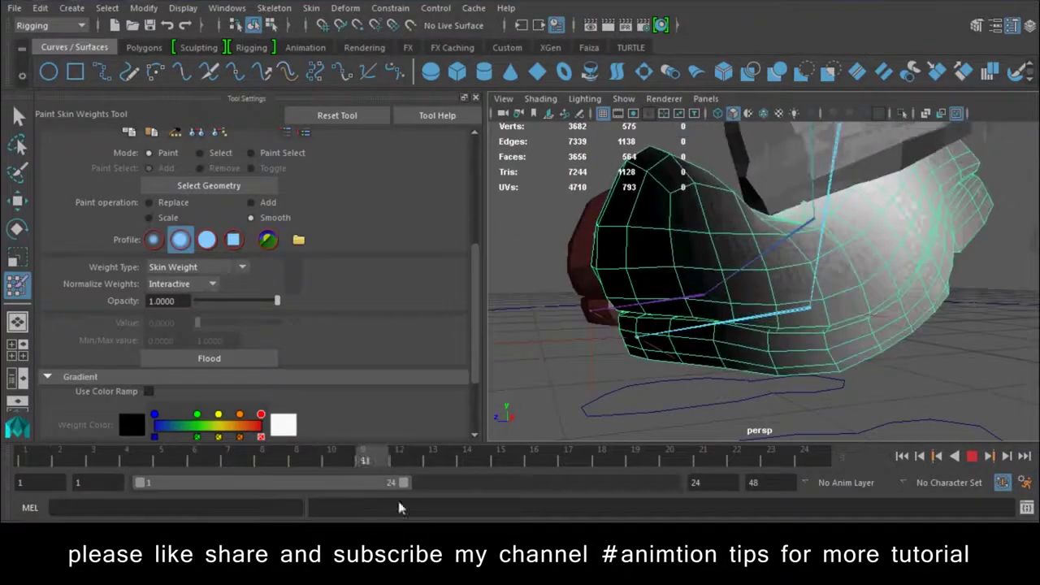
{"action": "key", "text": "Escape"}
{"action": "mouse_move", "coordinate": [699, 268]}
{"action": "left_mouse_down", "text": "alt"}
{"action": "mouse_move", "coordinate": [633, 233]}
{"action": "mouse_move", "coordinate": [845, 300]}
{"action": "mouse_move", "coordinate": [781, 357]}
{"action": "left_mouse_up", "text": "alt"}
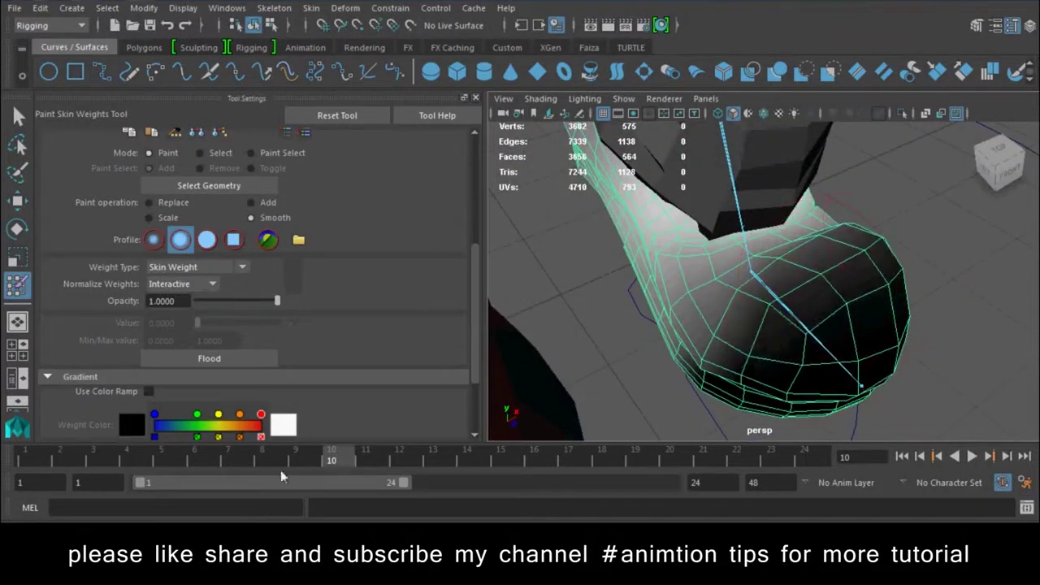
{"action": "key", "text": "alt+v"}
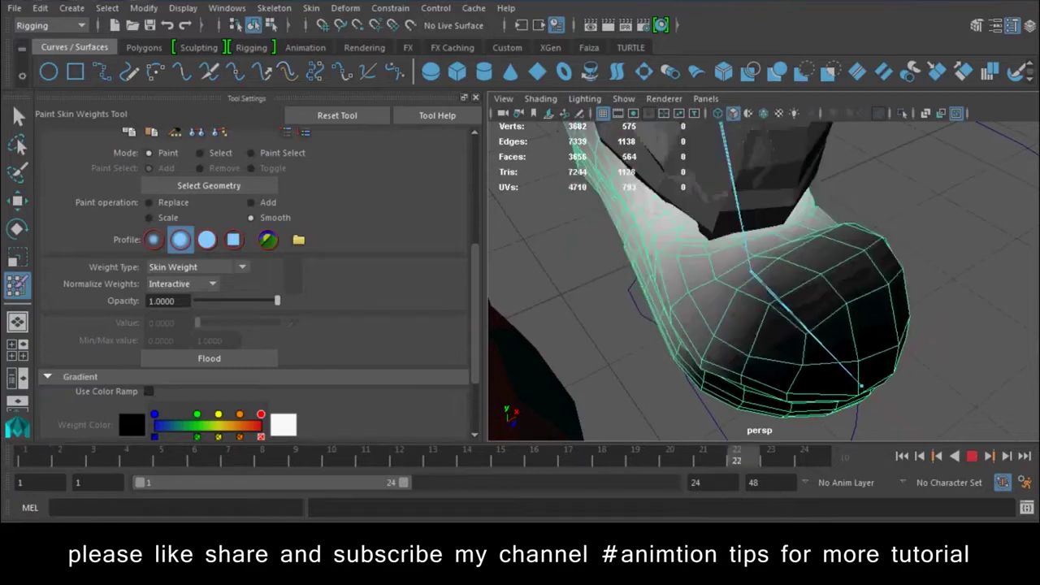
{"action": "key", "text": "alt+v"}
- Leave the Move tool and reselect the Paint Skin Weights tool on the shoe
{"action": "key", "text": "w"}
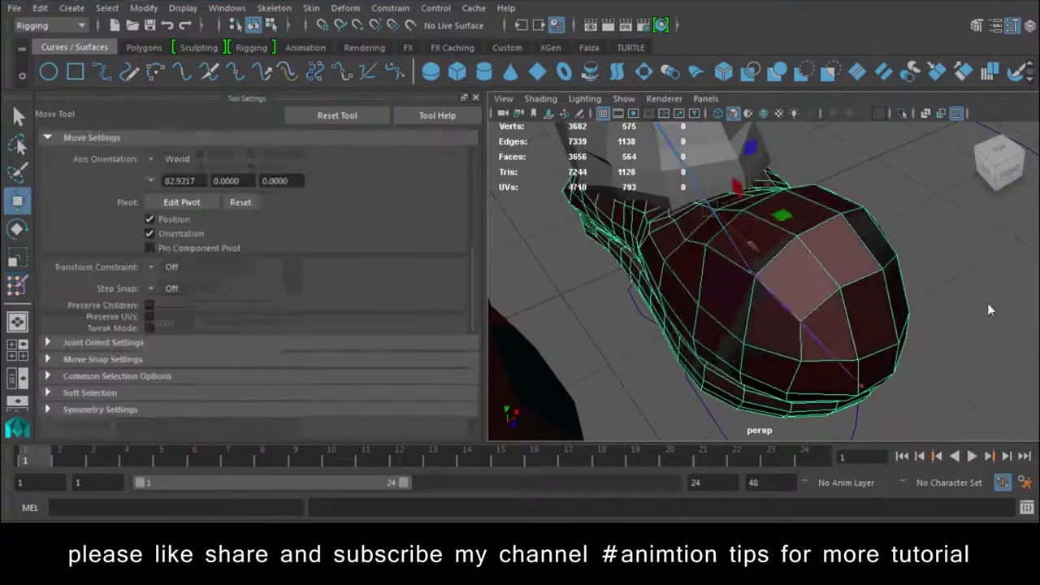
{"action": "left_click_drag", "start_coordinate": [991, 323], "coordinate": [830, 255], "text": "alt"}
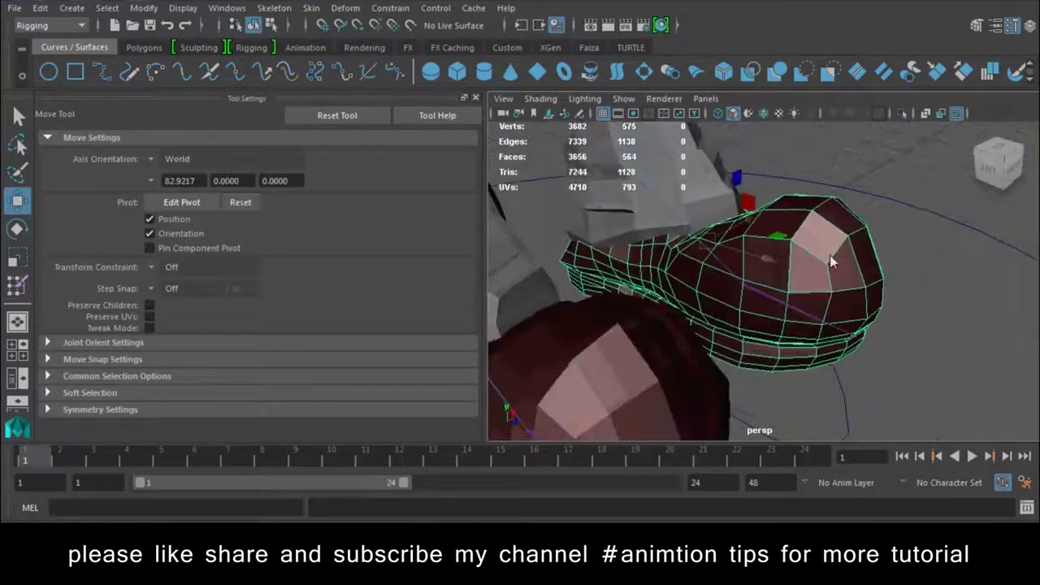
{"action": "left_click", "coordinate": [16, 286]}
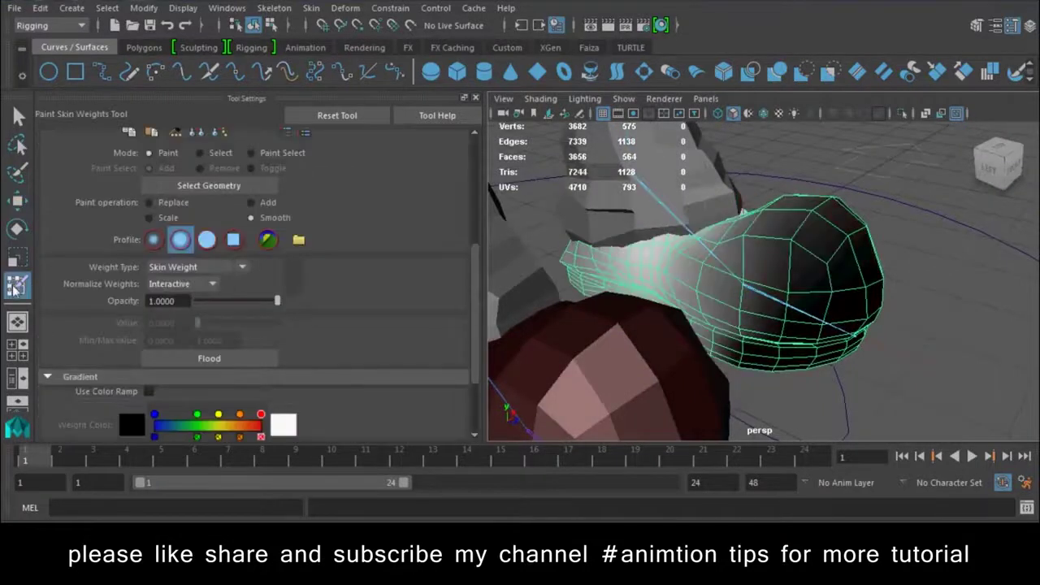
{"action": "scroll", "coordinate": [408, 298], "scroll_direction": "down", "scroll_amount": 3}
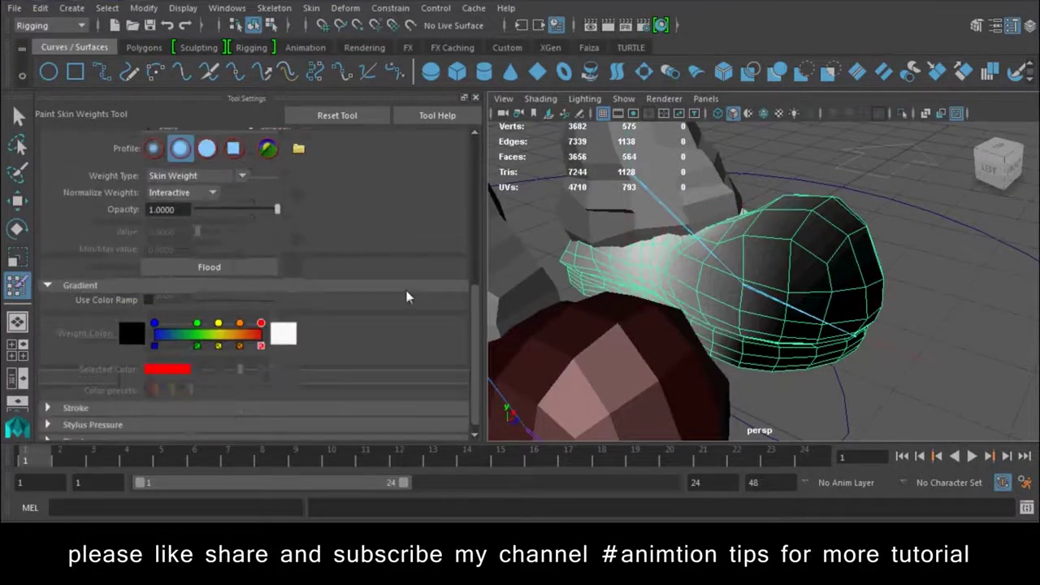
- Turn on Use Color Ramp to view the weights, then set the display back to greyscale
{"action": "left_click", "coordinate": [149, 300]}
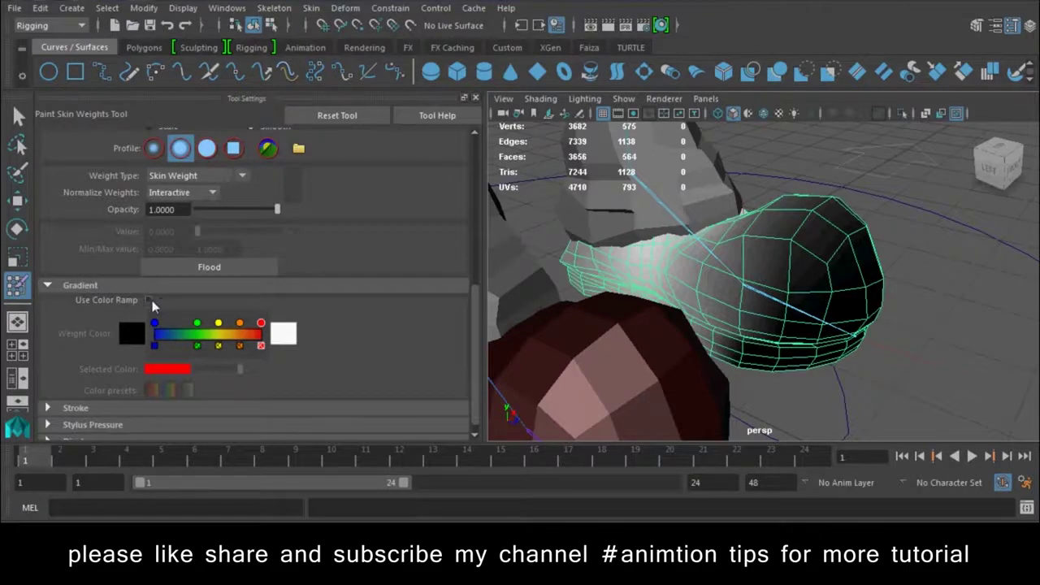
{"action": "mouse_move", "coordinate": [707, 264]}
{"action": "left_mouse_down", "text": "alt"}
{"action": "mouse_move", "coordinate": [671, 373]}
{"action": "mouse_move", "coordinate": [868, 277]}
{"action": "mouse_move", "coordinate": [780, 293]}
{"action": "left_mouse_up", "text": "alt"}
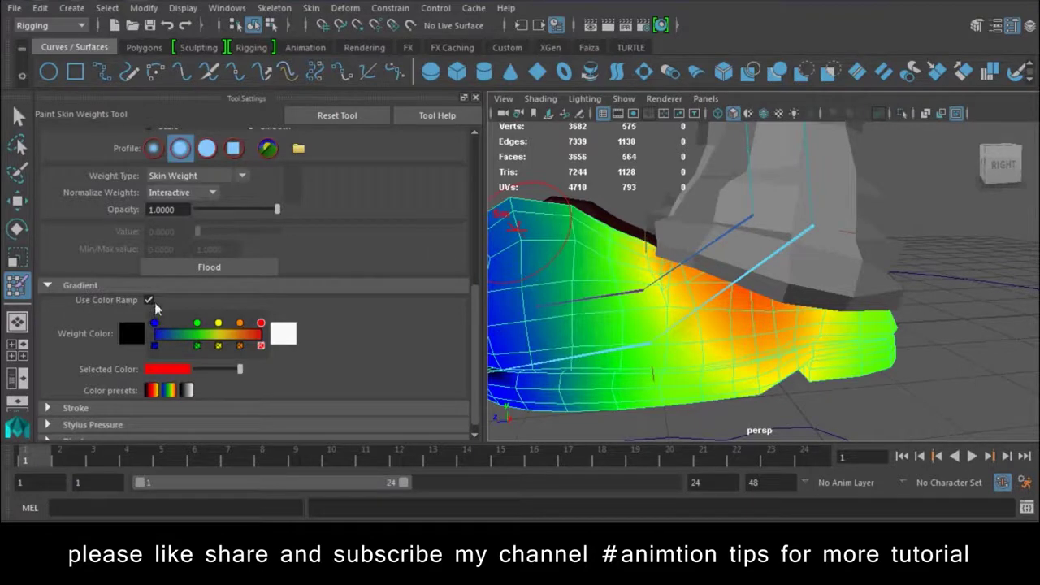
{"action": "left_click", "coordinate": [150, 301]}
{"action": "left_click", "coordinate": [150, 301]}
{"action": "left_click", "coordinate": [150, 301]}
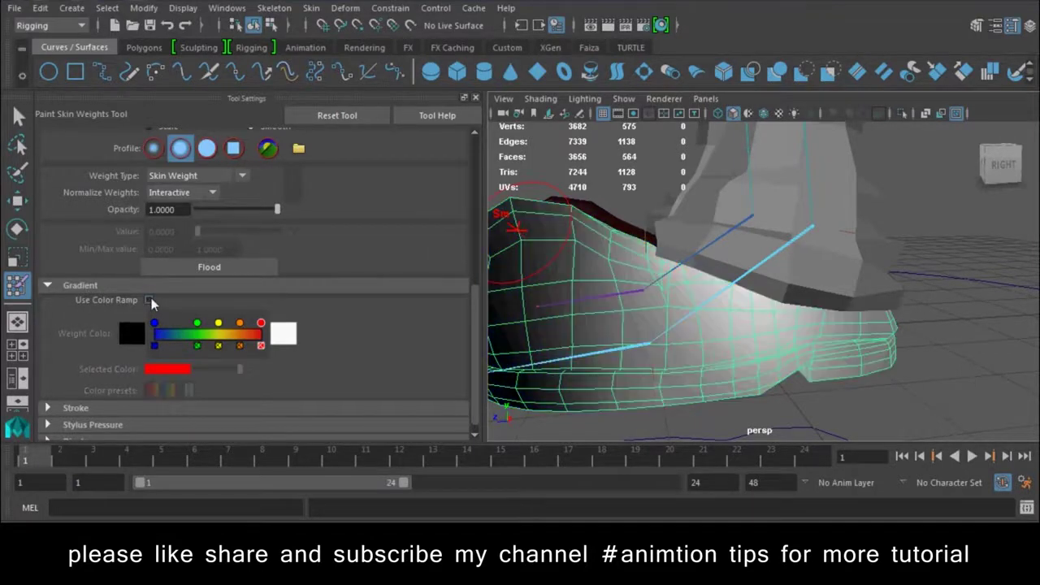
{"action": "left_click_drag", "start_coordinate": [820, 345], "coordinate": [878, 370], "text": "alt"}
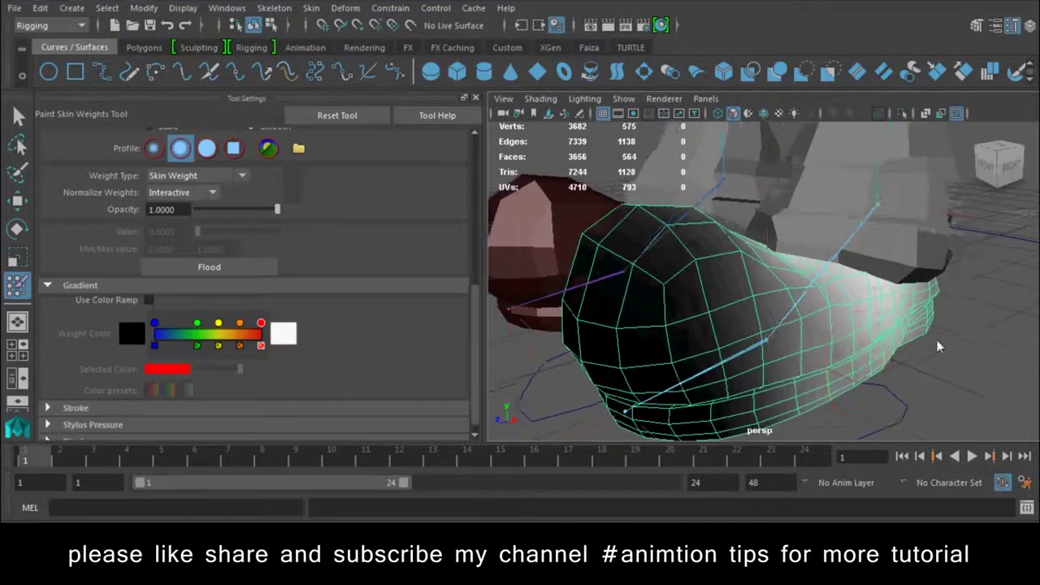
- Set the brush to Add at Value 1.0000 and paint full weight onto the shoe front
{"action": "left_click_drag", "start_coordinate": [917, 360], "coordinate": [935, 343], "text": "alt"}
{"action": "scroll", "coordinate": [854, 342], "scroll_direction": "up", "scroll_amount": 5}
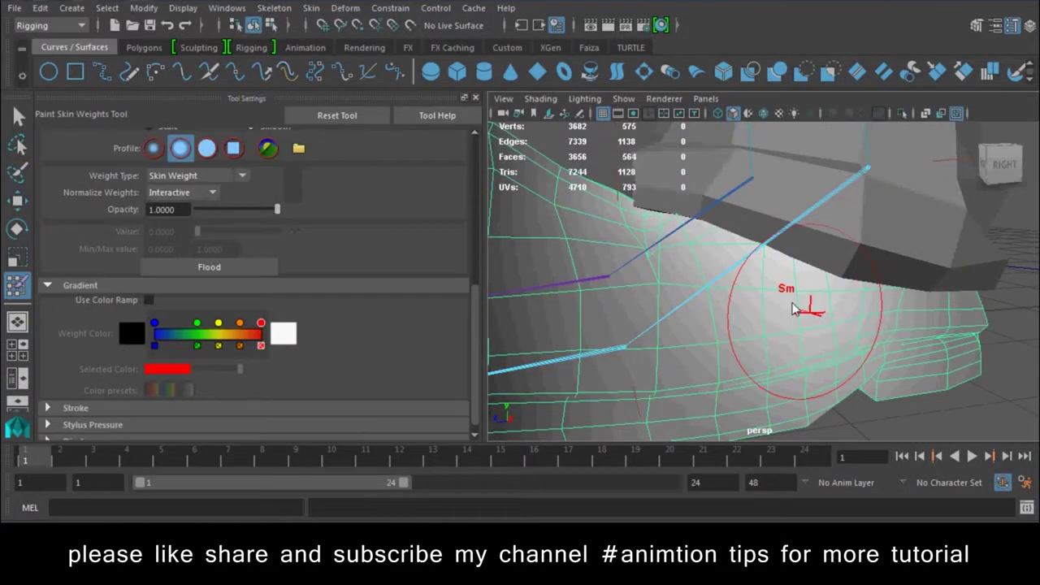
{"action": "scroll", "coordinate": [254, 290], "scroll_direction": "up", "scroll_amount": 2}
{"action": "scroll", "coordinate": [259, 294], "scroll_direction": "up", "scroll_amount": 2}
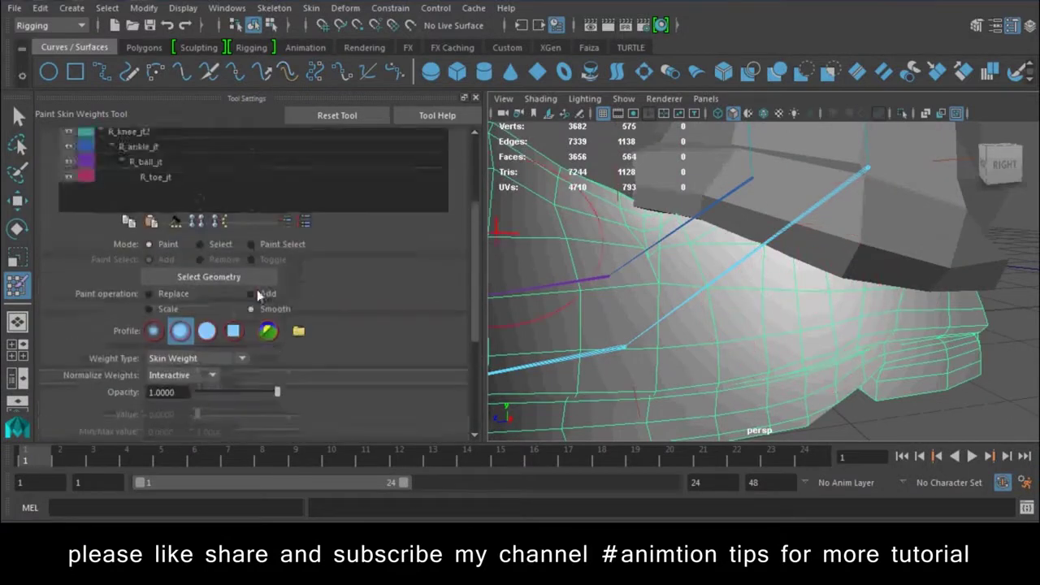
{"action": "left_click", "coordinate": [257, 291]}
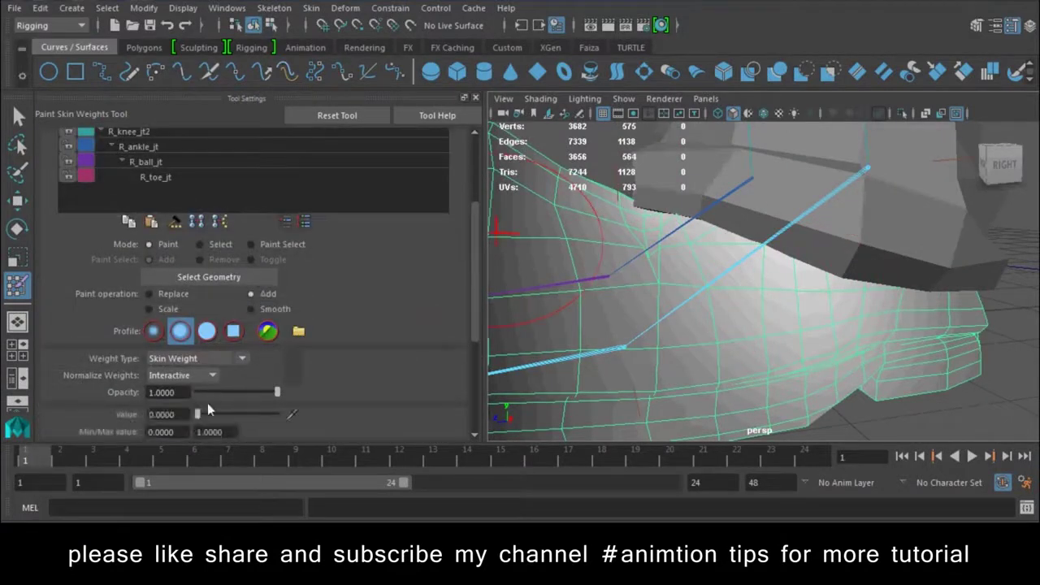
{"action": "left_click_drag", "start_coordinate": [205, 416], "coordinate": [325, 426]}
{"action": "left_click_drag", "start_coordinate": [849, 308], "coordinate": [855, 189]}
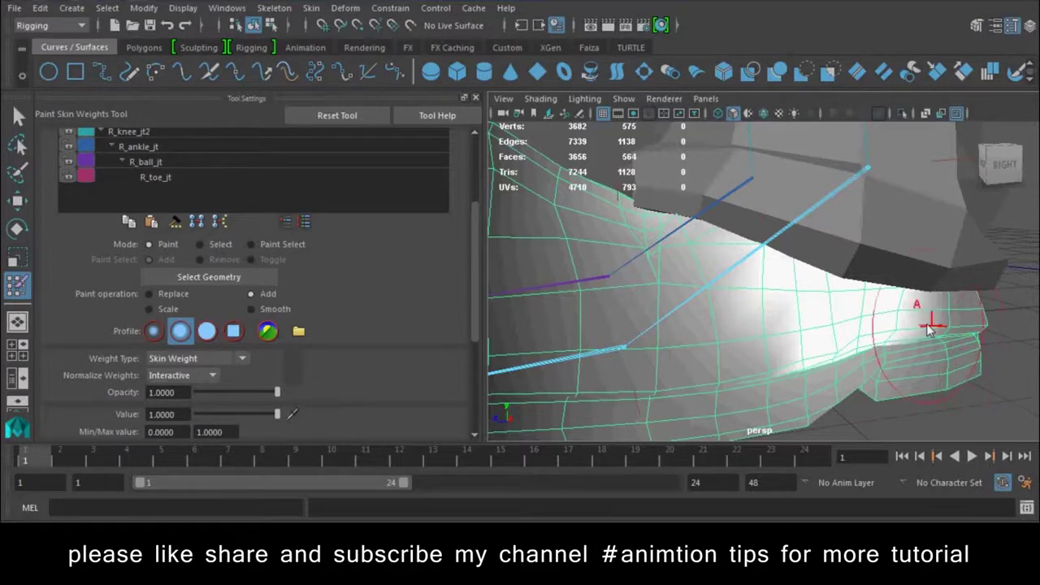
- Check the foot bend at frame 8, then return to the first frame
{"action": "left_click_drag", "start_coordinate": [929, 308], "coordinate": [803, 257], "text": "alt"}
{"action": "left_click_drag", "start_coordinate": [876, 316], "coordinate": [787, 219], "text": "alt"}
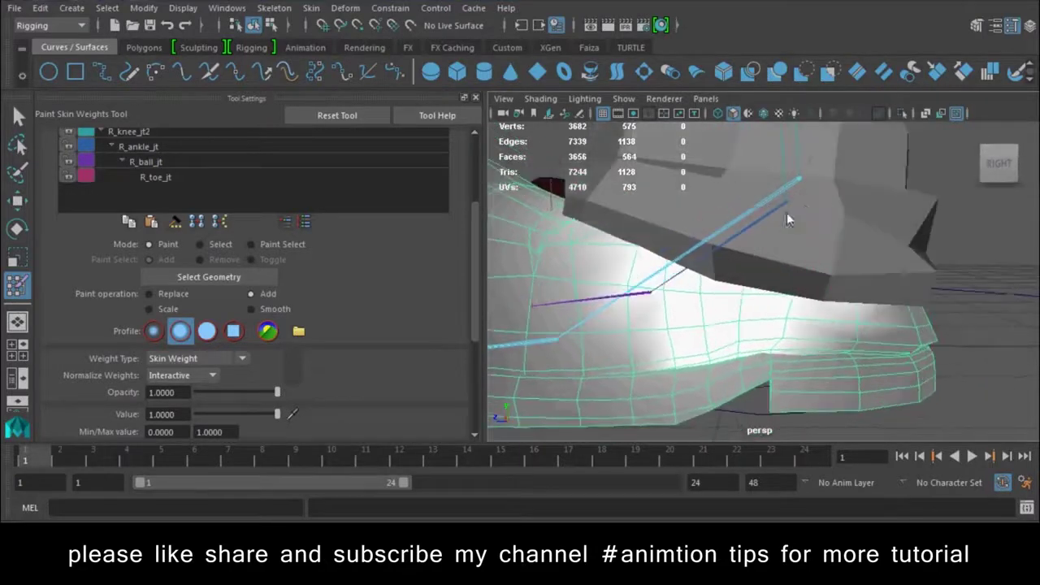
{"action": "mouse_move", "coordinate": [785, 271]}
{"action": "left_mouse_down", "text": "alt"}
{"action": "mouse_move", "coordinate": [842, 298]}
{"action": "mouse_move", "coordinate": [710, 279]}
{"action": "mouse_move", "coordinate": [615, 326]}
{"action": "mouse_move", "coordinate": [898, 329]}
{"action": "mouse_move", "coordinate": [818, 255]}
{"action": "mouse_move", "coordinate": [853, 319]}
{"action": "left_mouse_up", "text": "alt"}
{"action": "scroll", "coordinate": [709, 279], "scroll_direction": "down", "scroll_amount": 3}
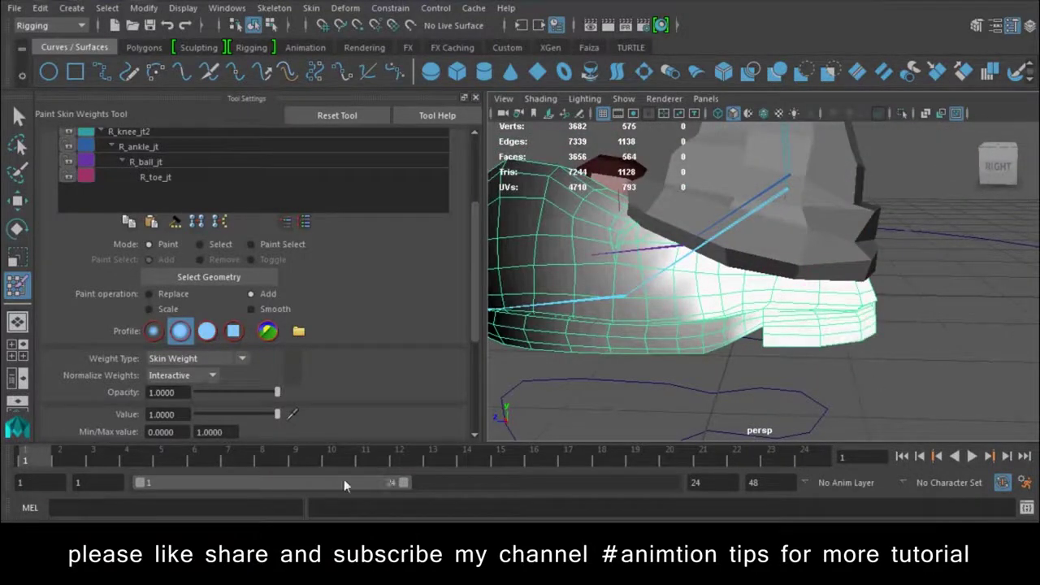
{"action": "left_click_drag", "start_coordinate": [48, 461], "coordinate": [286, 454]}
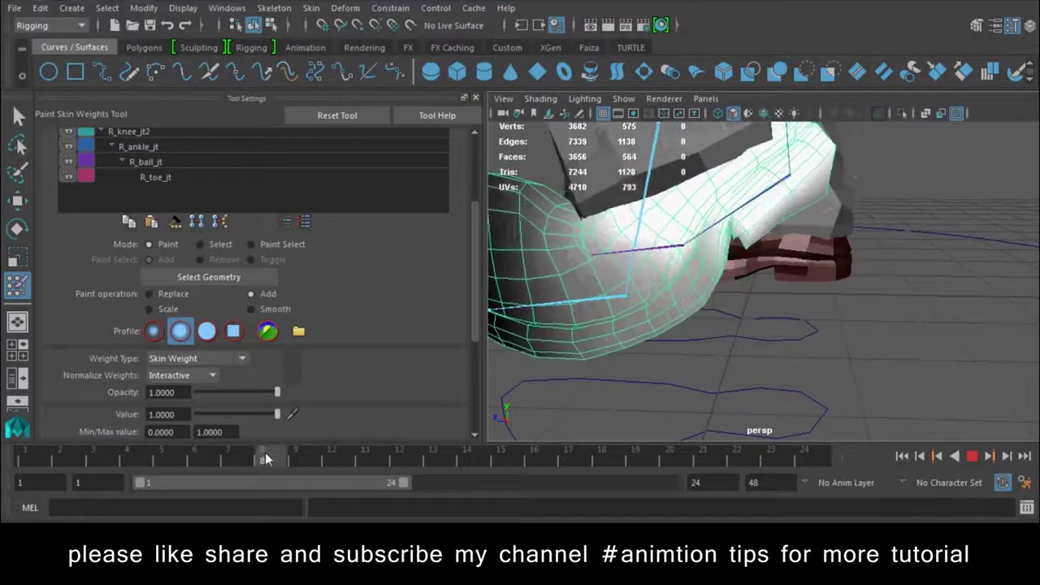
{"action": "mouse_move", "coordinate": [921, 324]}
{"action": "left_mouse_down", "text": "alt"}
{"action": "mouse_move", "coordinate": [848, 328]}
{"action": "mouse_move", "coordinate": [834, 299]}
{"action": "left_mouse_up", "text": "alt"}
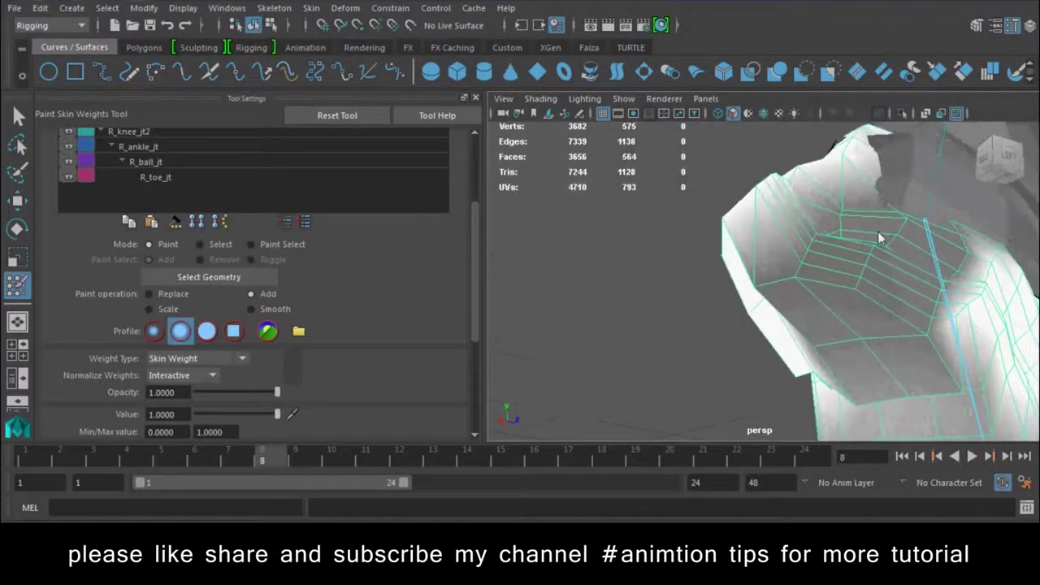
{"action": "mouse_move", "coordinate": [878, 231]}
{"action": "left_mouse_down", "text": "alt"}
{"action": "mouse_move", "coordinate": [955, 354]}
{"action": "mouse_move", "coordinate": [644, 115]}
{"action": "mouse_move", "coordinate": [807, 227]}
{"action": "mouse_move", "coordinate": [749, 376]}
{"action": "mouse_move", "coordinate": [627, 256]}
{"action": "mouse_move", "coordinate": [515, 204]}
{"action": "mouse_move", "coordinate": [692, 260]}
{"action": "mouse_move", "coordinate": [634, 271]}
{"action": "mouse_move", "coordinate": [817, 249]}
{"action": "mouse_move", "coordinate": [951, 292]}
{"action": "mouse_move", "coordinate": [712, 337]}
{"action": "mouse_move", "coordinate": [790, 339]}
{"action": "left_mouse_up", "text": "alt"}
{"action": "key", "text": "alt+shift+v"}
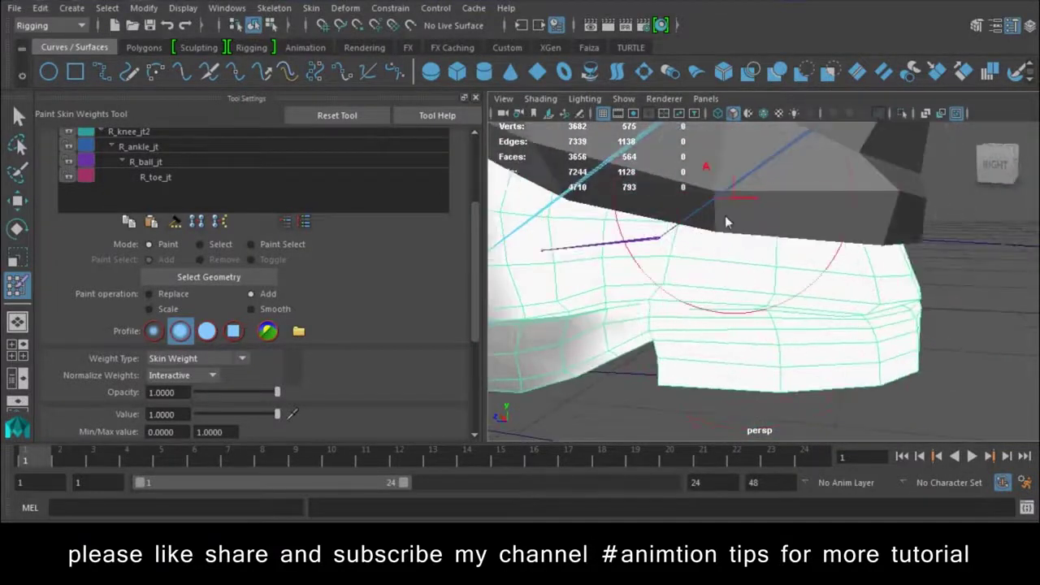
- Paint more weight onto the lower foot and check the deformation at frame 10
{"action": "left_click_drag", "start_coordinate": [726, 220], "coordinate": [625, 390]}
{"action": "mouse_move", "coordinate": [899, 354]}
{"action": "left_mouse_down", "text": "alt"}
{"action": "mouse_move", "coordinate": [708, 269]}
{"action": "mouse_move", "coordinate": [718, 225]}
{"action": "left_mouse_up", "text": "alt"}
{"action": "left_click_drag", "start_coordinate": [861, 303], "coordinate": [758, 234], "text": "alt"}
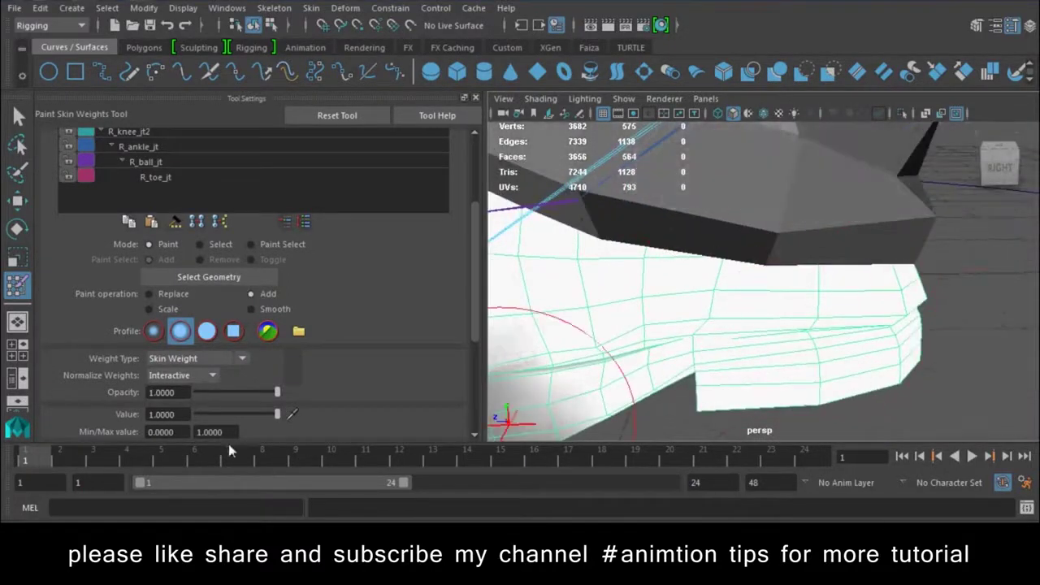
{"action": "left_click_drag", "start_coordinate": [29, 460], "coordinate": [332, 460]}
{"action": "mouse_move", "coordinate": [654, 319]}
{"action": "left_mouse_down", "text": "alt"}
{"action": "mouse_move", "coordinate": [755, 333]}
{"action": "mouse_move", "coordinate": [650, 268]}
{"action": "left_mouse_up", "text": "alt"}
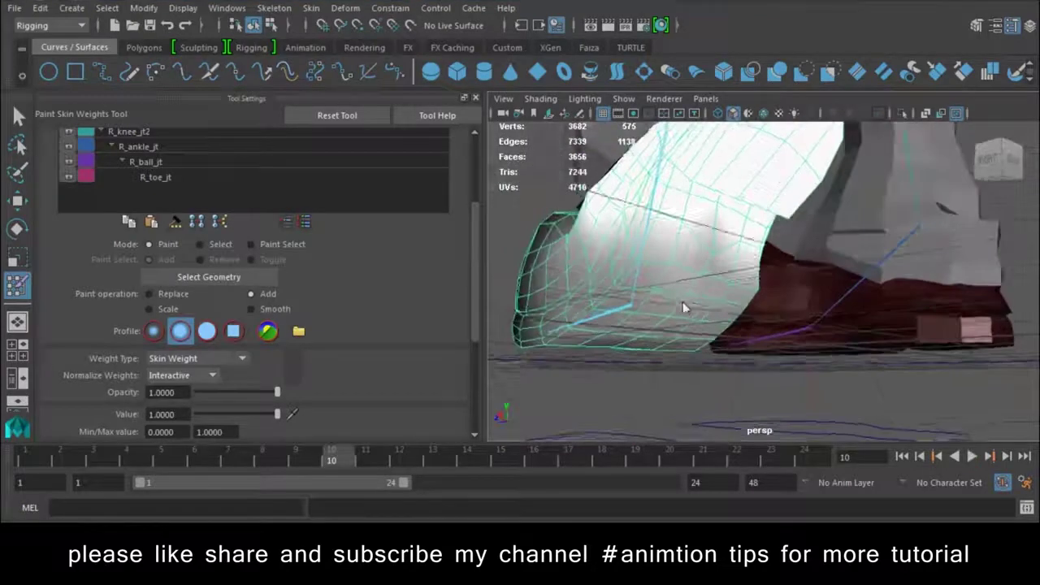
- Set Paint operation back to Smooth and inspect the foot from several angles
{"action": "left_click", "coordinate": [251, 309]}
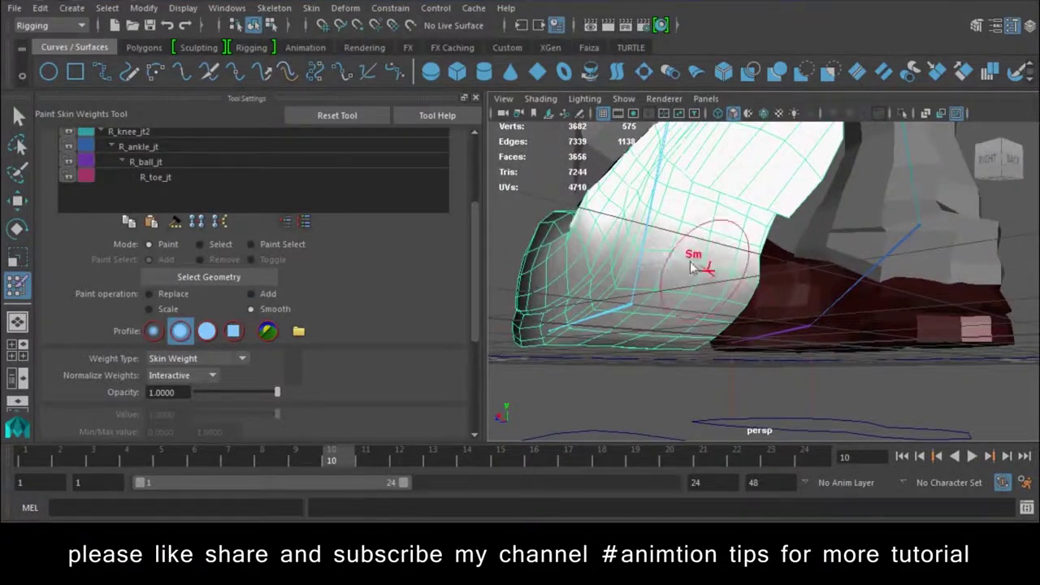
{"action": "left_click_drag", "start_coordinate": [685, 302], "coordinate": [622, 251], "text": "alt"}
{"action": "left_click_drag", "start_coordinate": [690, 331], "coordinate": [639, 326], "text": "alt"}
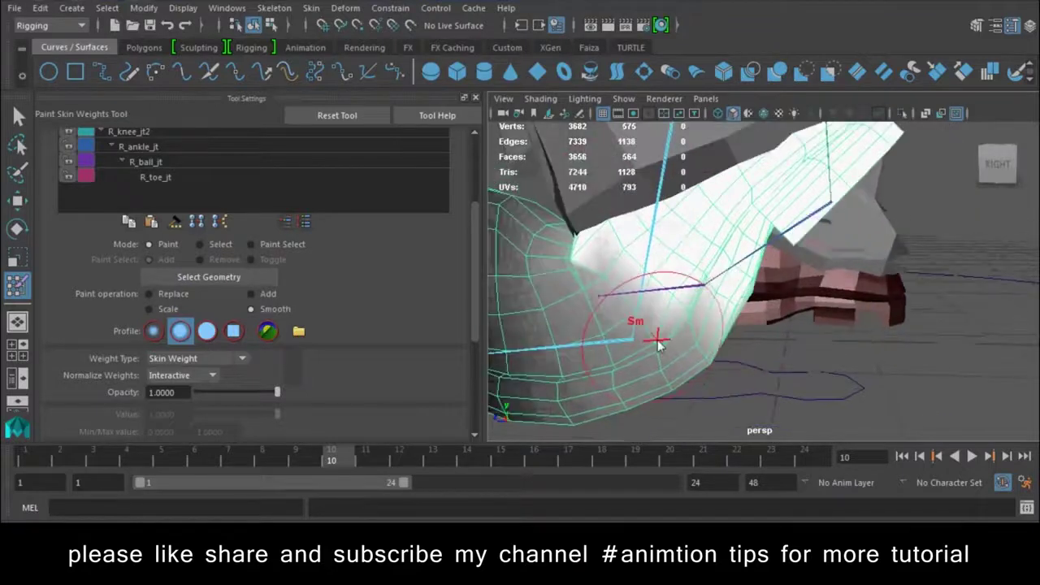
{"action": "mouse_move", "coordinate": [670, 276]}
{"action": "left_mouse_down", "text": "alt"}
{"action": "mouse_move", "coordinate": [661, 302]}
{"action": "mouse_move", "coordinate": [615, 313]}
{"action": "mouse_move", "coordinate": [857, 323]}
{"action": "mouse_move", "coordinate": [789, 295]}
{"action": "mouse_move", "coordinate": [777, 239]}
{"action": "left_mouse_up", "text": "alt"}
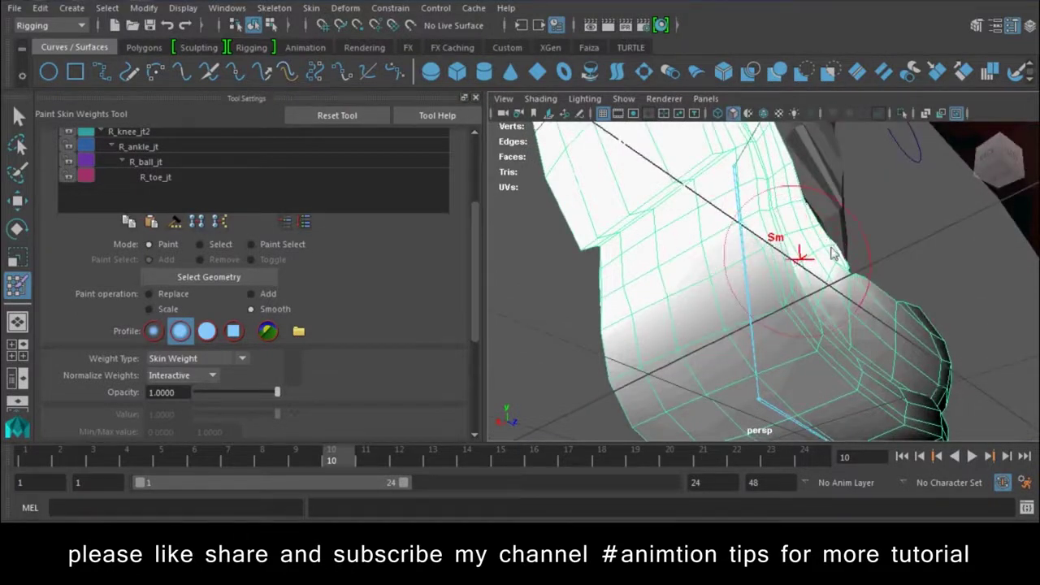
{"action": "mouse_move", "coordinate": [708, 298]}
{"action": "left_mouse_down", "text": "alt"}
{"action": "mouse_move", "coordinate": [908, 360]}
{"action": "mouse_move", "coordinate": [876, 304]}
{"action": "left_mouse_up", "text": "alt"}
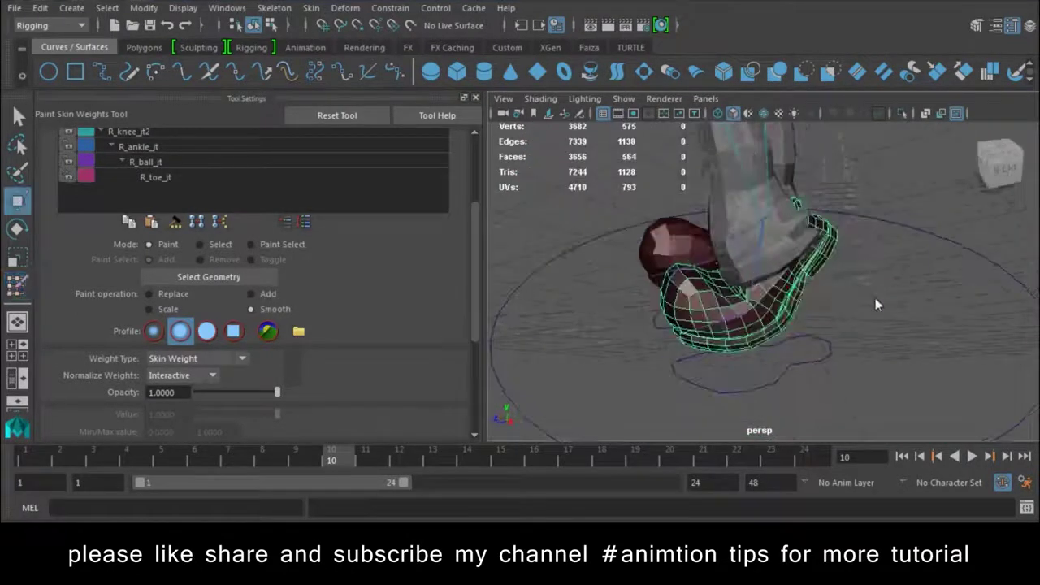
- Play the foot bend, select L_foot_ctrl, show the Channel Box, then select the body mesh
{"action": "key", "text": "w"}
{"action": "key", "text": "alt+v"}
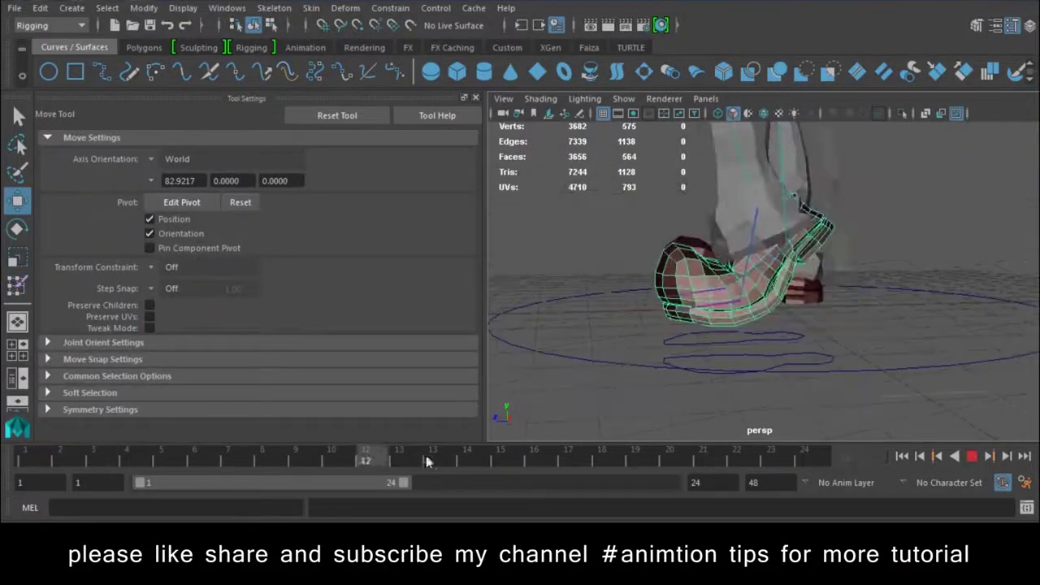
{"action": "key", "text": "alt+v"}
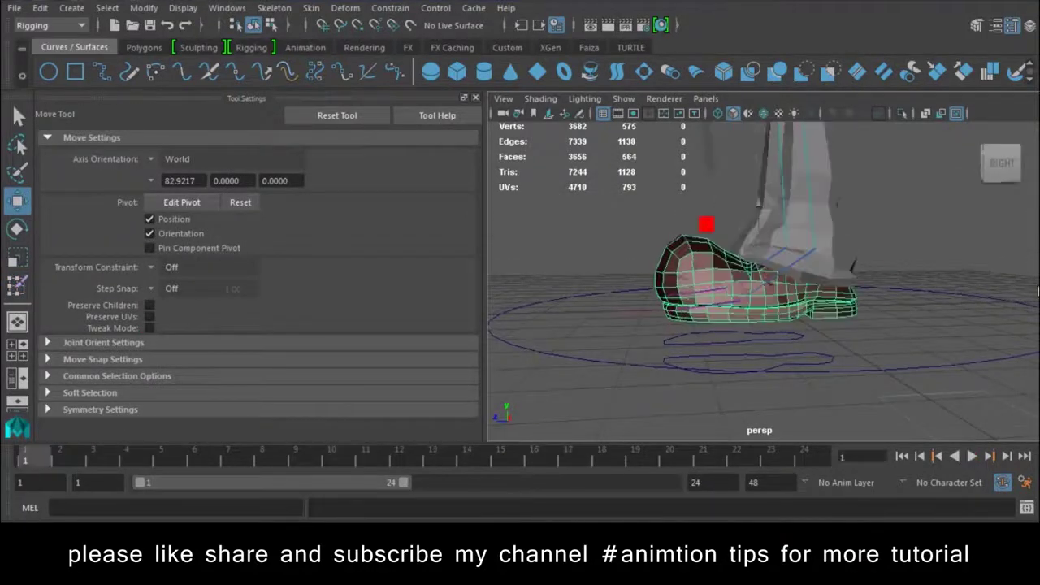
{"action": "left_click", "coordinate": [836, 363]}
{"action": "left_click", "coordinate": [1030, 27]}
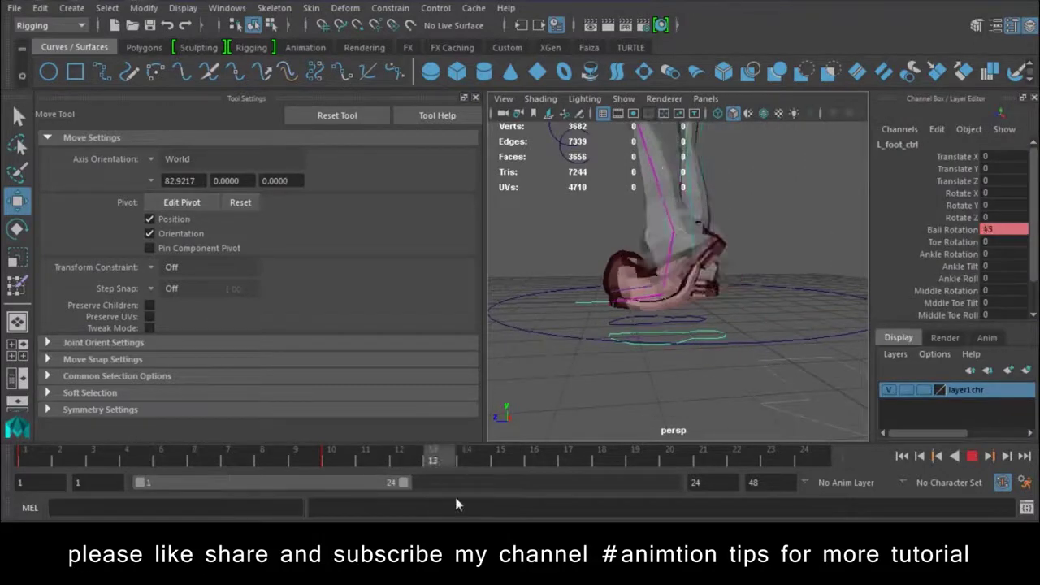
{"action": "left_click", "coordinate": [624, 298]}
{"action": "mouse_move", "coordinate": [624, 297]}
{"action": "left_mouse_down", "text": "alt"}
{"action": "mouse_move", "coordinate": [747, 282]}
{"action": "mouse_move", "coordinate": [734, 272]}
{"action": "left_mouse_up", "text": "alt"}
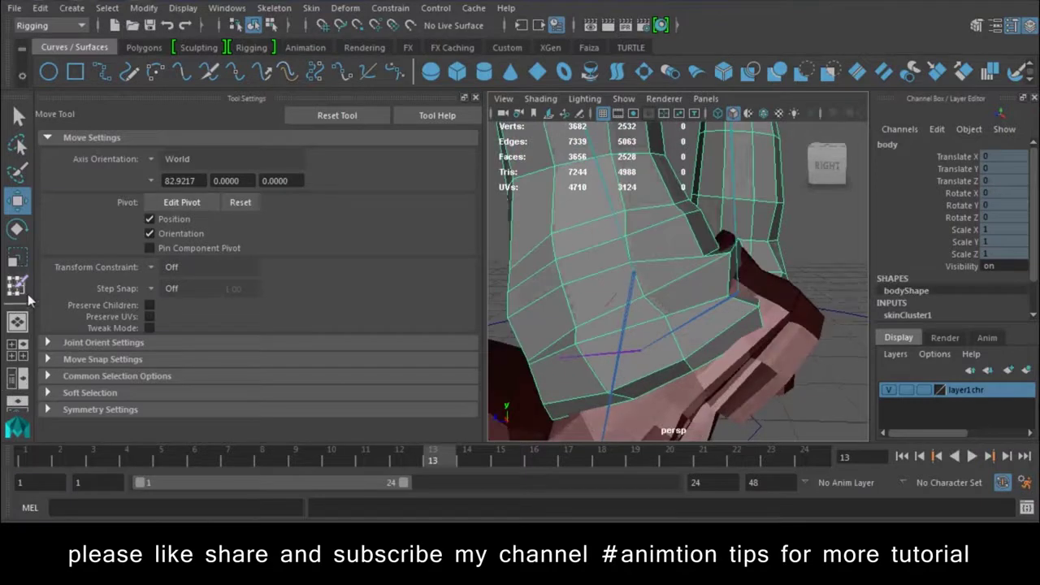
- Paint L_ankle_jt weight with the Add operation onto the shin above the left shoe
{"action": "left_click", "coordinate": [19, 288]}
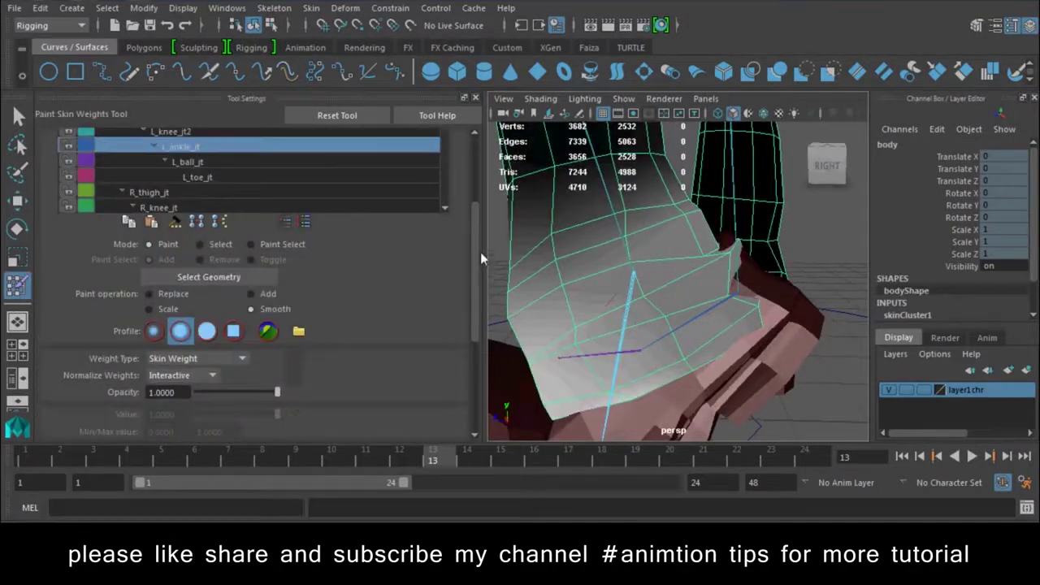
{"action": "left_click_drag", "start_coordinate": [477, 253], "coordinate": [479, 174]}
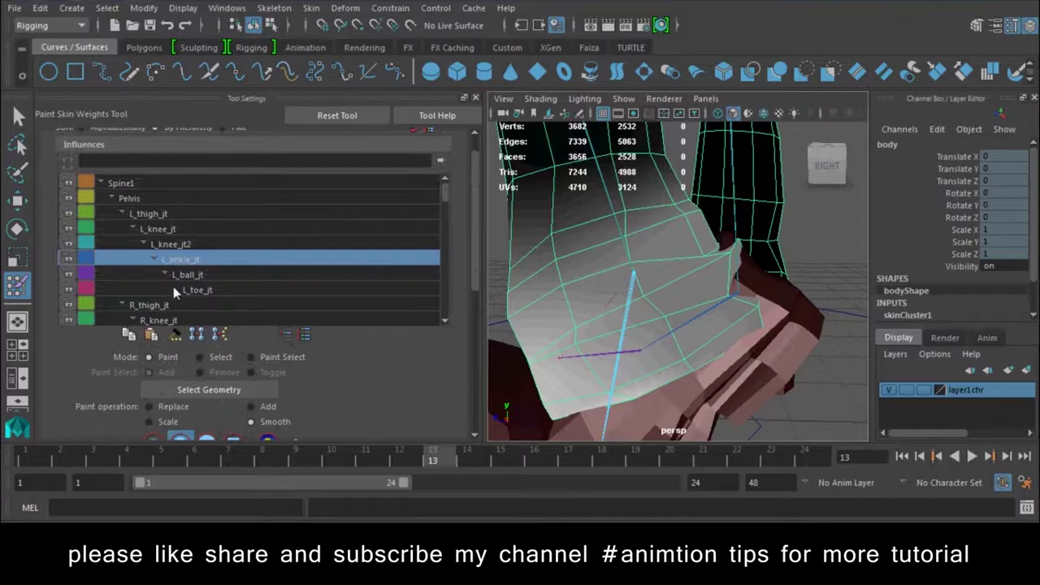
{"action": "left_click_drag", "start_coordinate": [560, 292], "coordinate": [606, 260], "text": "alt"}
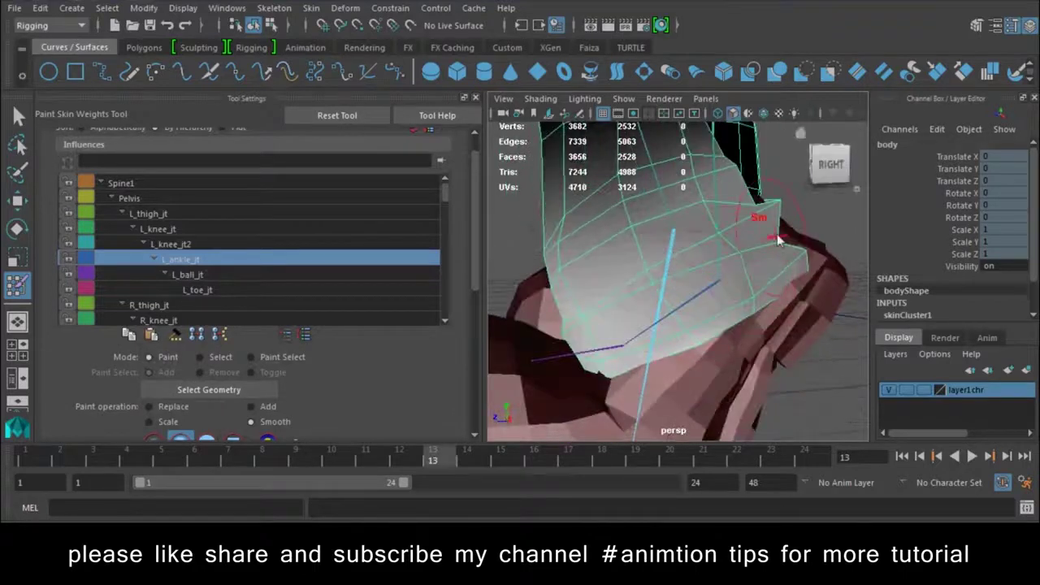
{"action": "scroll", "coordinate": [289, 331], "scroll_direction": "down", "scroll_amount": 3}
{"action": "left_click", "coordinate": [265, 316]}
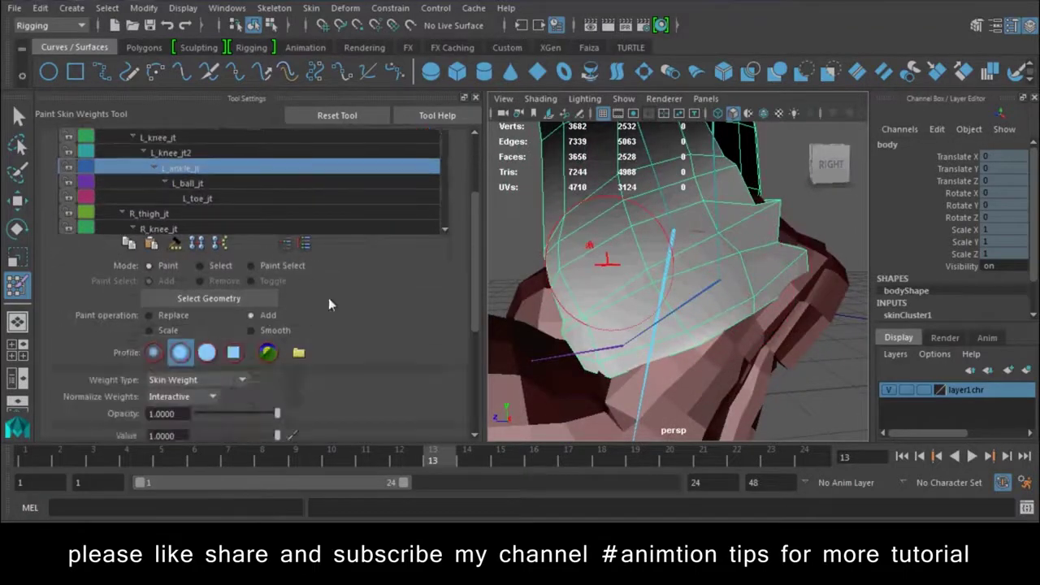
{"action": "scroll", "coordinate": [329, 298], "scroll_direction": "down", "scroll_amount": 3}
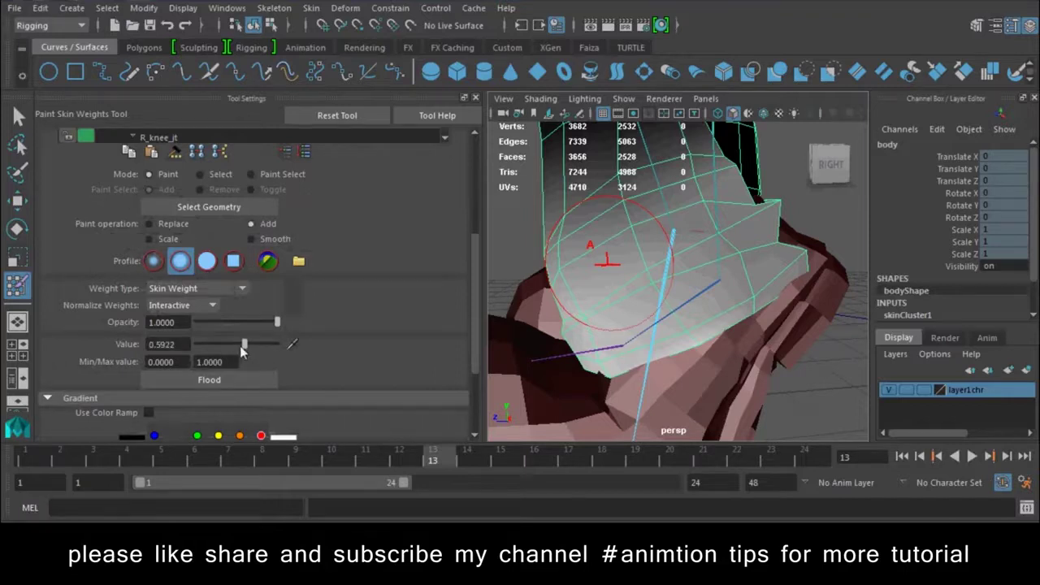
{"action": "mouse_move", "coordinate": [648, 297]}
{"action": "left_mouse_down", "text": "alt"}
{"action": "mouse_move", "coordinate": [654, 276]}
{"action": "mouse_move", "coordinate": [674, 314]}
{"action": "mouse_move", "coordinate": [605, 272]}
{"action": "mouse_move", "coordinate": [634, 268]}
{"action": "mouse_move", "coordinate": [617, 317]}
{"action": "mouse_move", "coordinate": [692, 242]}
{"action": "mouse_move", "coordinate": [650, 352]}
{"action": "left_mouse_up", "text": "alt"}
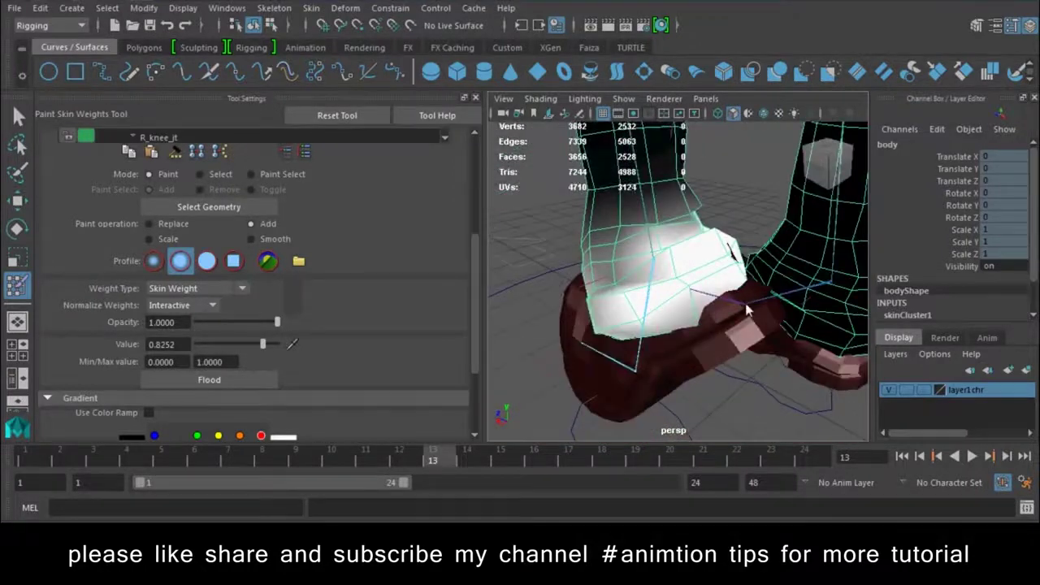
- Switch the brush to Smooth and blend the painted weights around the shin
{"action": "left_click_drag", "start_coordinate": [701, 317], "coordinate": [689, 279], "text": "alt"}
{"action": "left_click_drag", "start_coordinate": [678, 325], "coordinate": [708, 274], "text": "alt"}
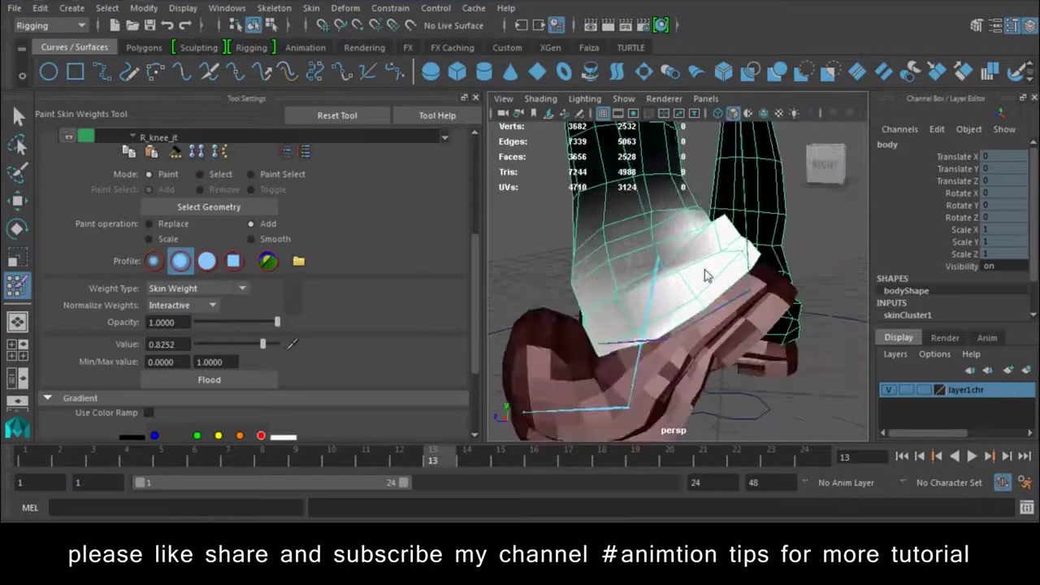
{"action": "mouse_move", "coordinate": [716, 317]}
{"action": "left_mouse_down", "text": "alt"}
{"action": "mouse_move", "coordinate": [683, 305]}
{"action": "mouse_move", "coordinate": [650, 364]}
{"action": "mouse_move", "coordinate": [674, 349]}
{"action": "mouse_move", "coordinate": [651, 341]}
{"action": "left_mouse_up", "text": "alt"}
{"action": "left_click", "coordinate": [253, 239]}
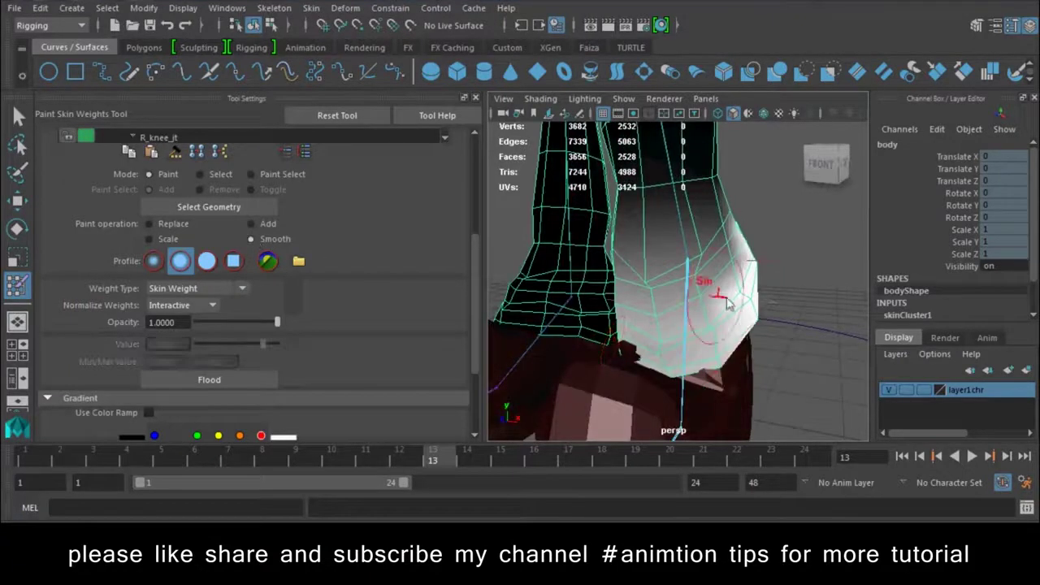
{"action": "left_click_drag", "start_coordinate": [618, 309], "coordinate": [539, 260], "text": "alt"}
{"action": "mouse_move", "coordinate": [669, 232]}
{"action": "left_mouse_down", "text": "alt"}
{"action": "mouse_move", "coordinate": [646, 259]}
{"action": "mouse_move", "coordinate": [695, 216]}
{"action": "mouse_move", "coordinate": [685, 270]}
{"action": "mouse_move", "coordinate": [675, 257]}
{"action": "mouse_move", "coordinate": [637, 258]}
{"action": "mouse_move", "coordinate": [667, 261]}
{"action": "mouse_move", "coordinate": [669, 321]}
{"action": "mouse_move", "coordinate": [665, 285]}
{"action": "left_mouse_up", "text": "alt"}
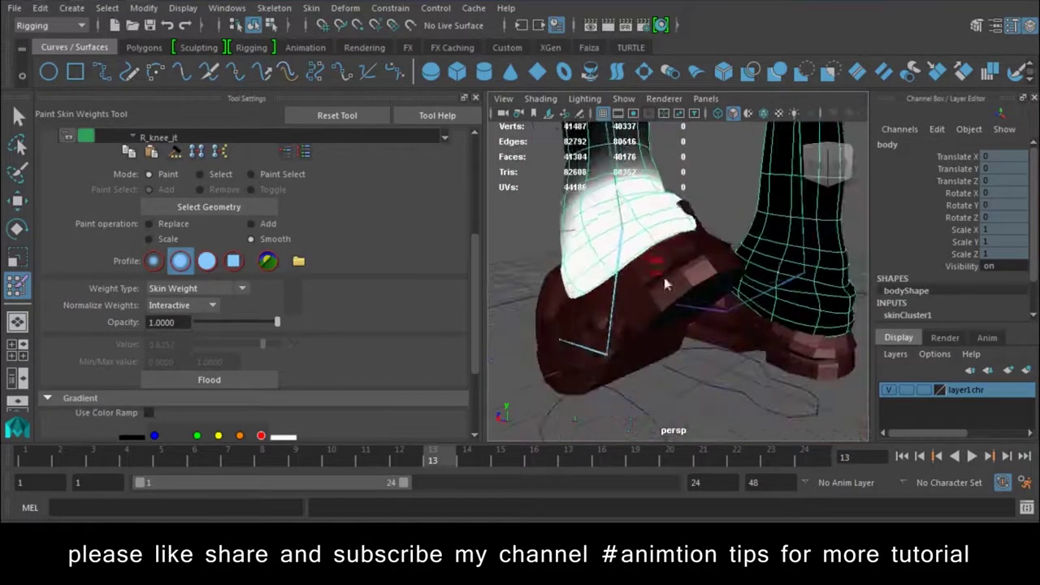
- Select l_shoe and preview it as a smooth mesh
{"action": "key", "text": "w"}
{"action": "left_click", "coordinate": [688, 265]}
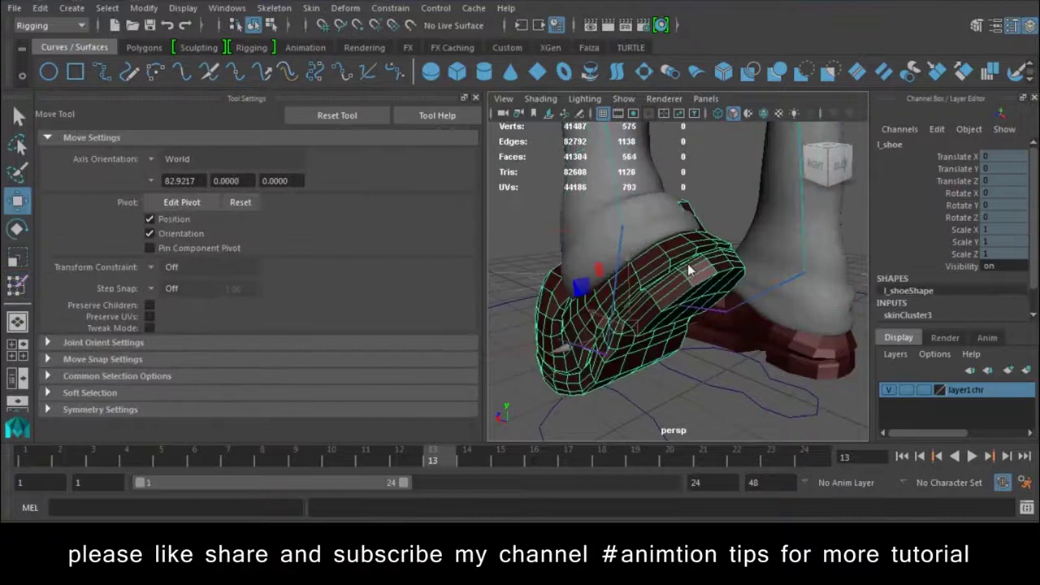
{"action": "key", "text": "3"}
{"action": "left_click_drag", "start_coordinate": [701, 238], "coordinate": [662, 197], "text": "alt"}
- Reselect the body and Smooth-paint the lower-leg weights
{"action": "left_click", "coordinate": [654, 228]}
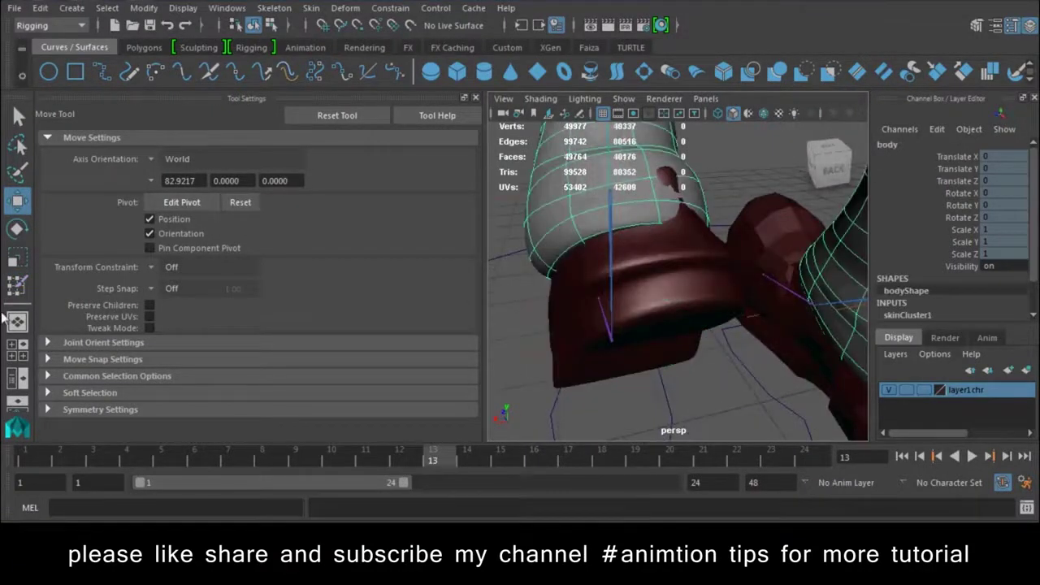
{"action": "left_click", "coordinate": [16, 285]}
{"action": "mouse_move", "coordinate": [573, 276]}
{"action": "left_mouse_down", "text": "alt"}
{"action": "mouse_move", "coordinate": [627, 342]}
{"action": "mouse_move", "coordinate": [655, 315]}
{"action": "left_mouse_up", "text": "alt"}
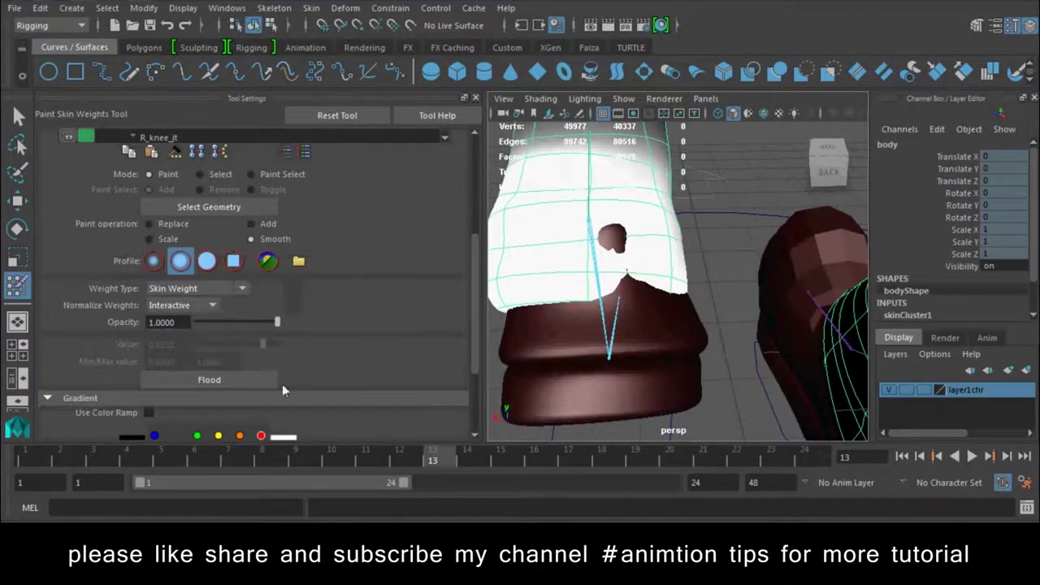
{"action": "left_click_drag", "start_coordinate": [216, 462], "coordinate": [24, 463]}
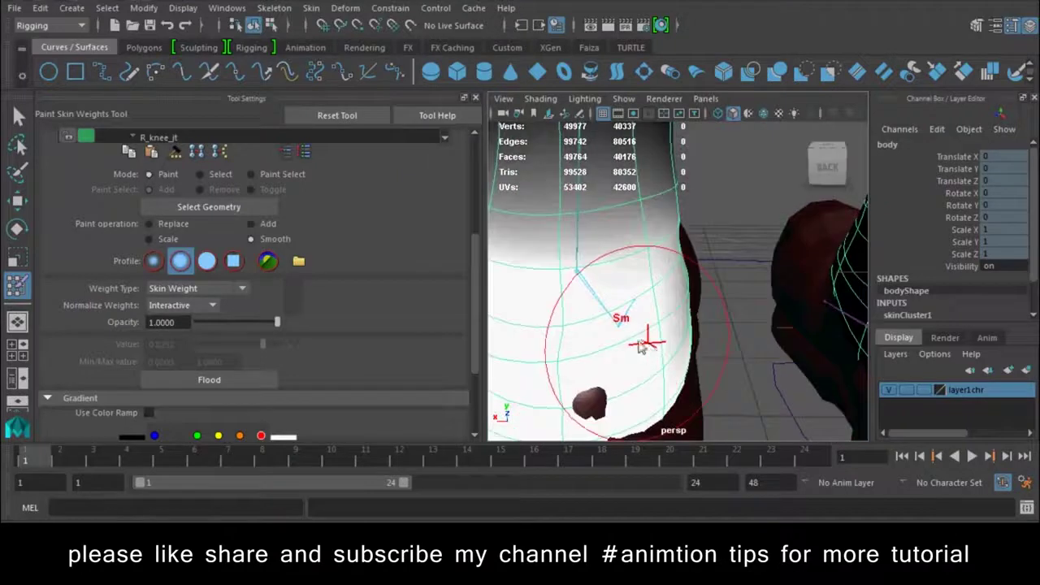
{"action": "left_click_drag", "start_coordinate": [647, 337], "coordinate": [738, 378], "text": "alt"}
- Toggle display smoothness, clear the selection, and play the foot bend, stopping at frame 9
{"action": "key", "text": "w"}
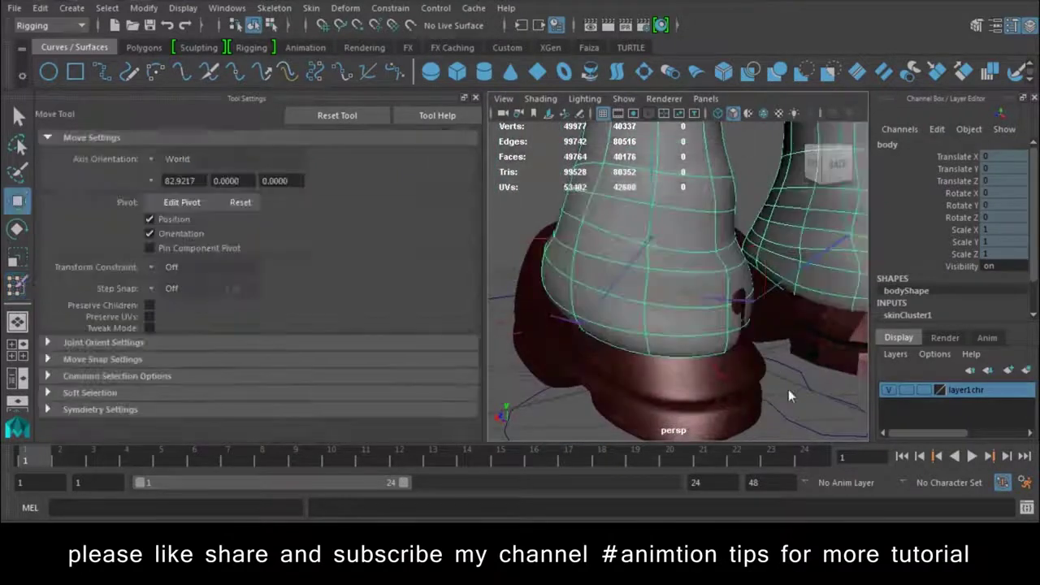
{"action": "mouse_move", "coordinate": [738, 337]}
{"action": "left_mouse_down", "text": "alt"}
{"action": "mouse_move", "coordinate": [648, 348]}
{"action": "mouse_move", "coordinate": [800, 325]}
{"action": "mouse_move", "coordinate": [739, 334]}
{"action": "mouse_move", "coordinate": [748, 398]}
{"action": "left_mouse_up", "text": "alt"}
{"action": "key", "text": "1"}
{"action": "key", "text": "3"}
{"action": "left_click", "coordinate": [741, 342]}
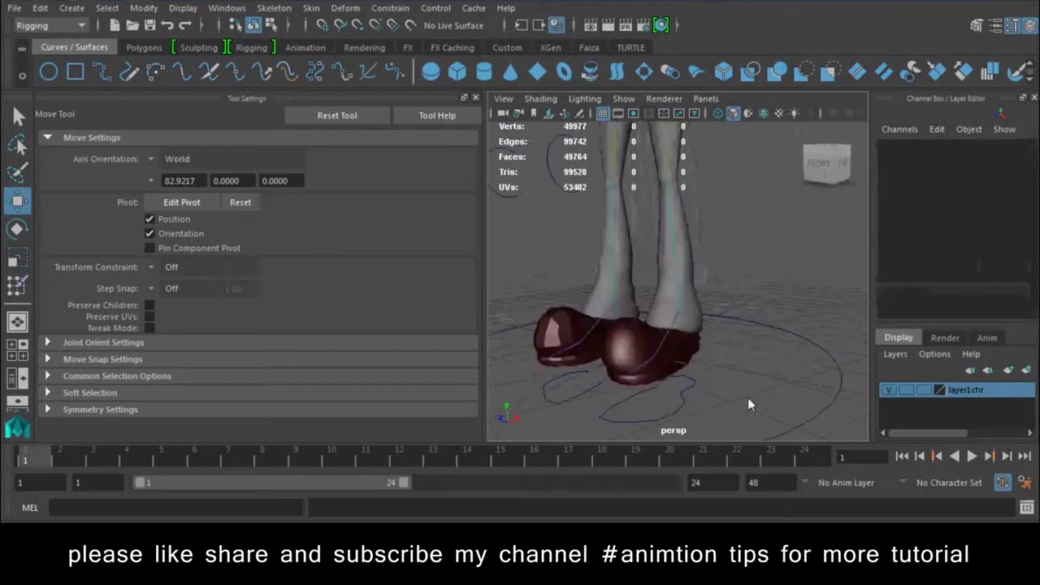
{"action": "key", "text": "alt+v"}
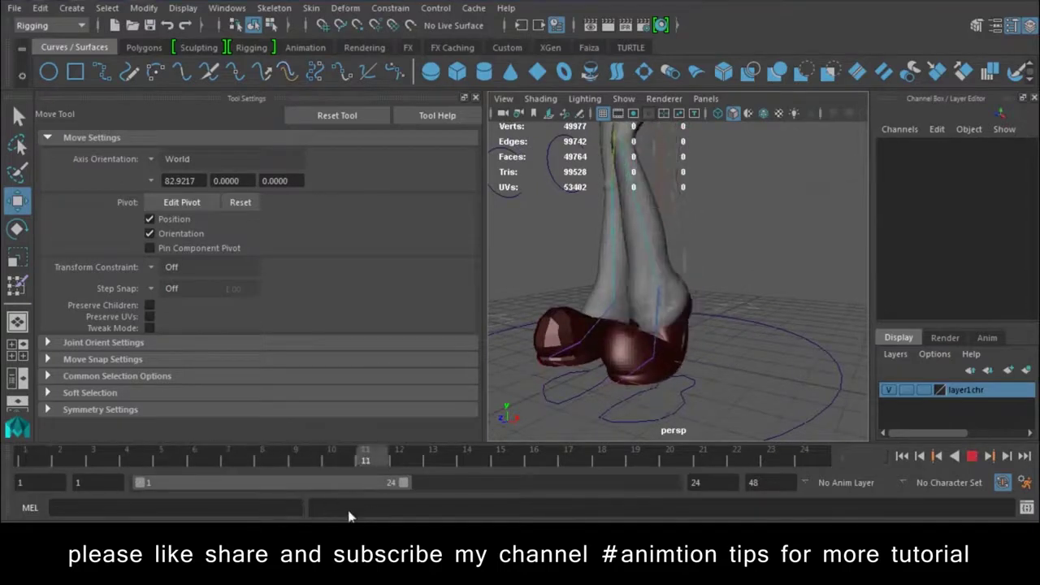
{"action": "key", "text": "alt+v"}
{"action": "mouse_move", "coordinate": [651, 374]}
{"action": "left_mouse_down", "text": "alt"}
{"action": "mouse_move", "coordinate": [577, 380]}
{"action": "mouse_move", "coordinate": [673, 253]}
{"action": "left_mouse_up", "text": "alt"}
{"action": "scroll", "coordinate": [577, 380], "scroll_direction": "up", "scroll_amount": 5}
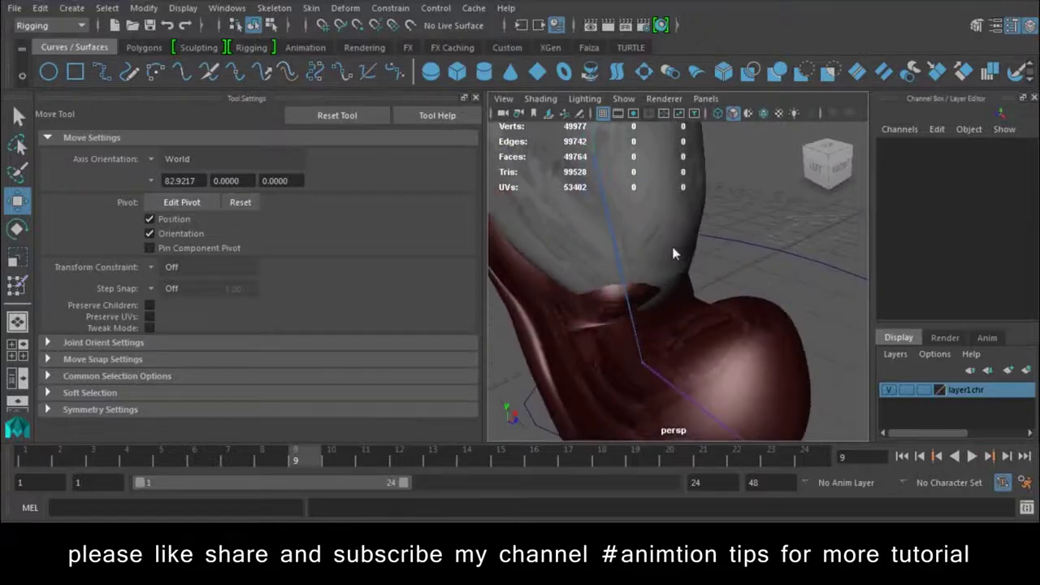
- Select the body mesh and briefly enter Paint Skin Weights, then return to the Move tool
{"action": "left_click", "coordinate": [673, 253]}
{"action": "left_click", "coordinate": [17, 284]}
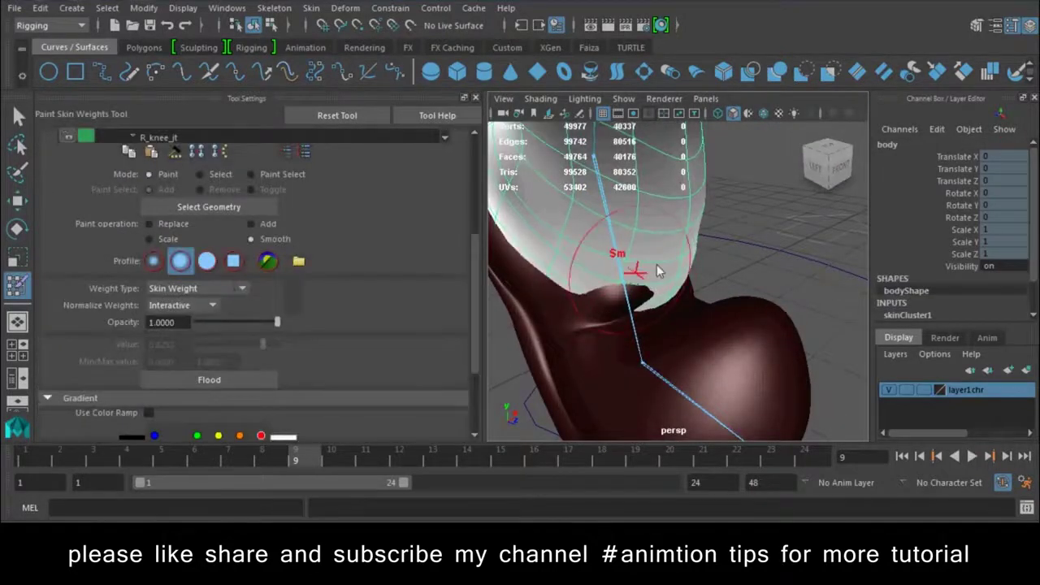
{"action": "left_click_drag", "start_coordinate": [638, 264], "coordinate": [720, 333], "text": "alt"}
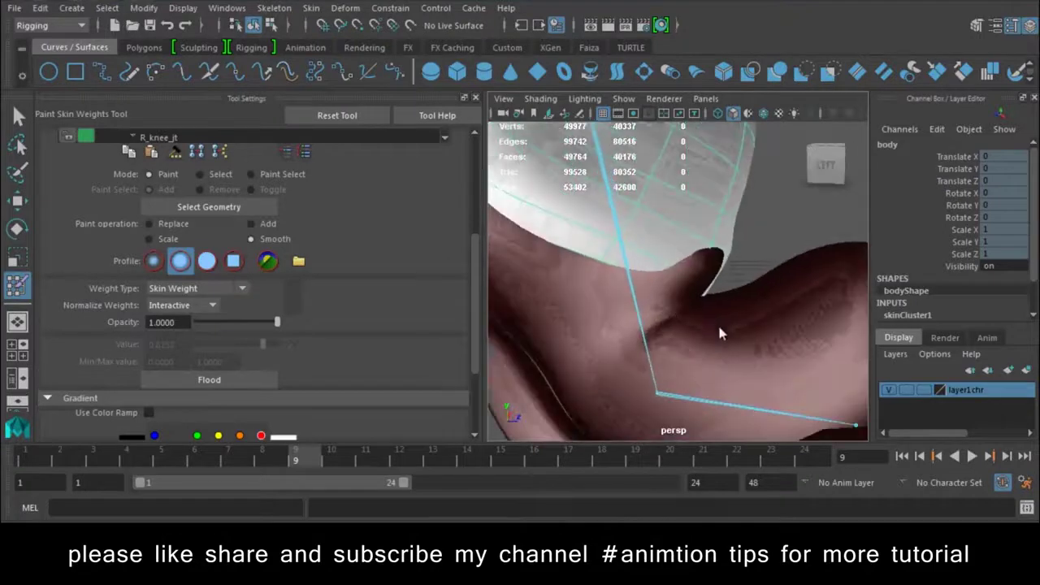
{"action": "key", "text": "w"}
- Scale l_shoe weights at the ankle seam with Value 0.1748, then undo the stroke
{"action": "left_click", "coordinate": [549, 274]}
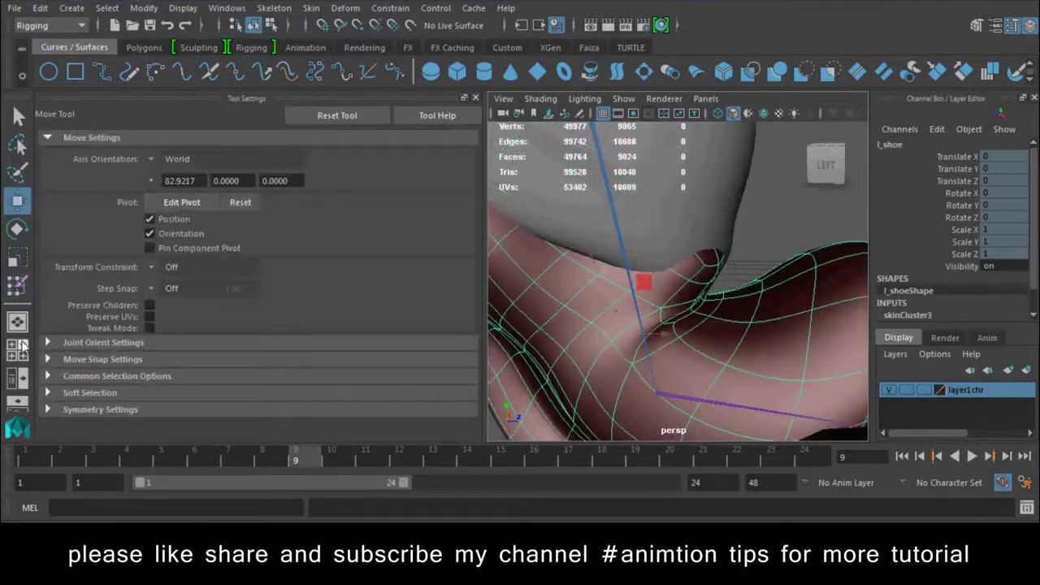
{"action": "left_click", "coordinate": [20, 284]}
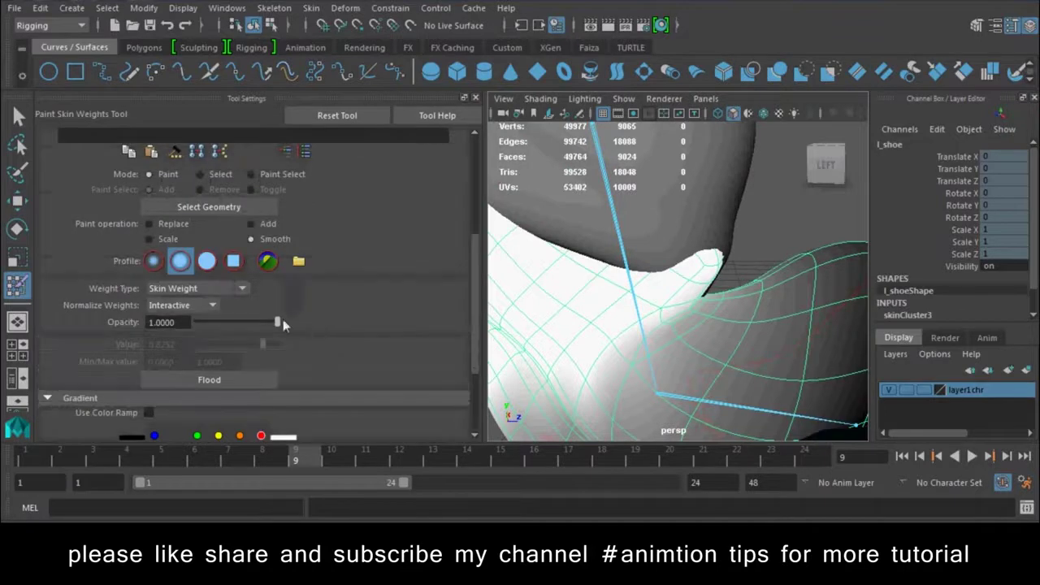
{"action": "left_click", "coordinate": [155, 240]}
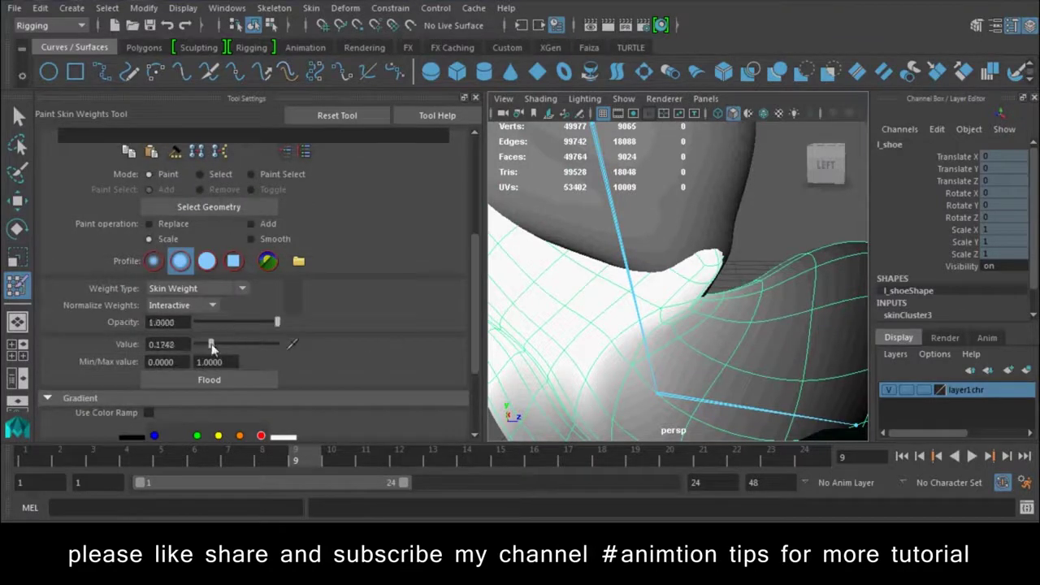
{"action": "left_click_drag", "start_coordinate": [753, 256], "coordinate": [691, 257]}
{"action": "key", "text": "ctrl+z"}
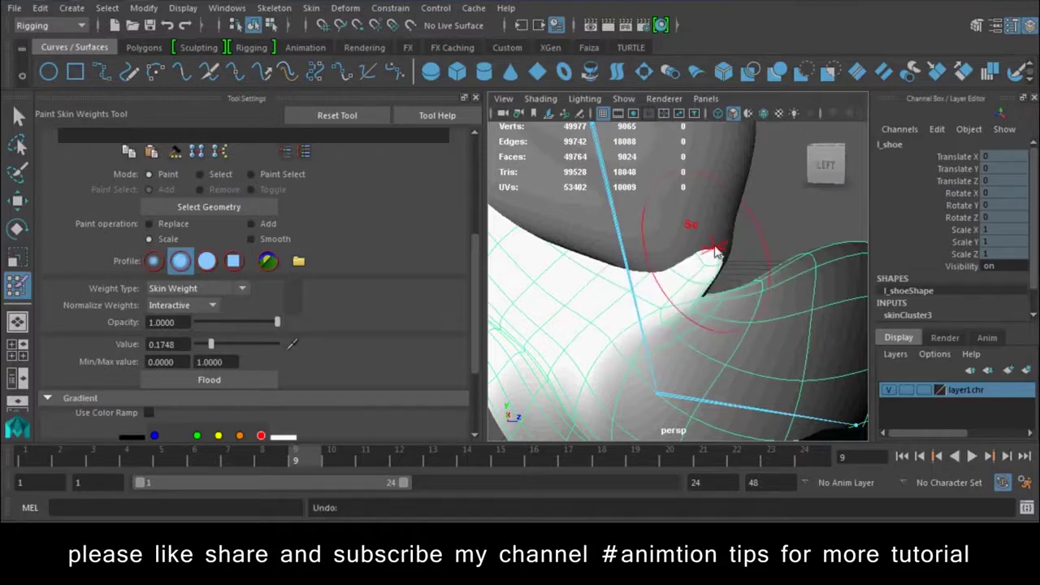
- With the Move tool active, replay the shoe bend back to frame 1 and deselect everything
{"action": "key", "text": "w"}
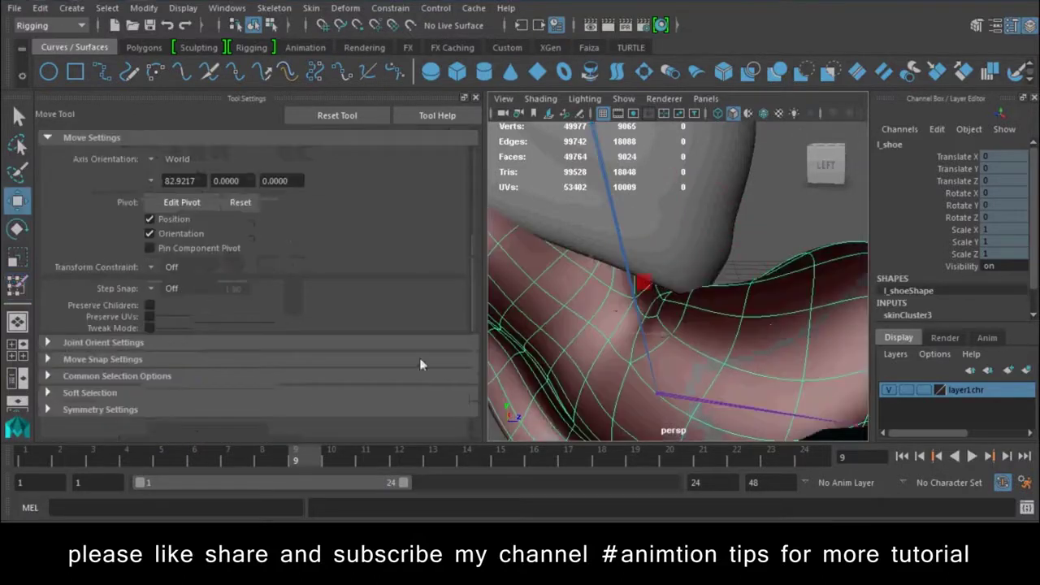
{"action": "left_click_drag", "start_coordinate": [563, 295], "coordinate": [463, 411], "text": "alt"}
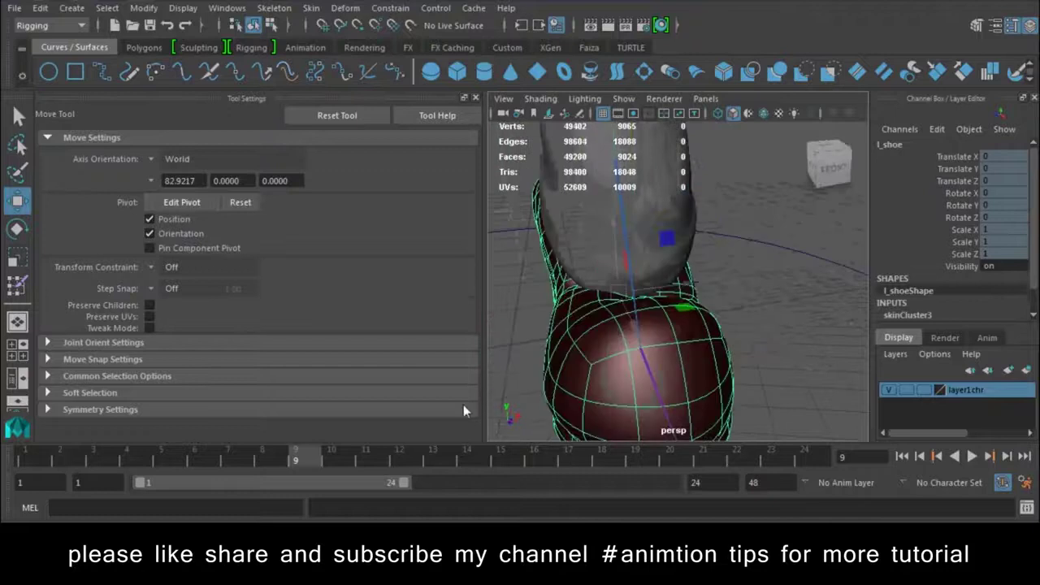
{"action": "key", "text": "alt+v"}
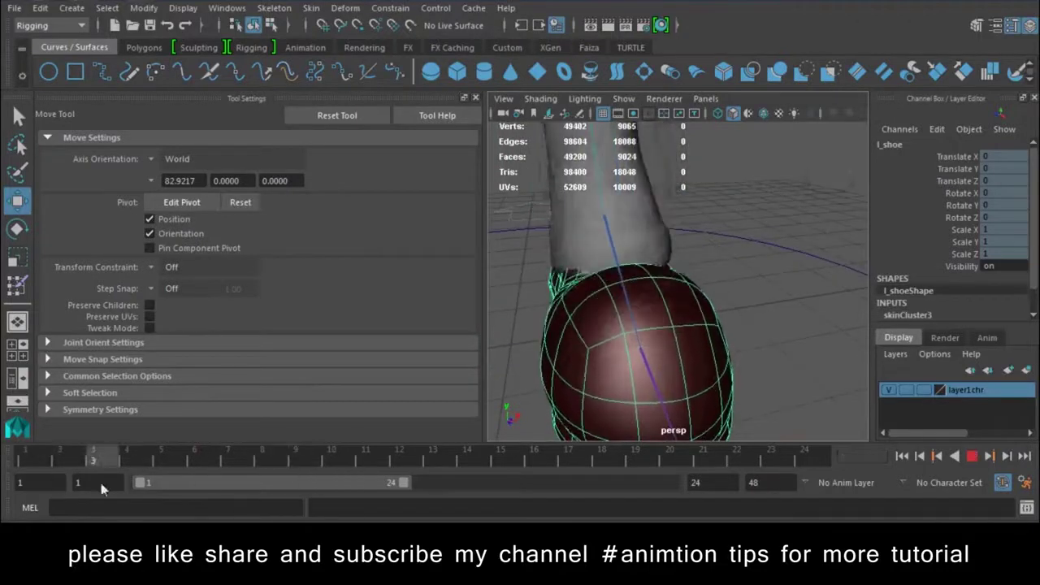
{"action": "key", "text": "alt+v"}
{"action": "mouse_move", "coordinate": [748, 333]}
{"action": "left_mouse_down", "text": "alt"}
{"action": "mouse_move", "coordinate": [582, 293]}
{"action": "mouse_move", "coordinate": [764, 361]}
{"action": "mouse_move", "coordinate": [800, 337]}
{"action": "mouse_move", "coordinate": [774, 369]}
{"action": "mouse_move", "coordinate": [709, 352]}
{"action": "mouse_move", "coordinate": [715, 380]}
{"action": "left_mouse_up", "text": "alt"}
{"action": "left_click", "coordinate": [764, 361]}
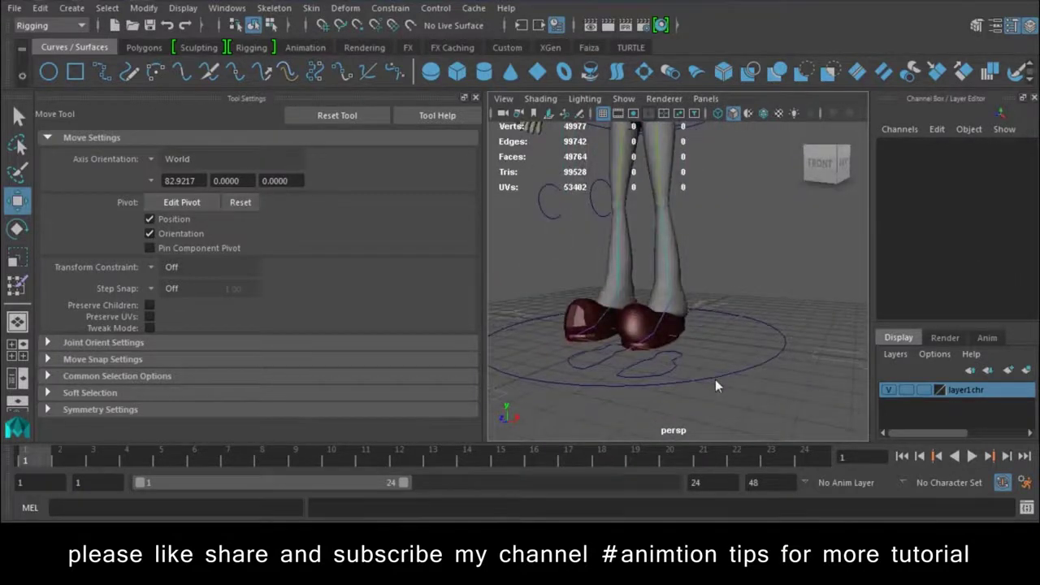